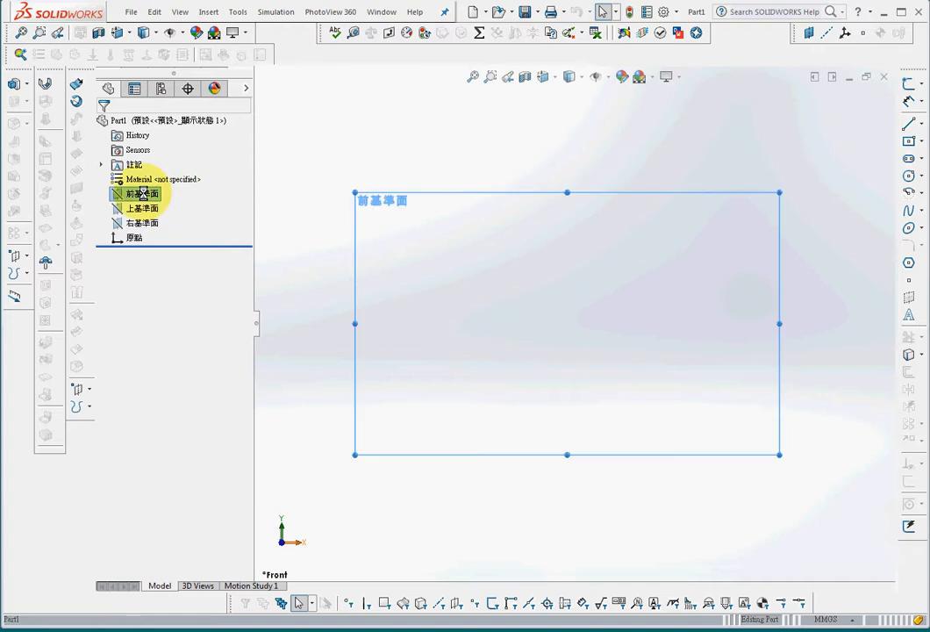
Step: Start a sketch on the front plane and draw a centre rectangle about 106 by 80 mm around the origin
left_click(909, 83)
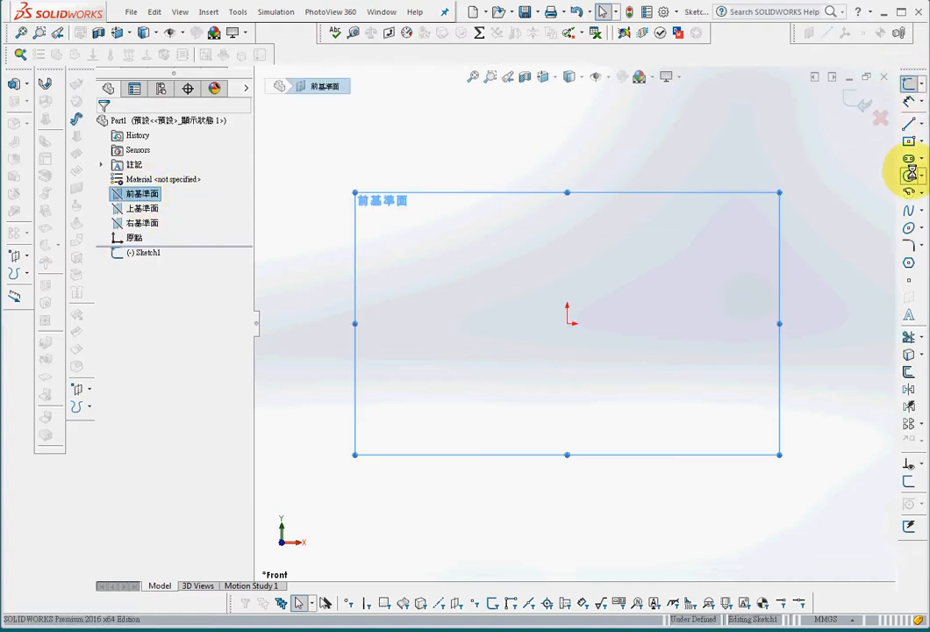
left_click(910, 141)
left_click(567, 322)
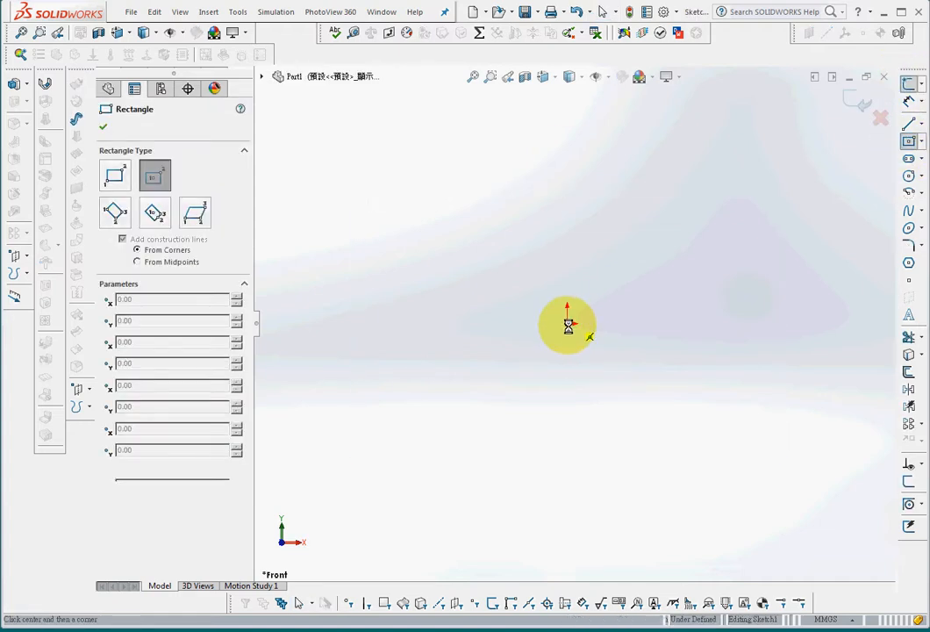
left_click(693, 221)
Step: Dimension the rectangle's width and height to 100 mm each
left_click(913, 99)
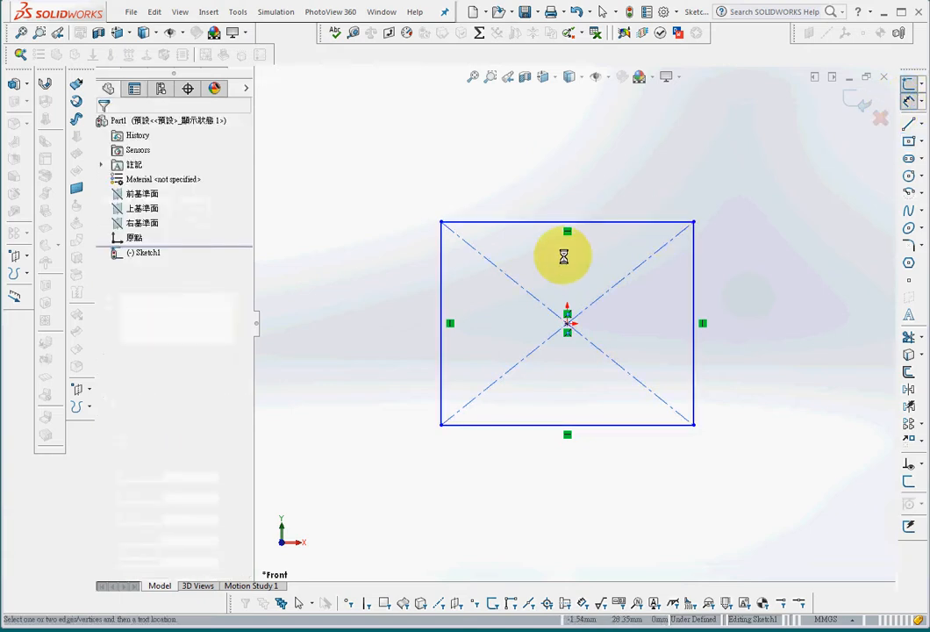
left_click(596, 221)
left_click(567, 186)
type("100")
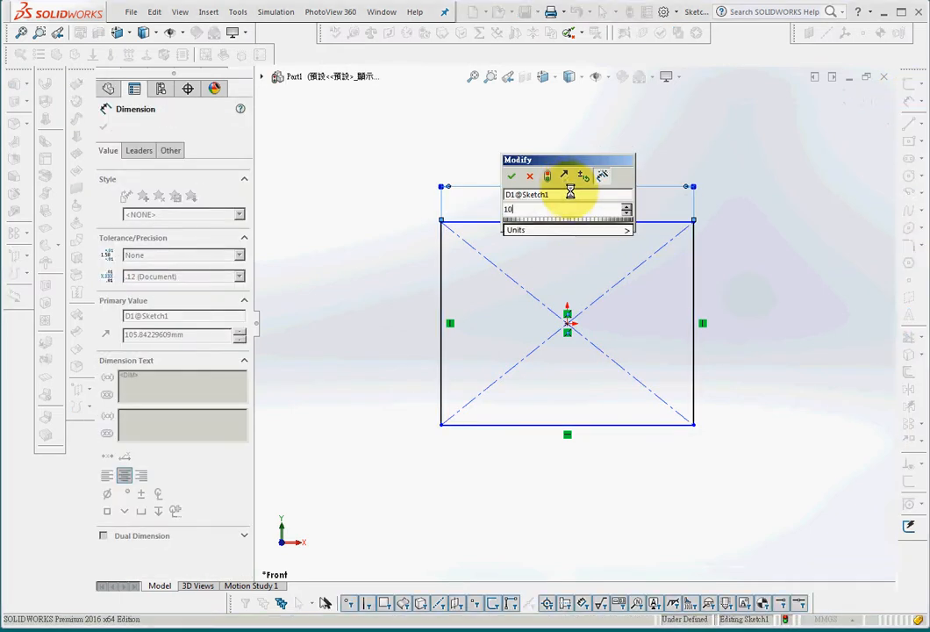
key("Return")
left_click(694, 364)
left_click(740, 313)
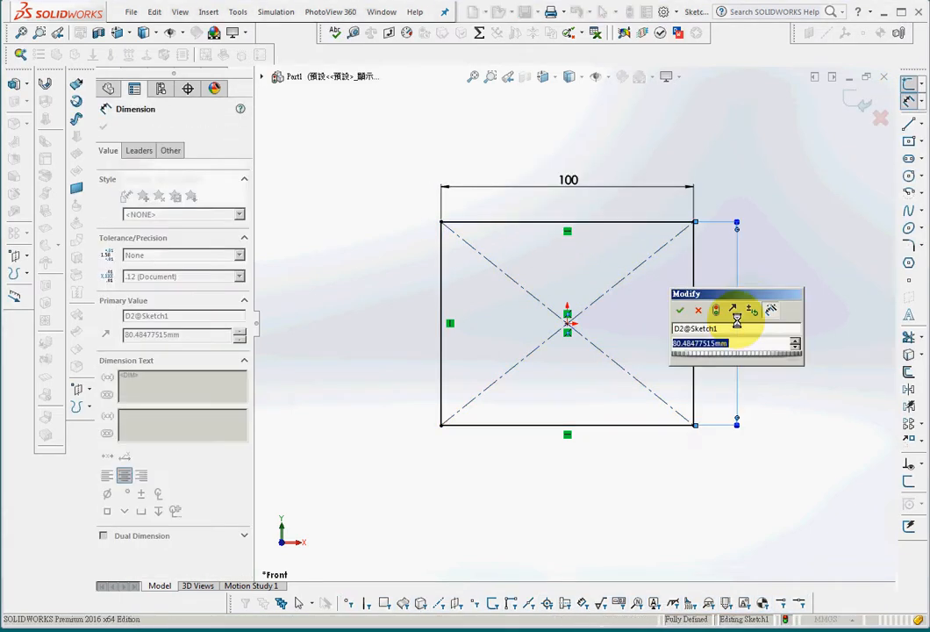
type("100")
key("Return")
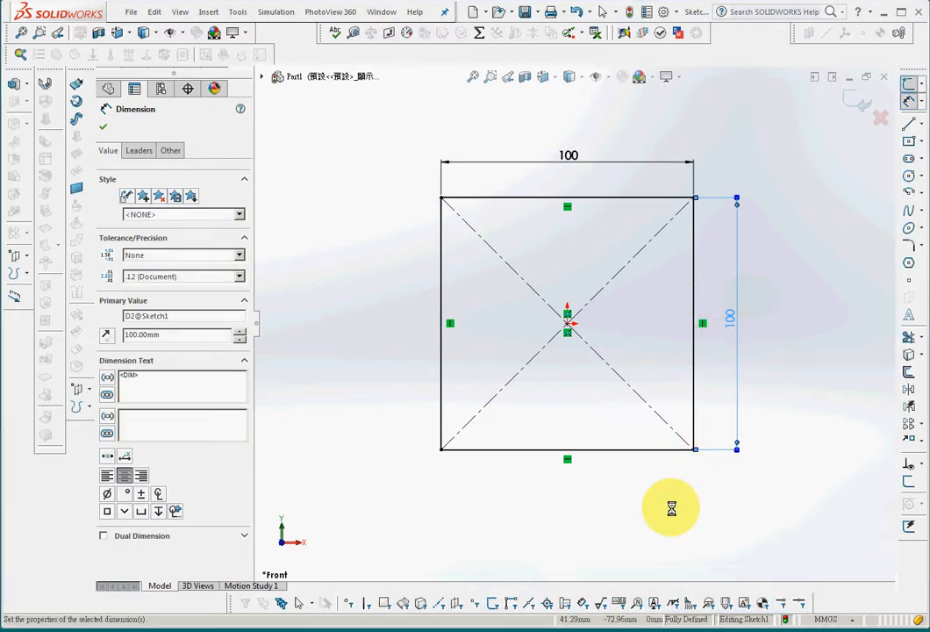
Step: Create a planar surface from the square sketch and save the part as Part1
left_click(77, 187)
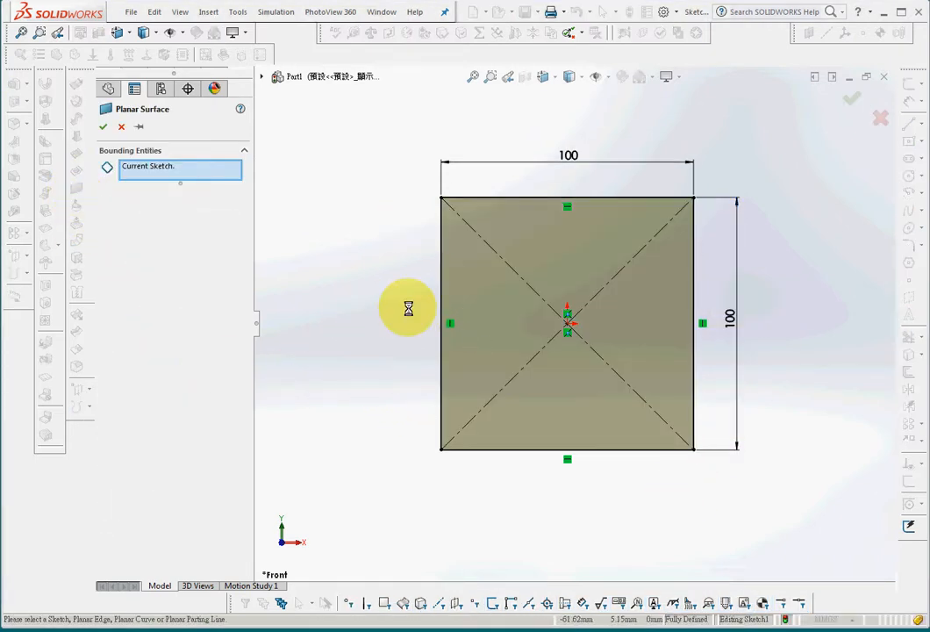
left_click(106, 125)
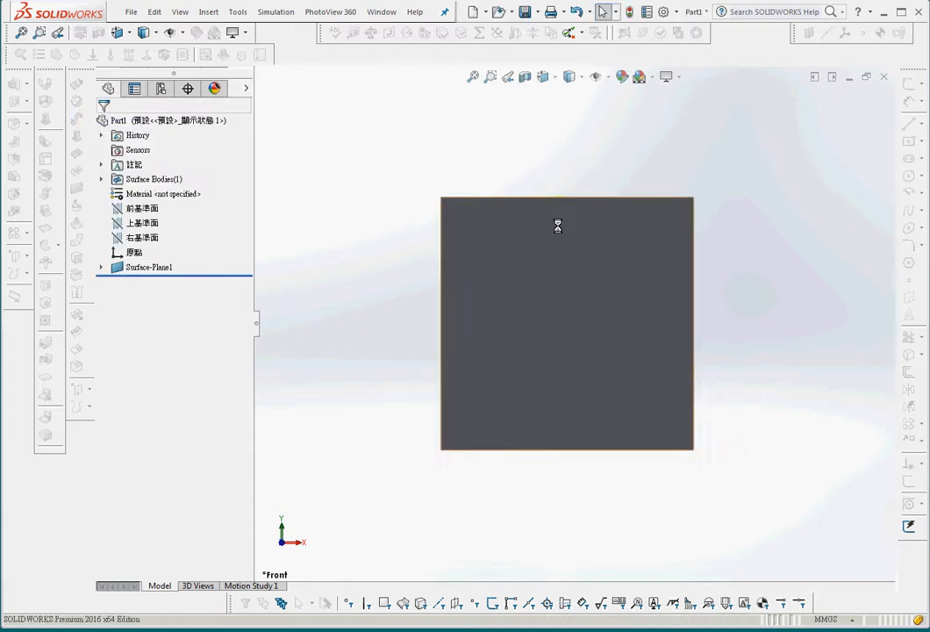
middle_click_drag(401, 415, 312, 117)
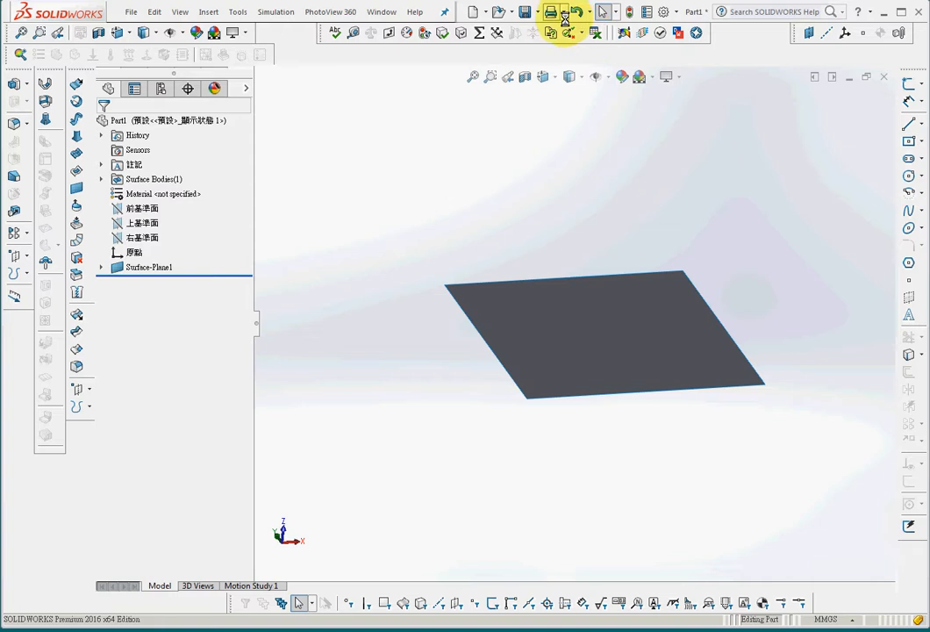
left_click(525, 11)
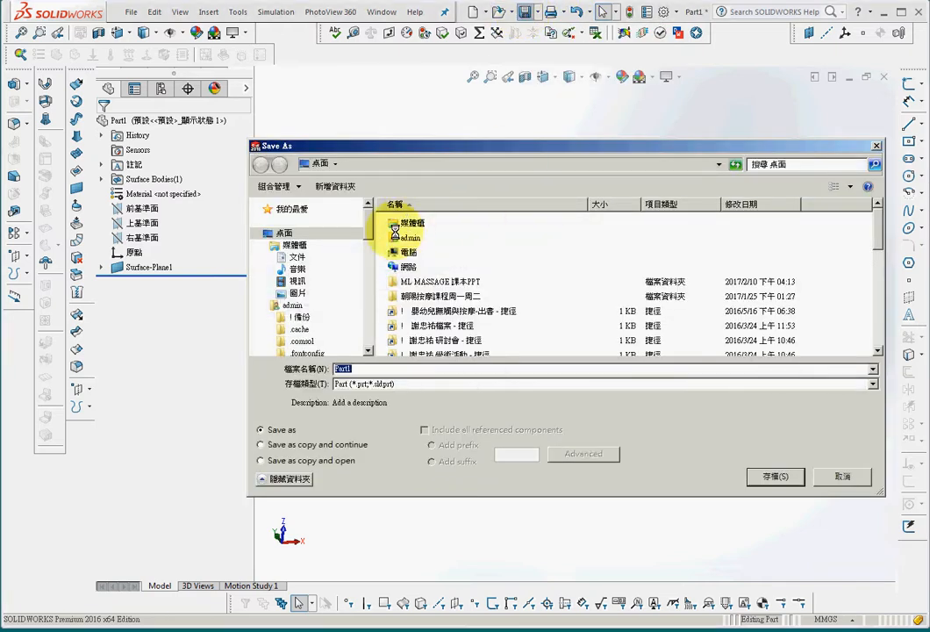
left_click(775, 476)
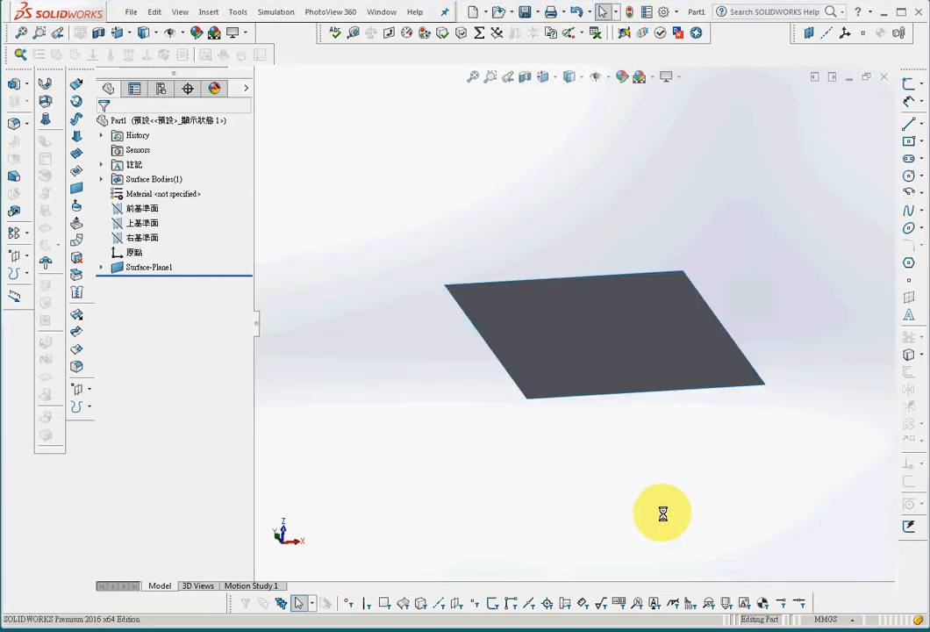
Step: Send the part to ANSYS Workbench 15.0 and briefly view the T300 properties document in Word
left_click(272, 12)
mouse_move(264, 55)
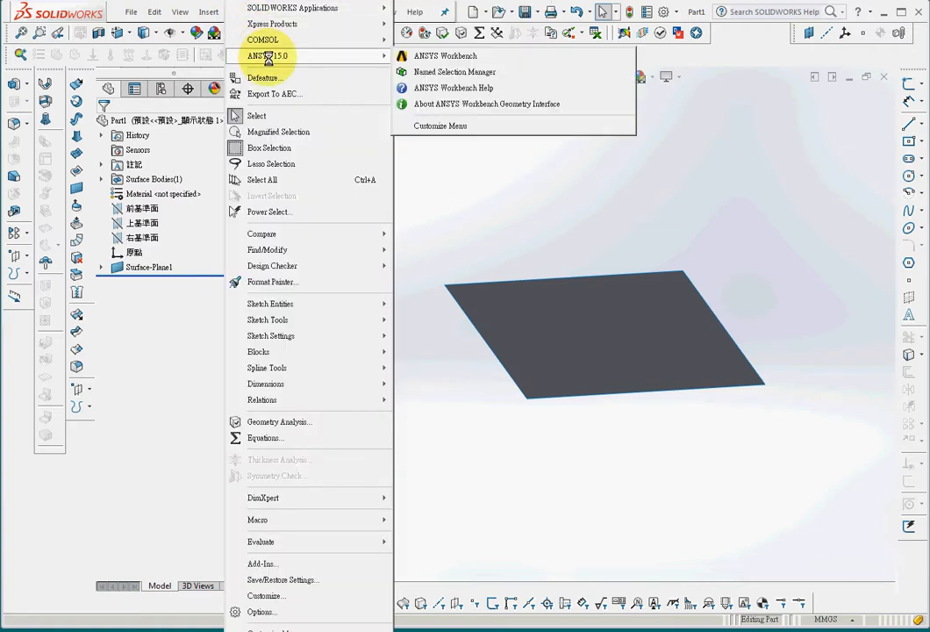
left_click(471, 56)
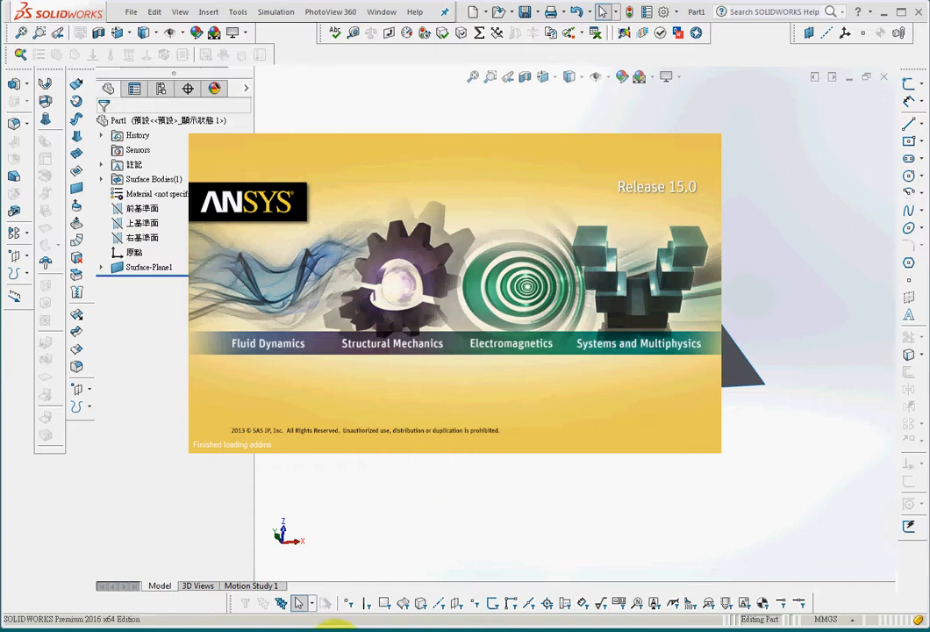
left_click(336, 631)
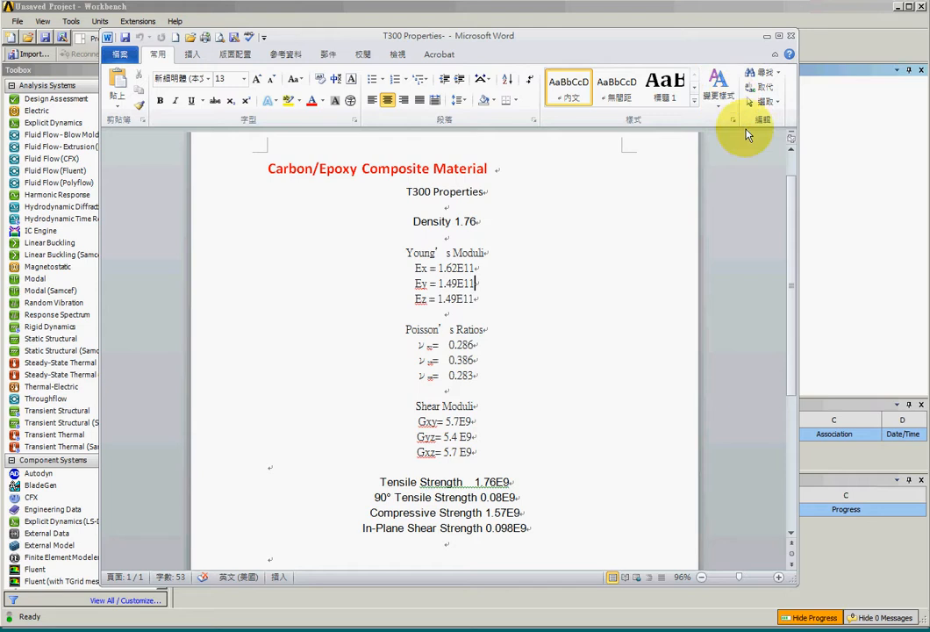
left_click(768, 36)
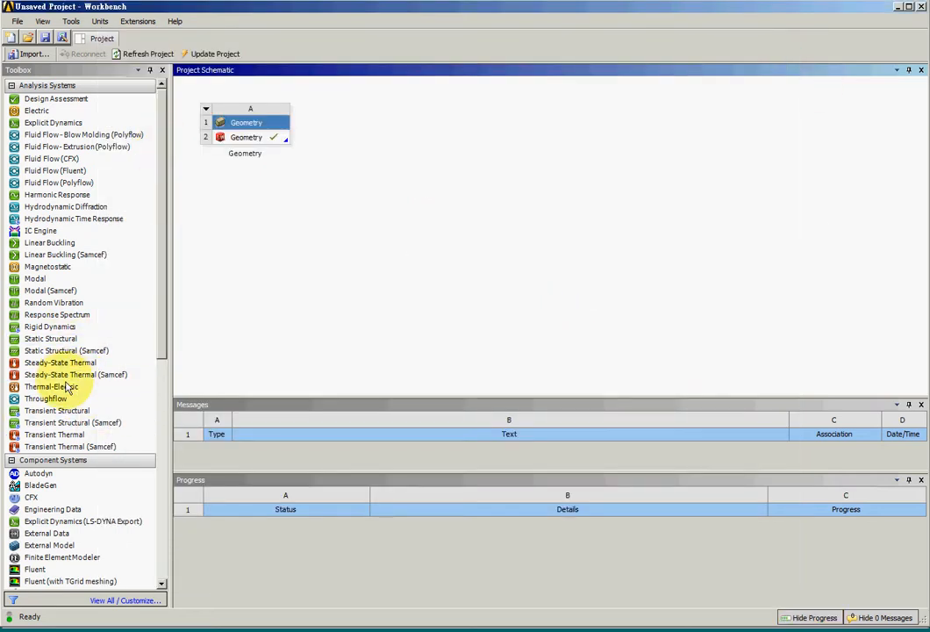
Step: Add a Static Structural system linked to the imported Geometry and open its Engineering Data for editing
left_click(60, 351)
left_click_drag(51, 339, 230, 147)
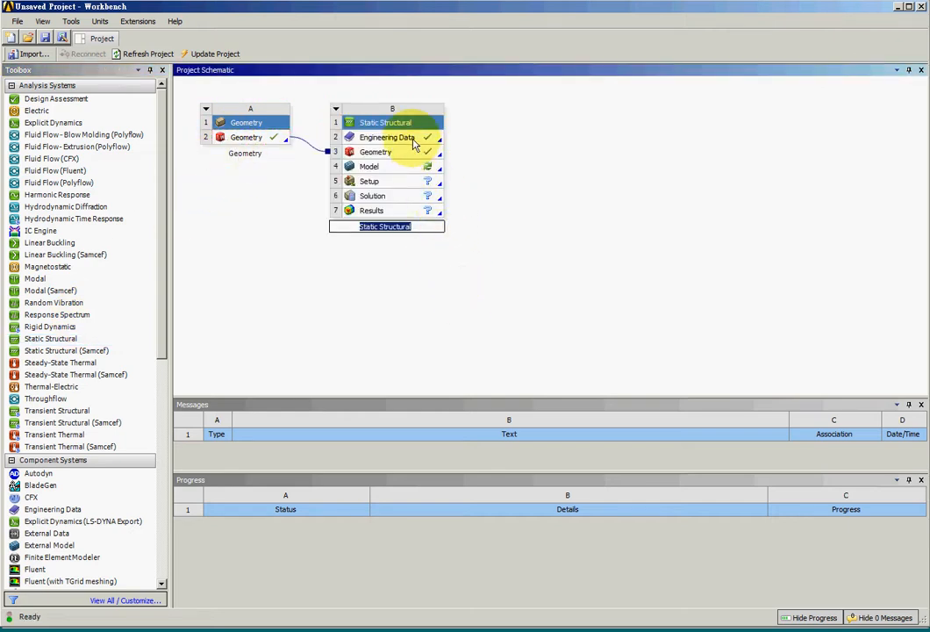
right_click(430, 139)
left_click(463, 145)
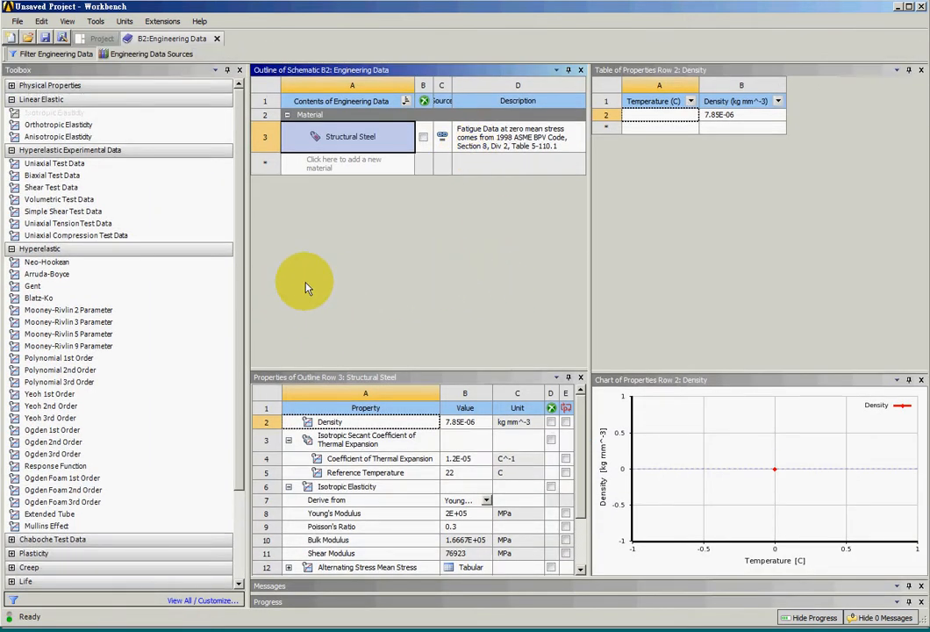
Step: Duplicate the Structural Steel material and name the copy T300
right_click(354, 141)
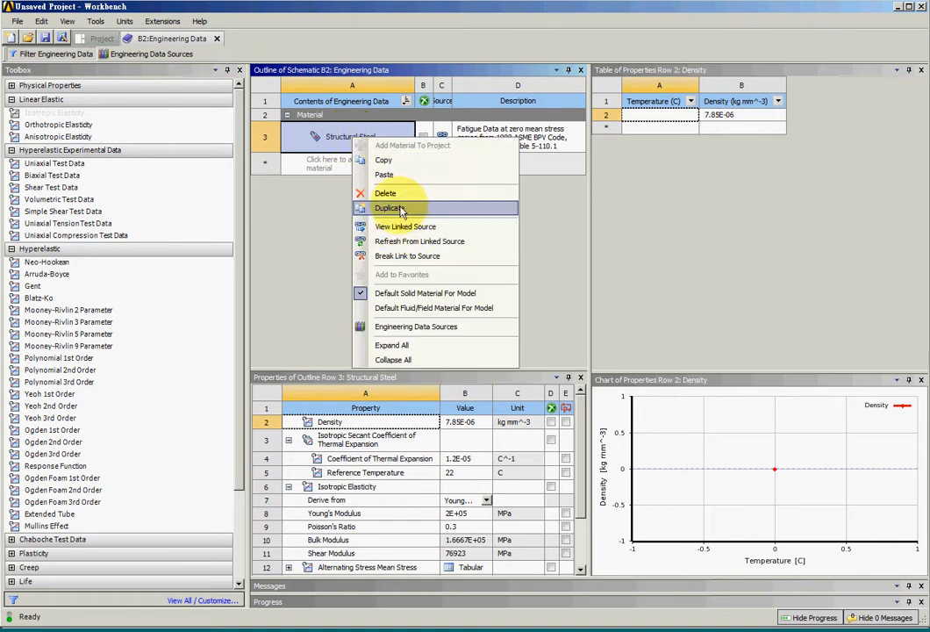
left_click(401, 212)
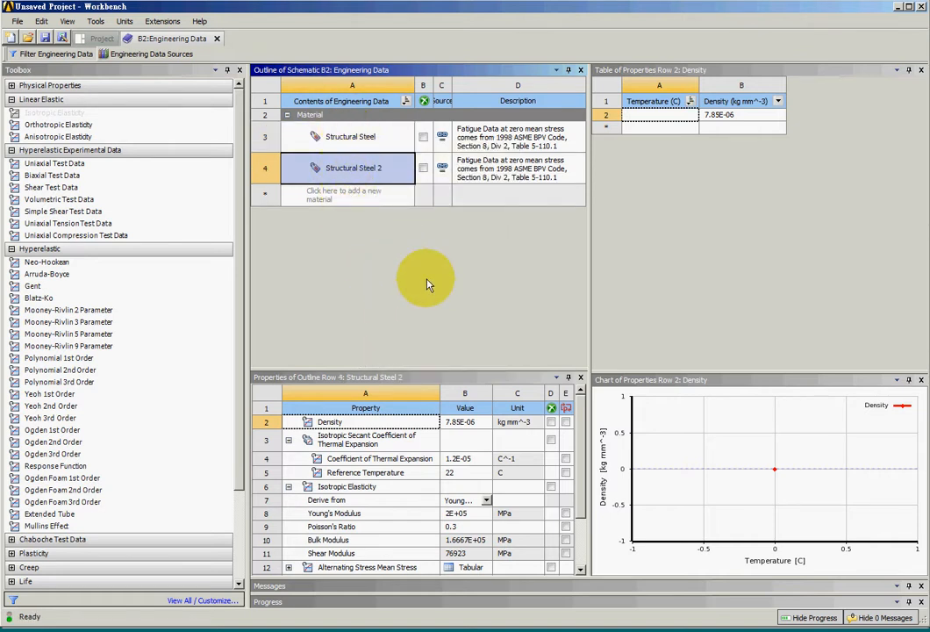
type("T300")
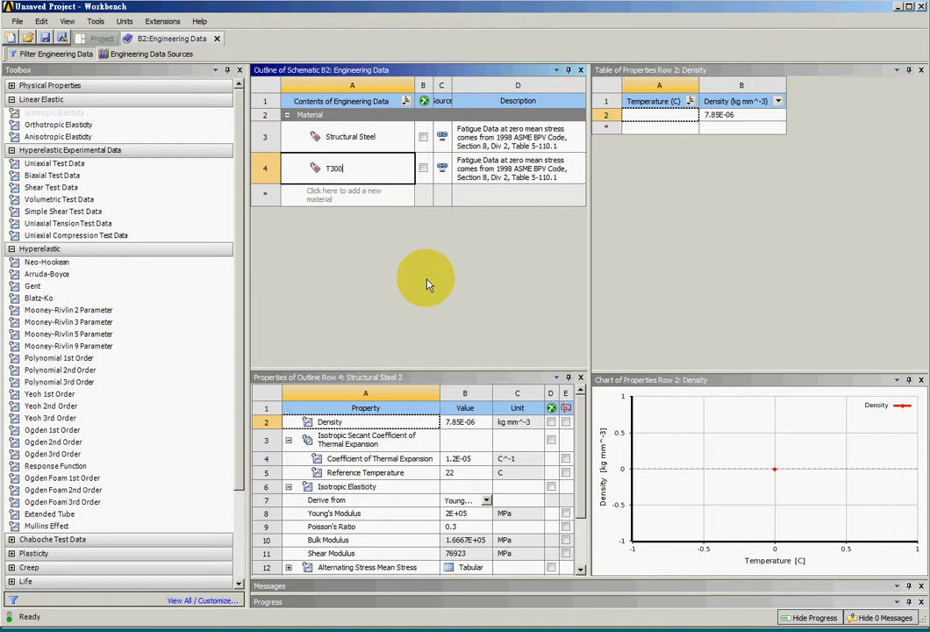
key("Return")
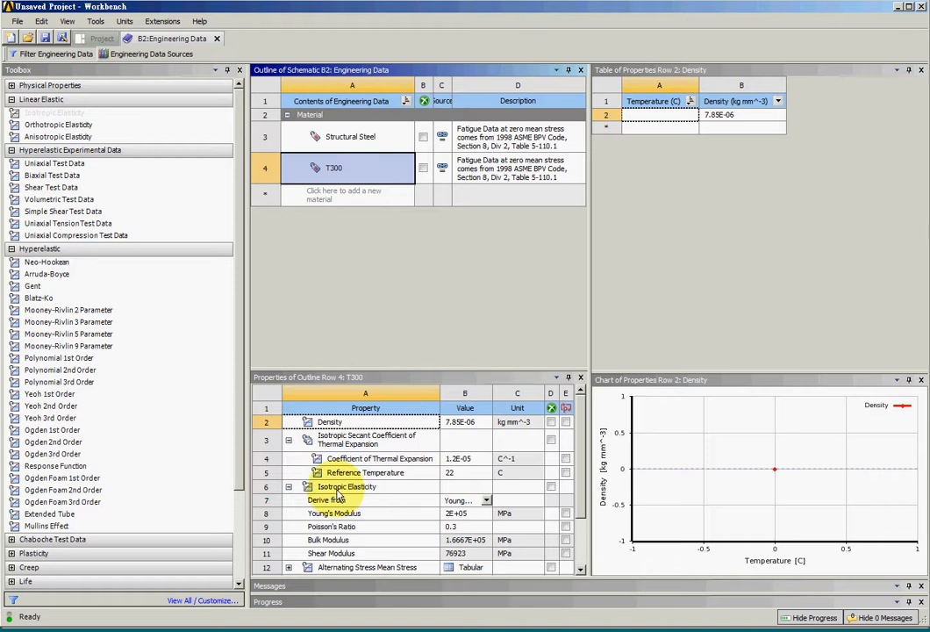
Step: Add the Orthotropic Elasticity property to the T300 material
left_click(35, 128)
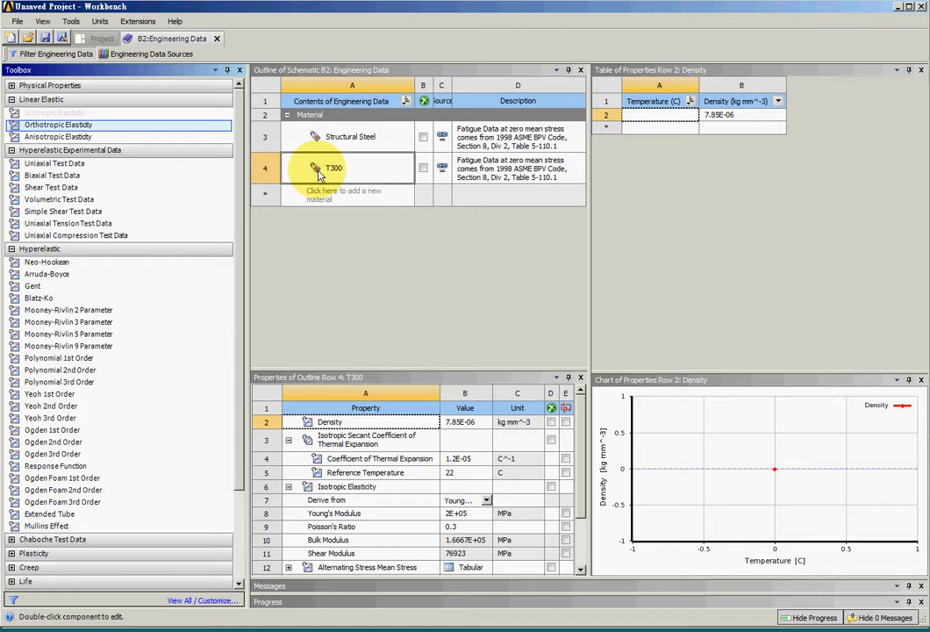
left_click_drag(319, 174, 325, 178)
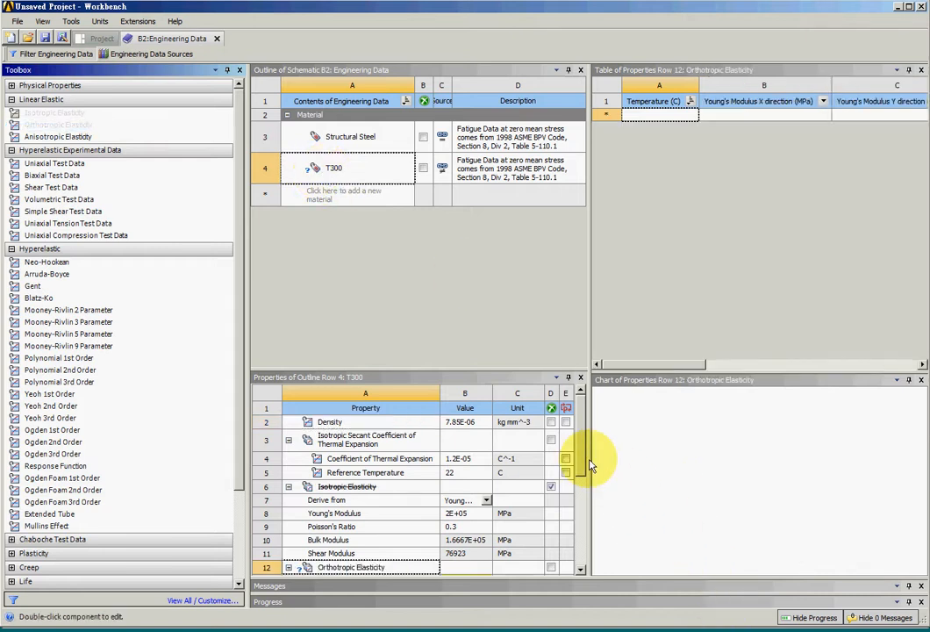
scroll(566, 465, "down", 2)
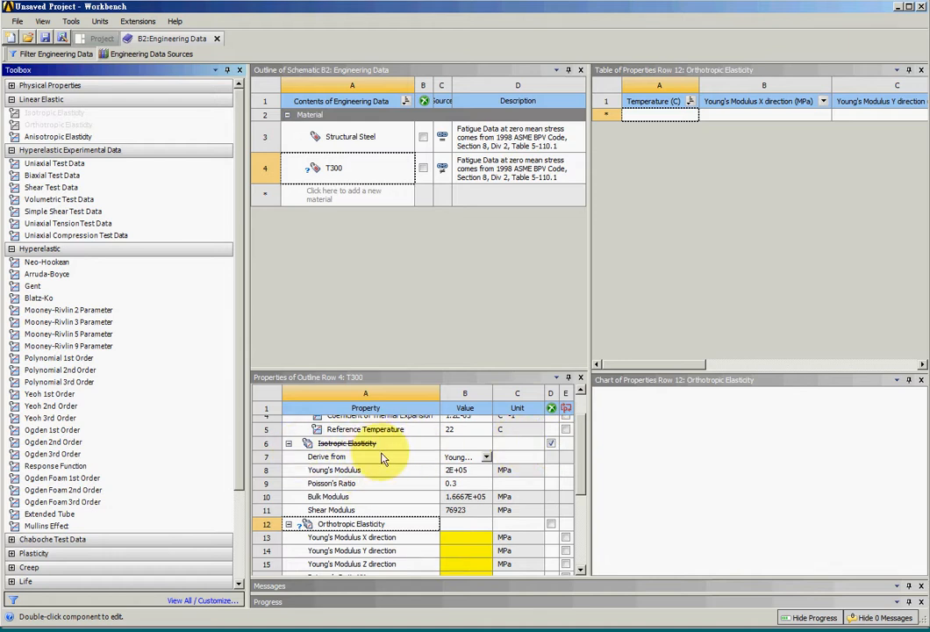
scroll(561, 499, "down", 4)
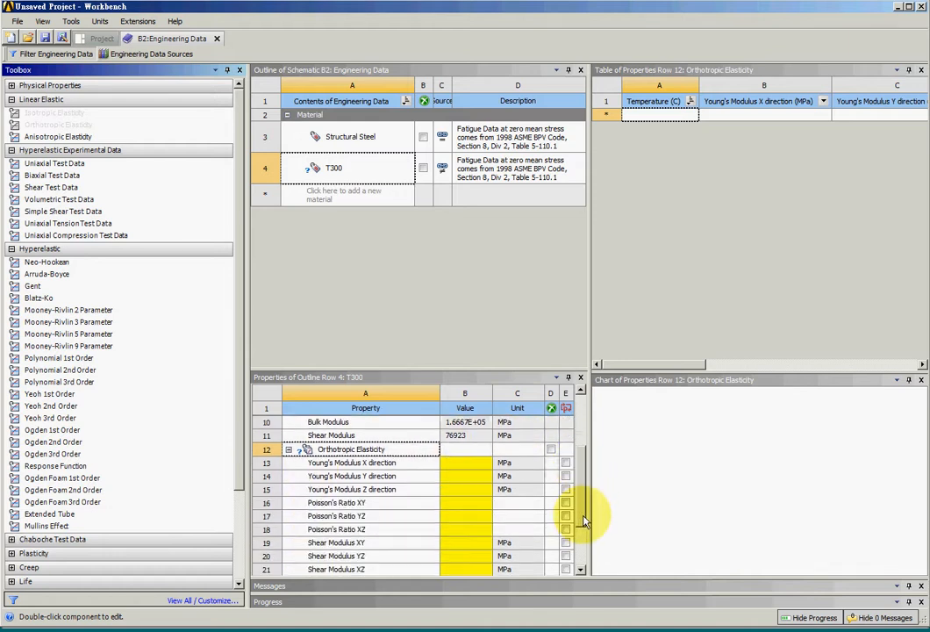
scroll(585, 521, "down", 1)
Step: Set T300's Young's Modulus X direction to 1.62E11, copied from Ex in the Word properties document
left_click(453, 452)
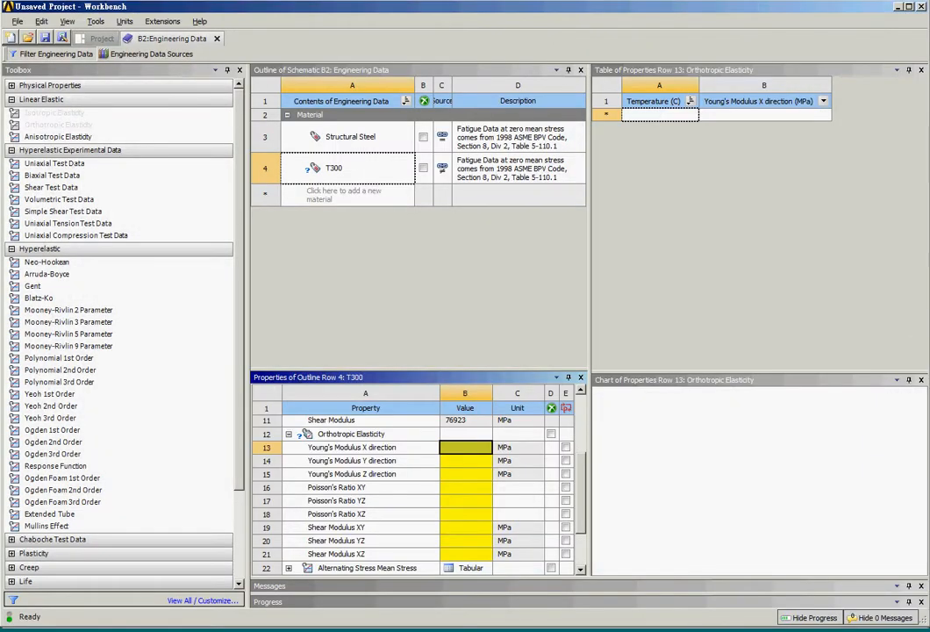
left_click(288, 630)
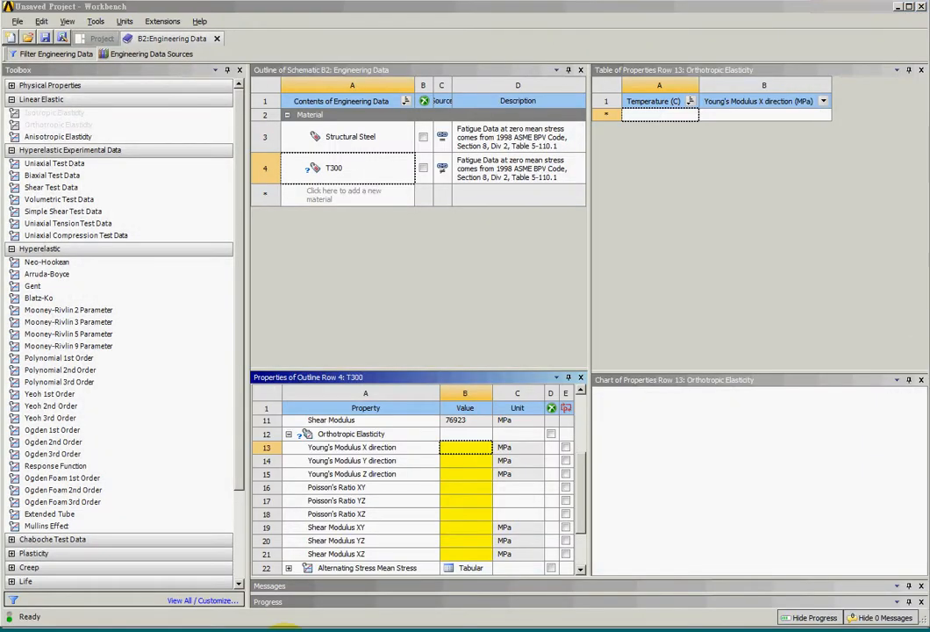
left_click_drag(439, 269, 467, 269)
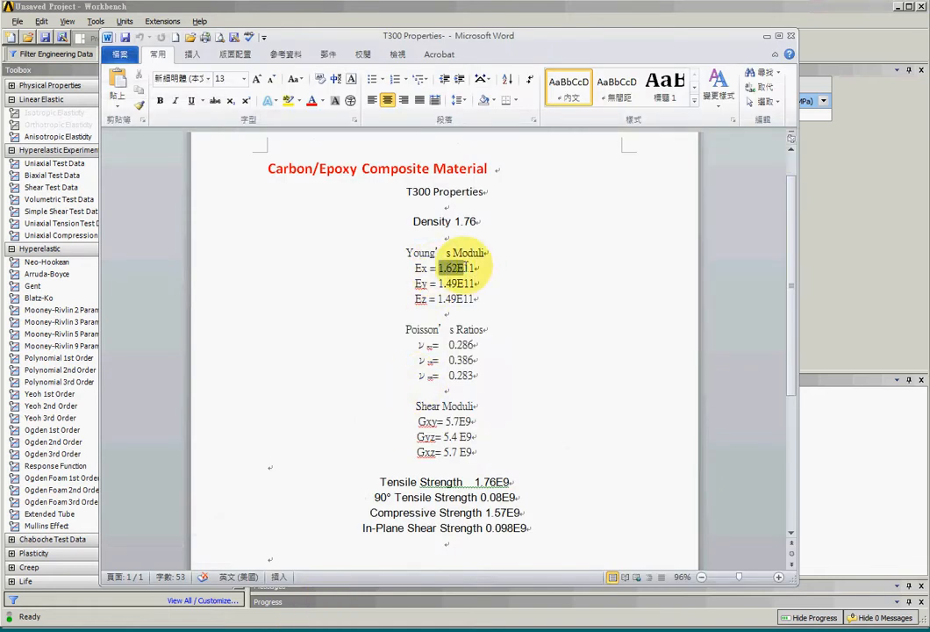
key("alt+Tab")
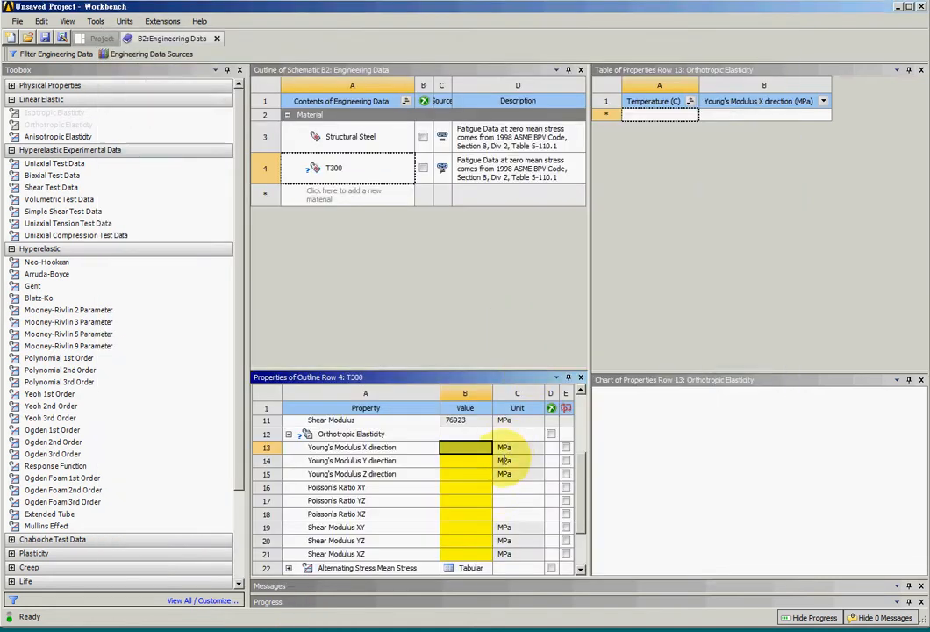
type("1.62E+11")
Step: Set T300's Young's Modulus Y and Z directions to 1.49E11, copied from the Word properties document
left_click(465, 461)
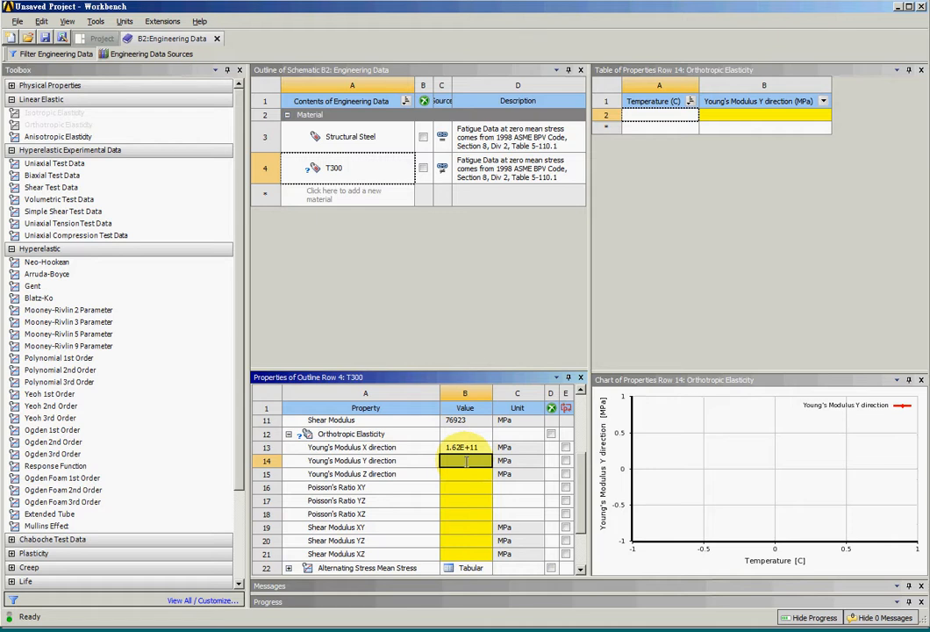
key("alt+Tab")
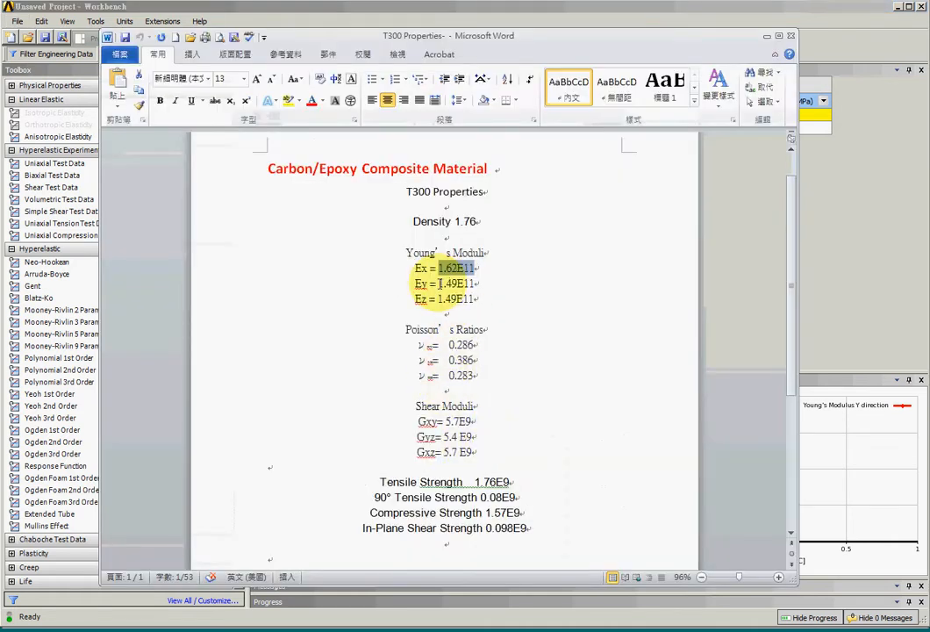
key("ctrl+c")
key("alt+Tab")
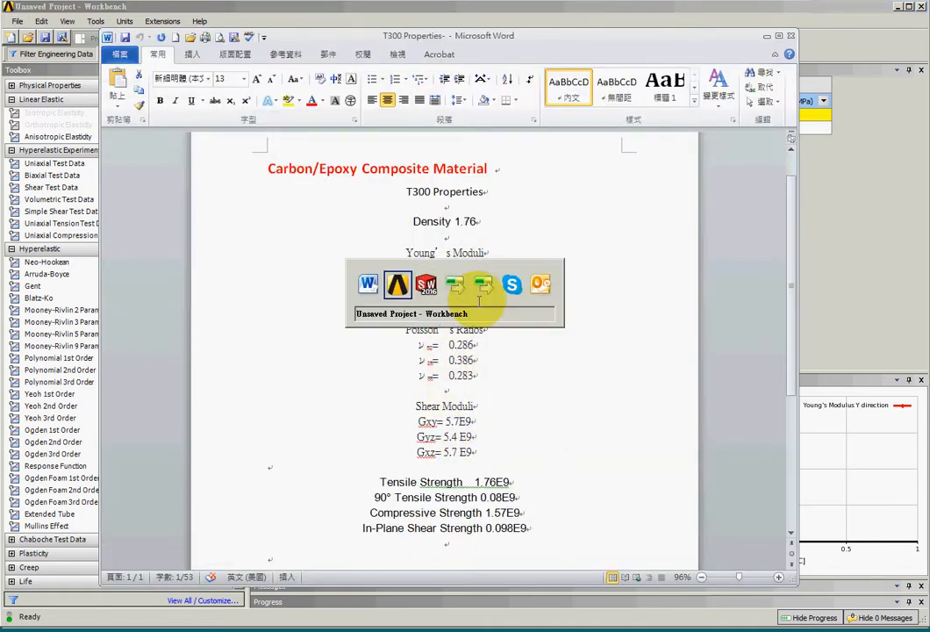
key("ctrl+v")
left_click(464, 477)
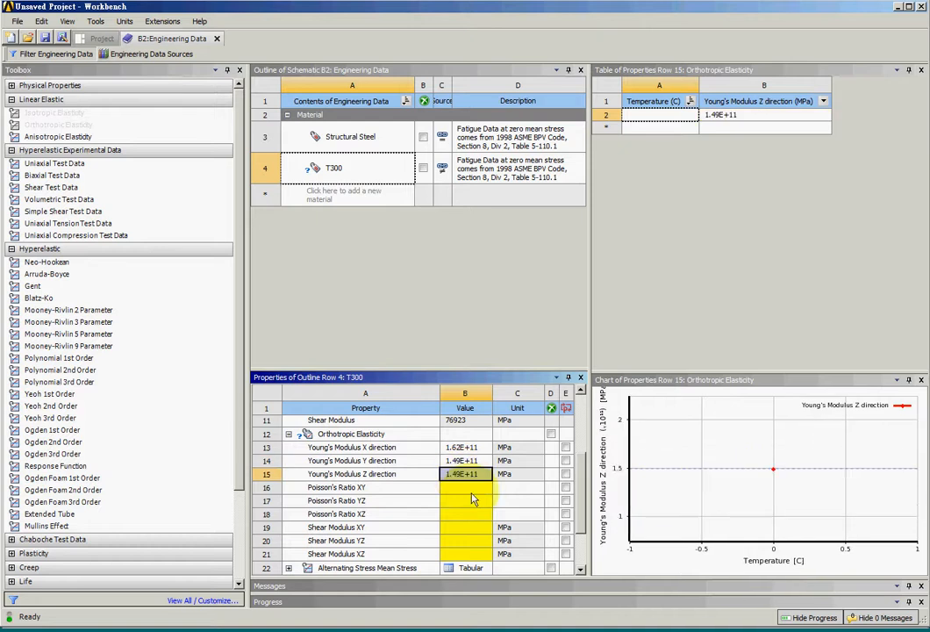
Step: Set T300's Poisson's Ratio XY to 0.286, copied from the Word properties document
left_click(468, 489)
key("alt+Tab")
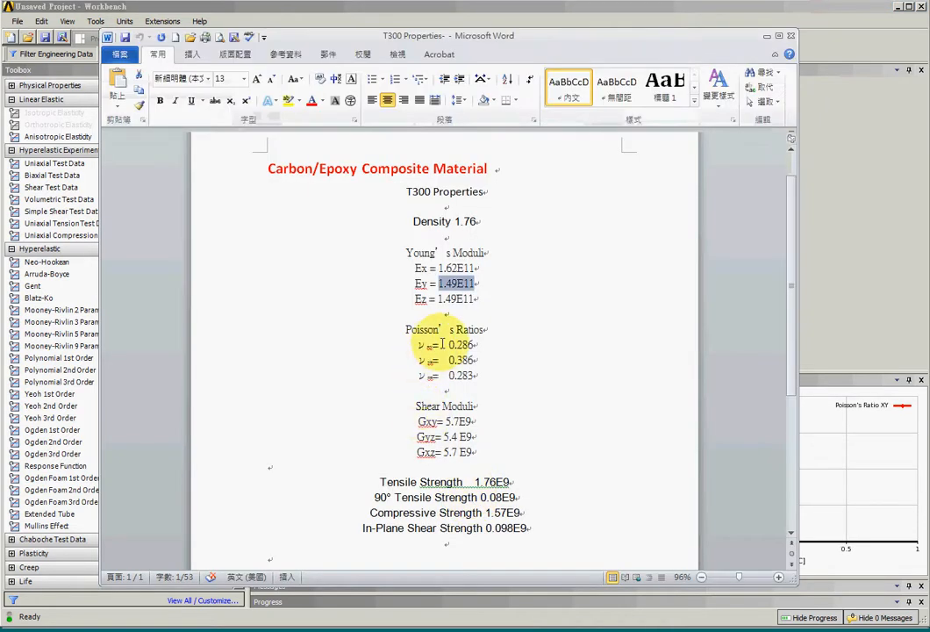
left_click_drag(449, 344, 475, 345)
key("ctrl+c")
key("alt+Tab")
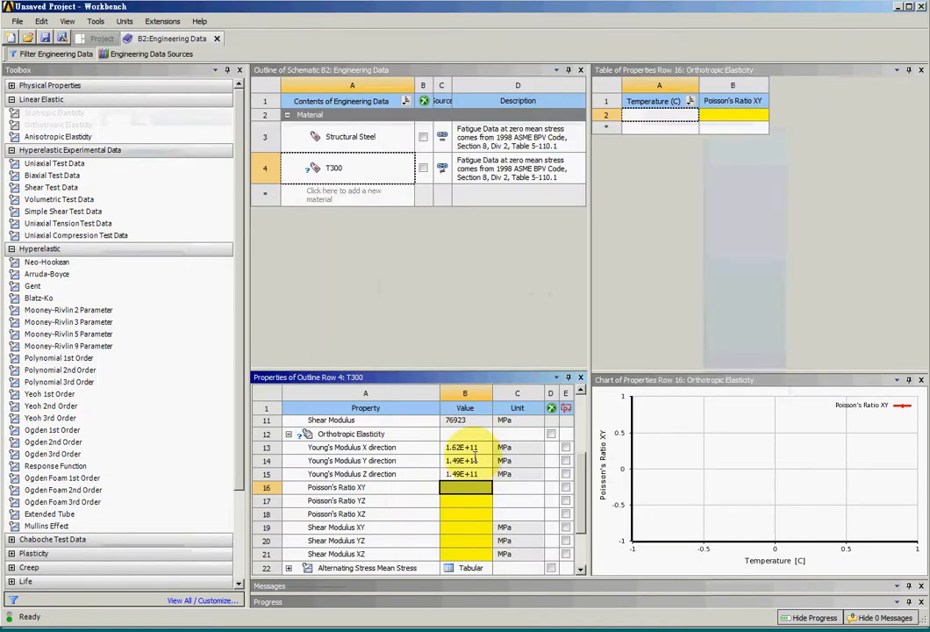
key("ctrl+v")
Step: Set T300's Poisson's Ratio YZ to 0.386, copied from the Word properties document
left_click(467, 482)
key("alt+Tab")
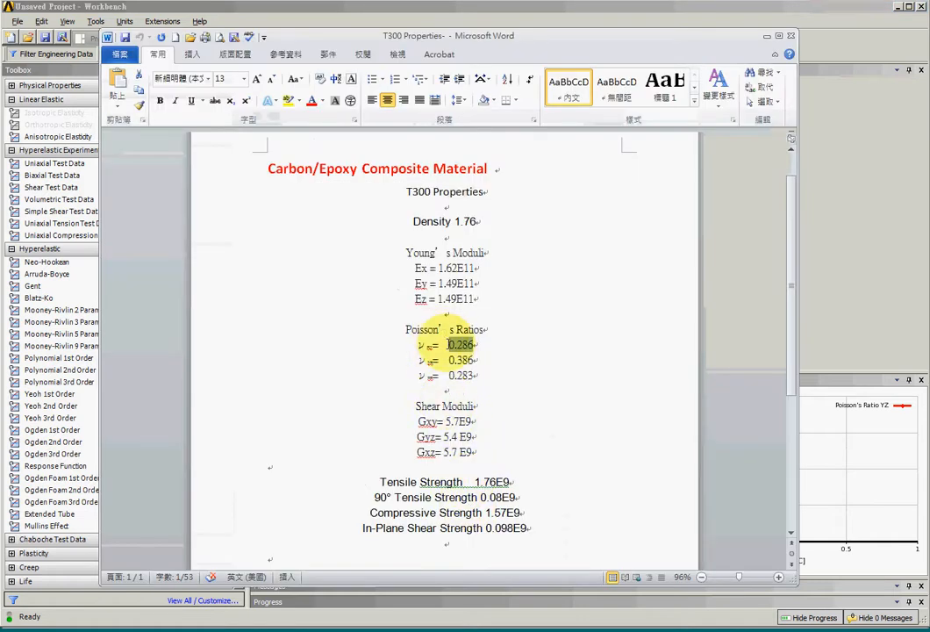
left_click_drag(449, 361, 476, 362)
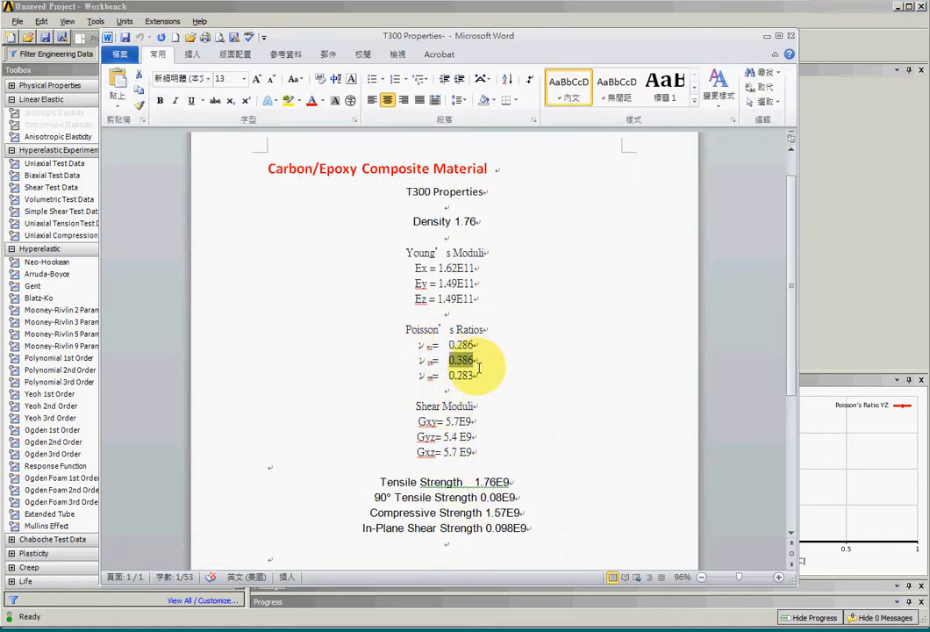
key("ctrl+c")
key("alt+Tab")
key("ctrl+v")
Step: Set T300's Poisson's Ratio XZ to 0.283, copied from the Word properties document
left_click(392, 413)
key("alt+Tab")
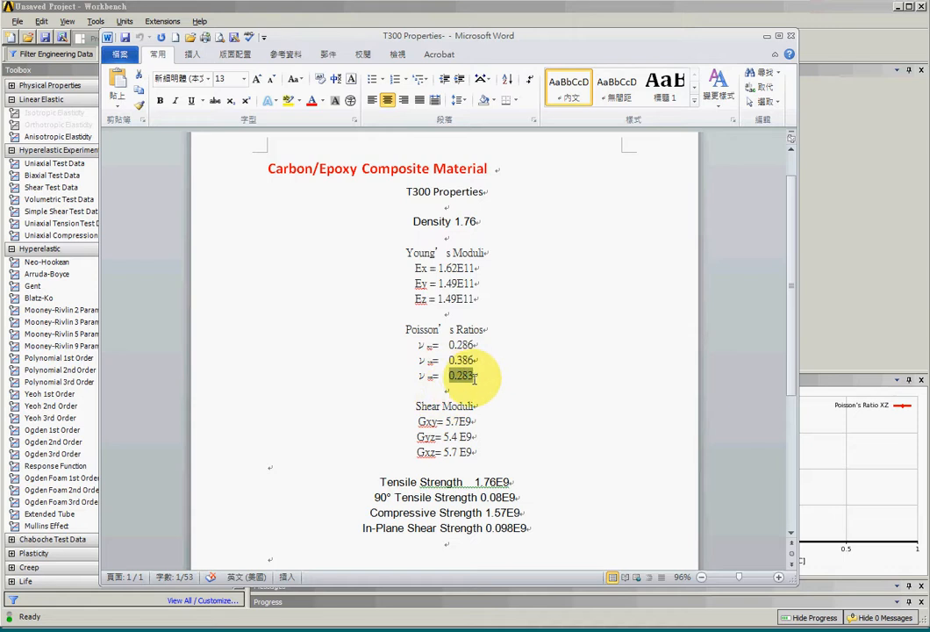
key("ctrl+c")
key("alt+Tab")
key("ctrl+v")
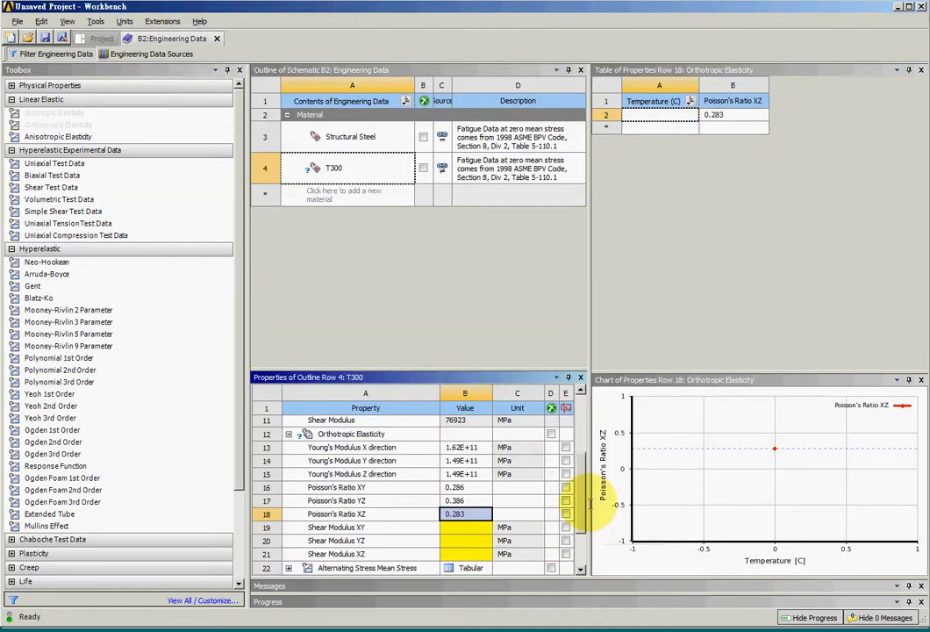
Step: Set T300's Shear Modulus XY and XZ to 5.7E9, copied from Gxy in the Word properties document
scroll(518, 494, "down", 2)
left_click(465, 456)
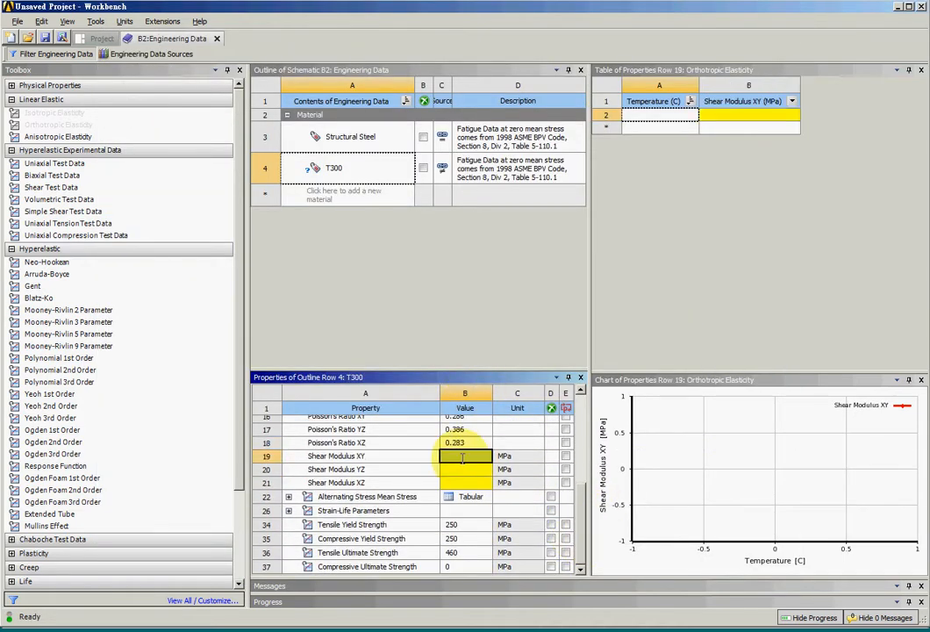
key("alt+Tab")
left_click_drag(445, 422, 472, 422)
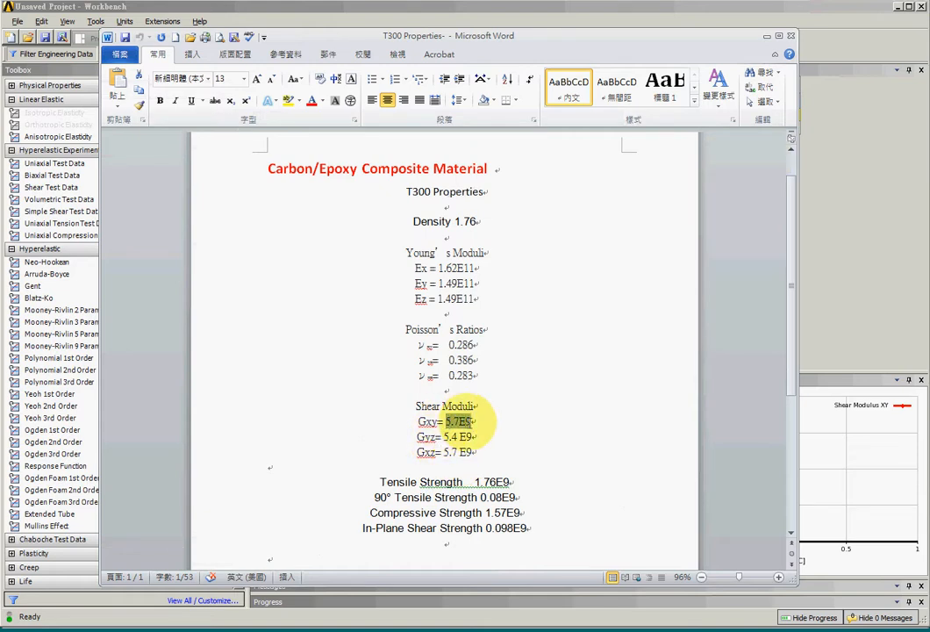
key("ctrl+c")
key("alt+Tab")
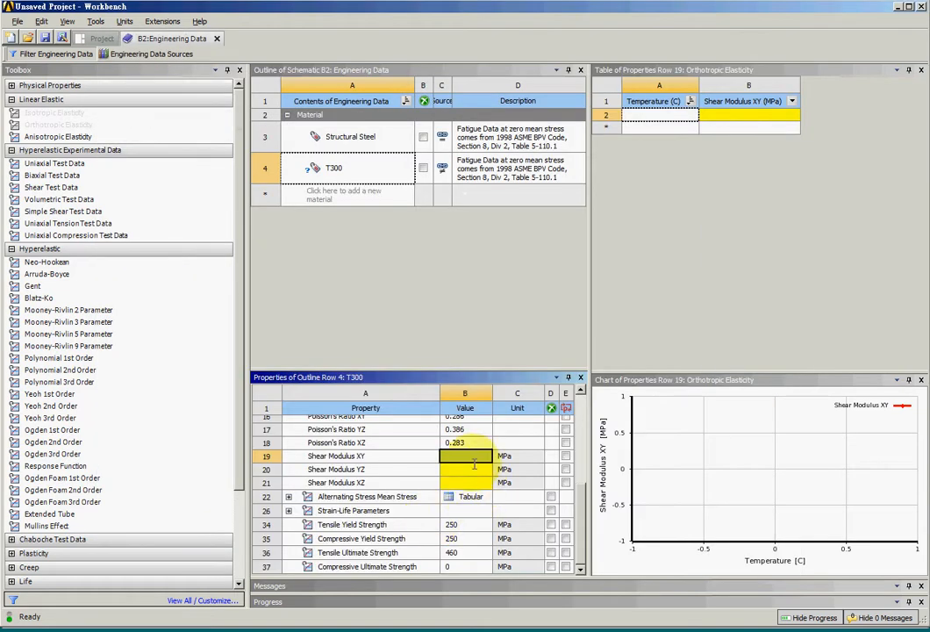
left_click(473, 483)
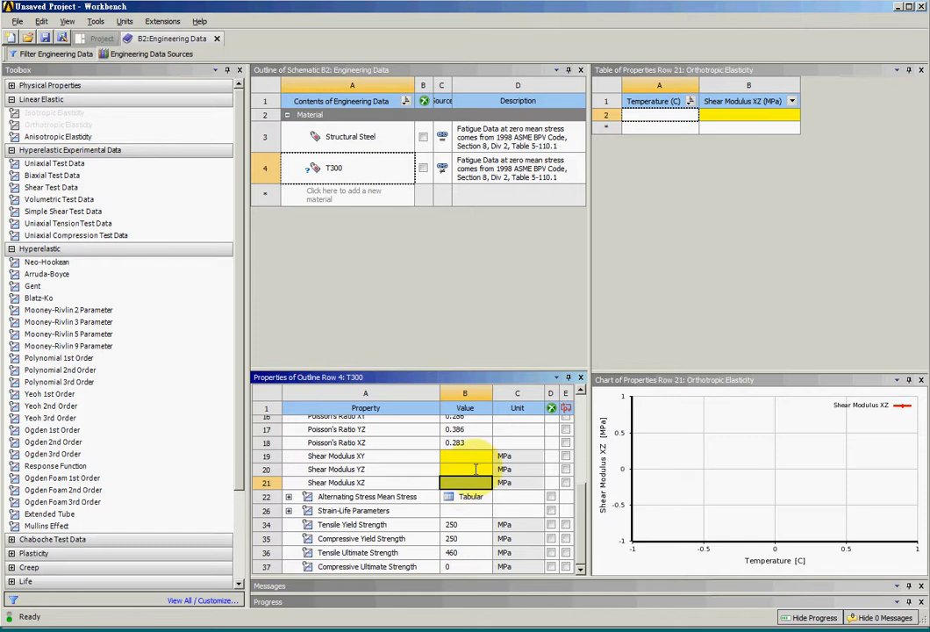
key("alt+Tab")
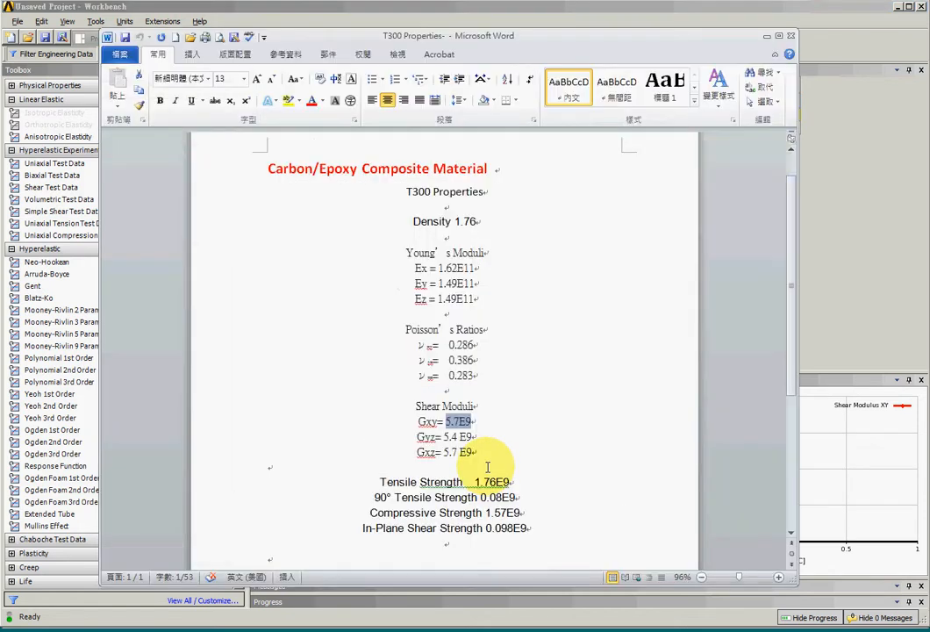
key("alt+Tab")
key("ctrl+v")
left_click(473, 484)
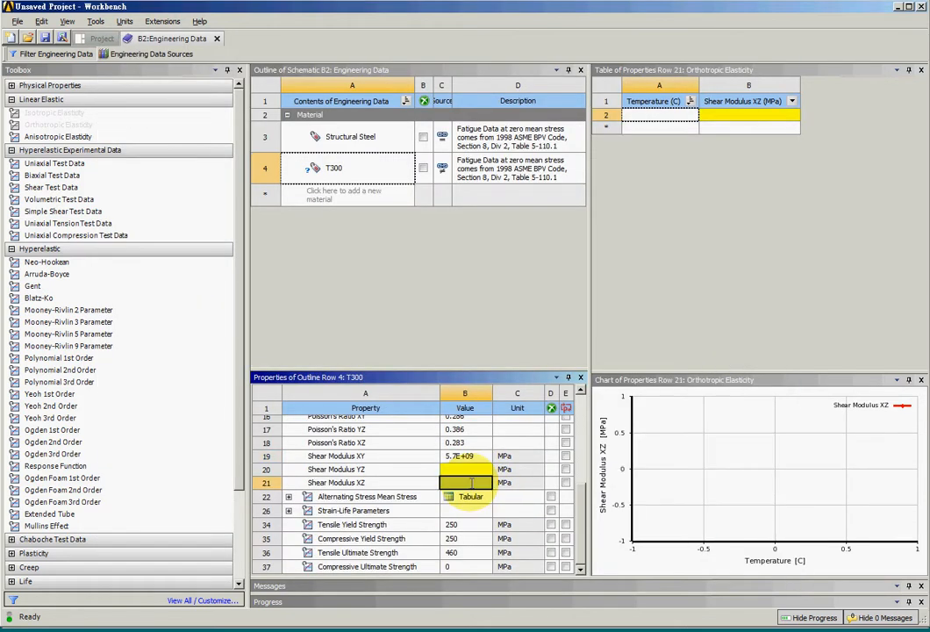
key("ctrl+v")
Step: Try to copy the Gyz value 5.4 E9 from the Word document into T300's Shear Modulus YZ
key("alt+Tab")
left_click_drag(443, 437, 473, 437)
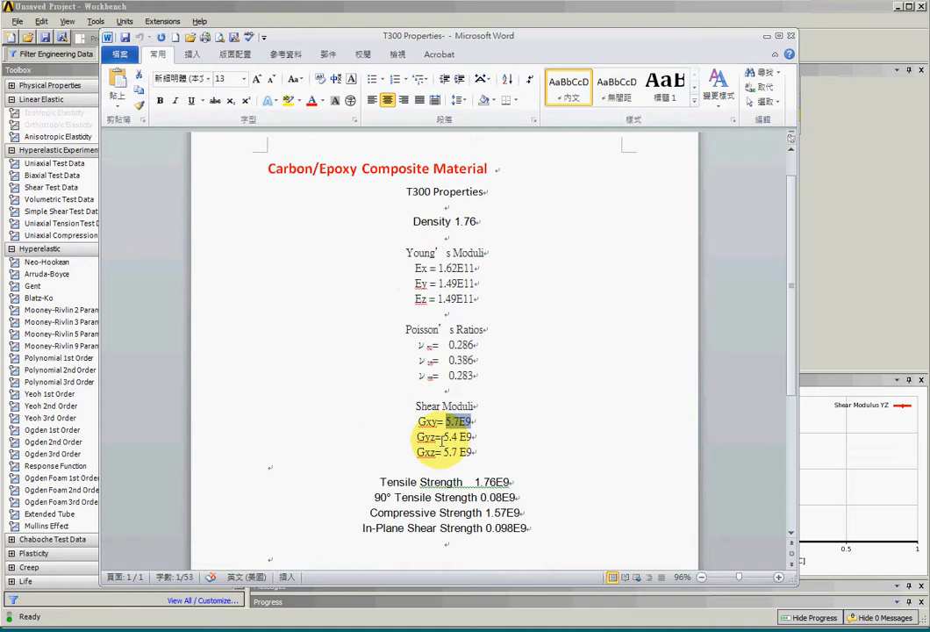
key("alt+Tab")
left_click(487, 471)
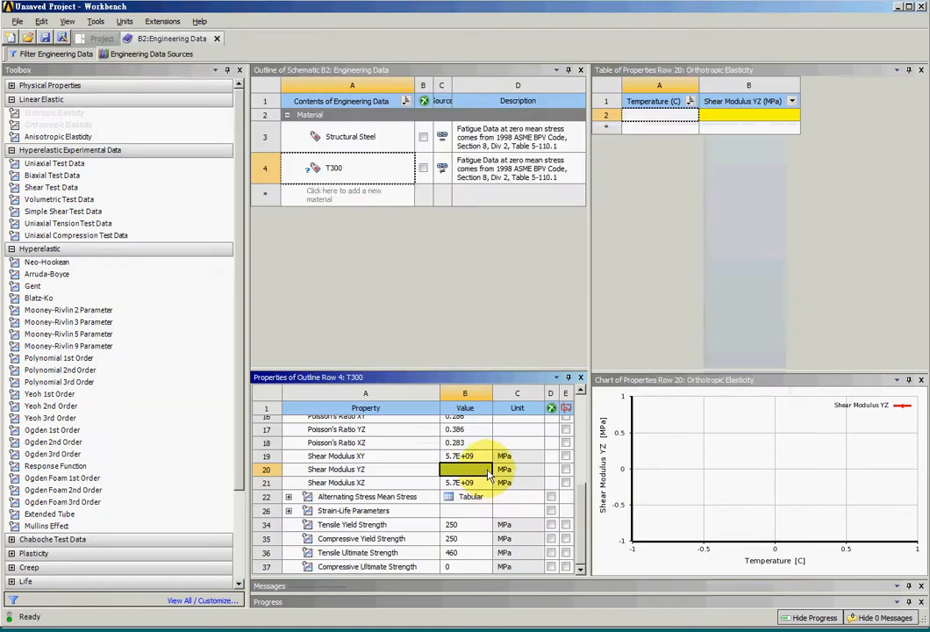
key("ctrl+v")
left_click(546, 344)
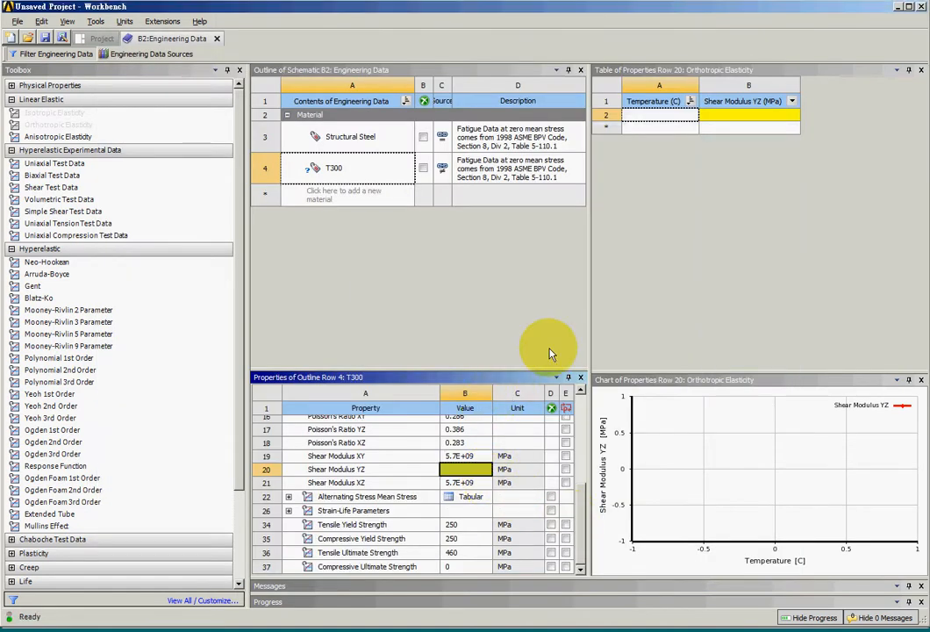
key("alt+Tab")
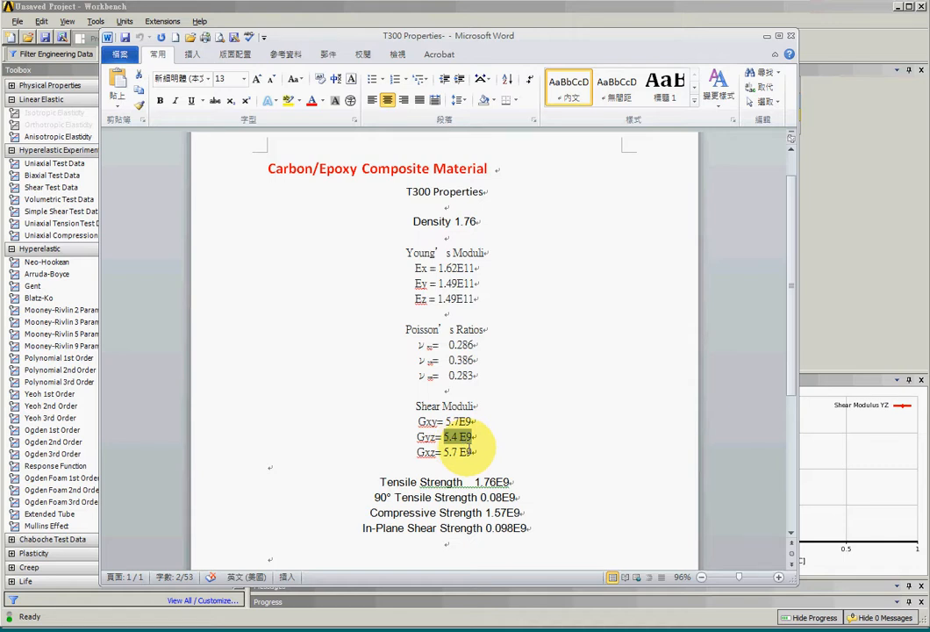
key("alt+Tab")
key("ctrl+v")
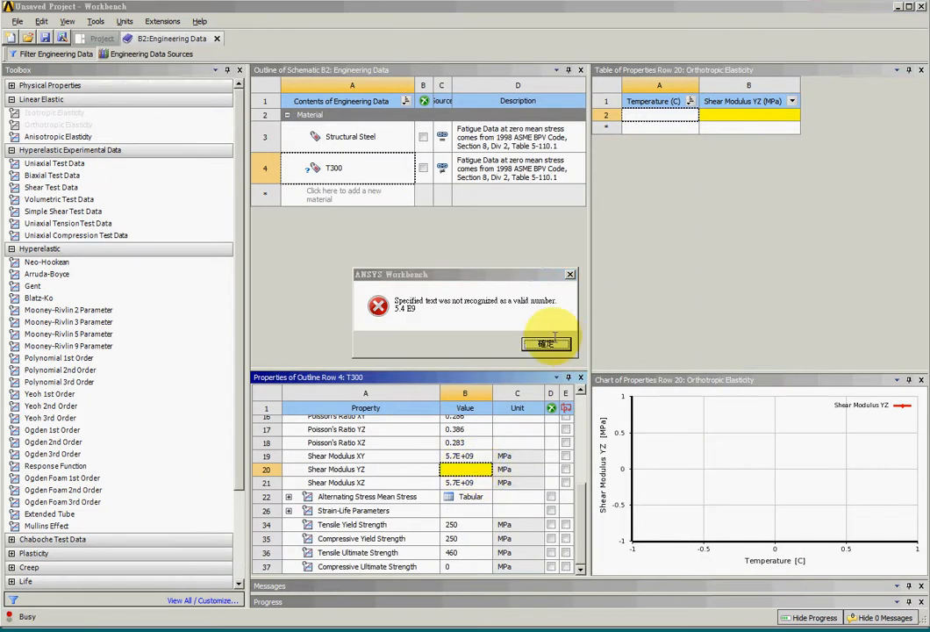
left_click(546, 344)
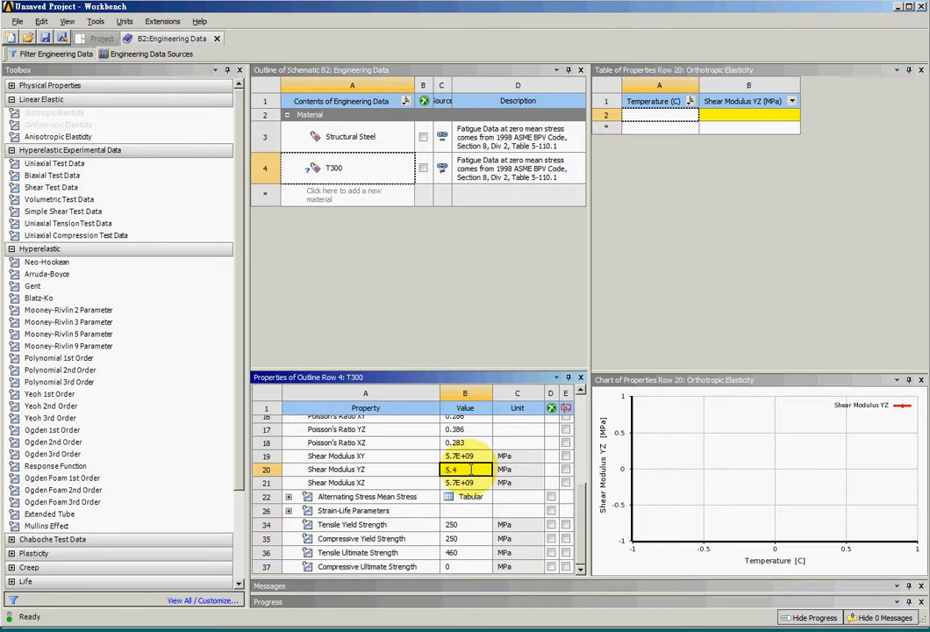
Step: Set T300's Shear Modulus YZ to 5.4e9 and return to the T300 material entry
type("5.4e9")
left_click(470, 497)
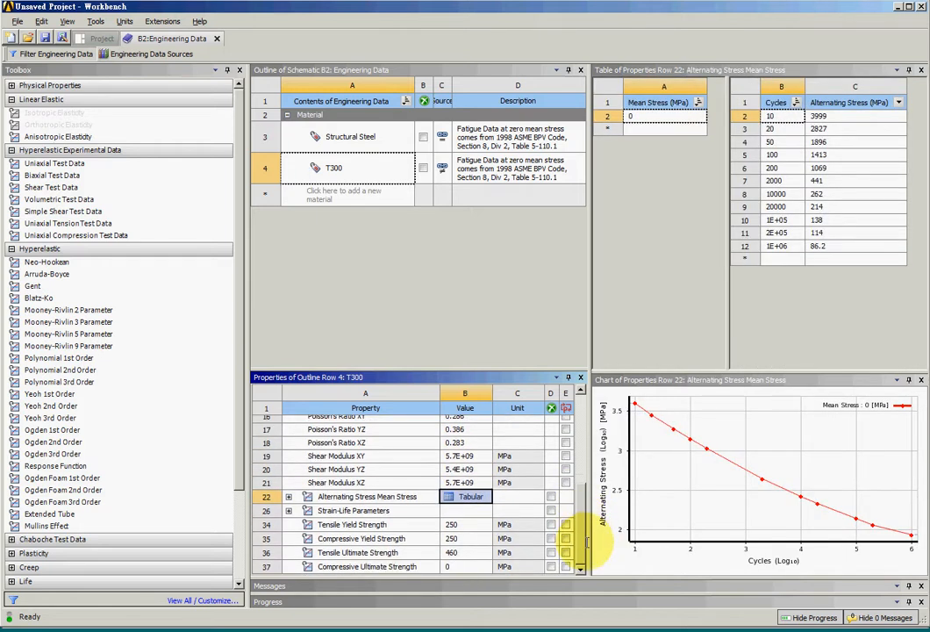
left_click_drag(581, 551, 556, 395)
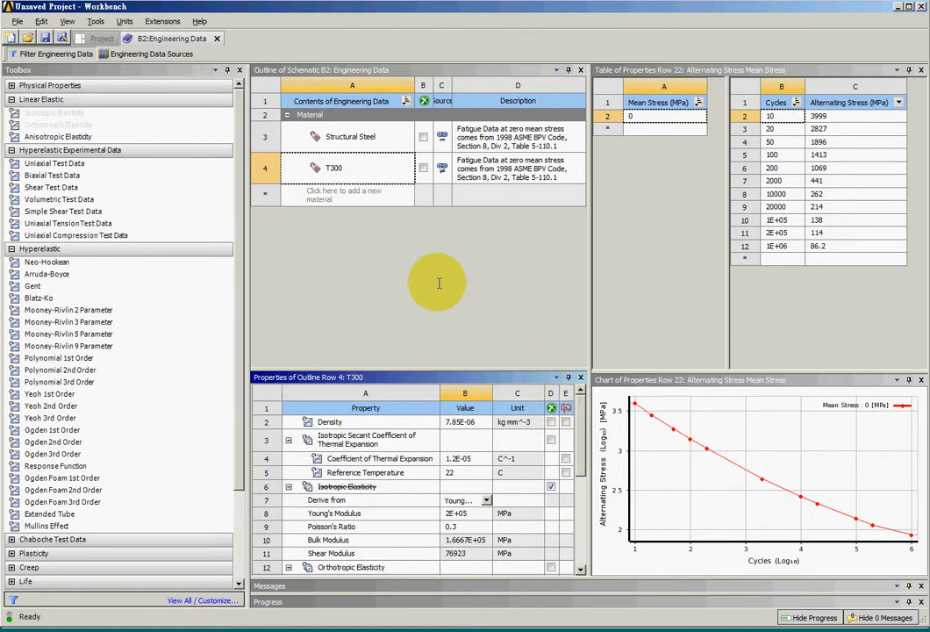
left_click(355, 171)
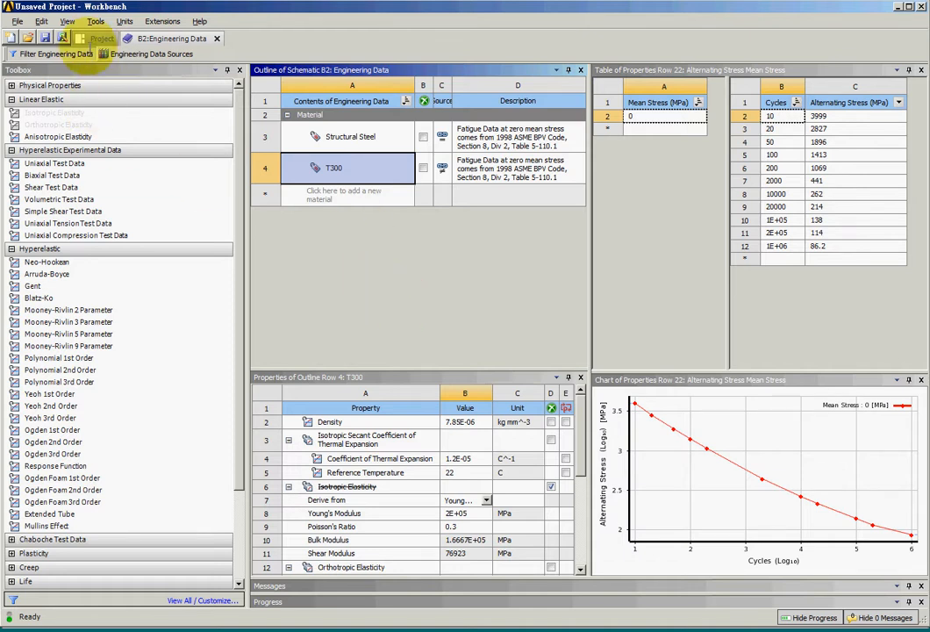
Step: Return to the project schematic and open the Static Structural system's Model in Mechanical
left_click(97, 39)
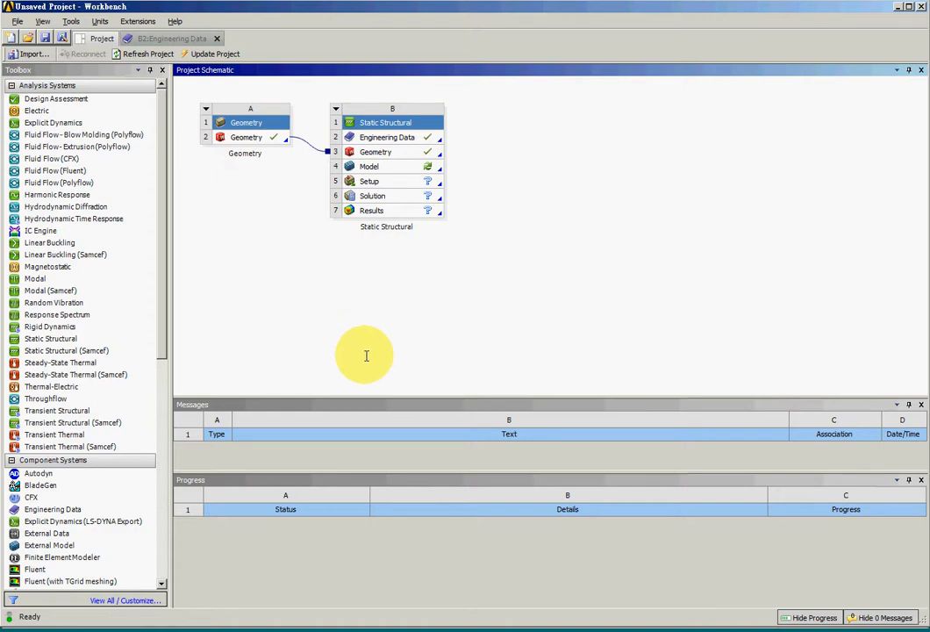
left_click(399, 138)
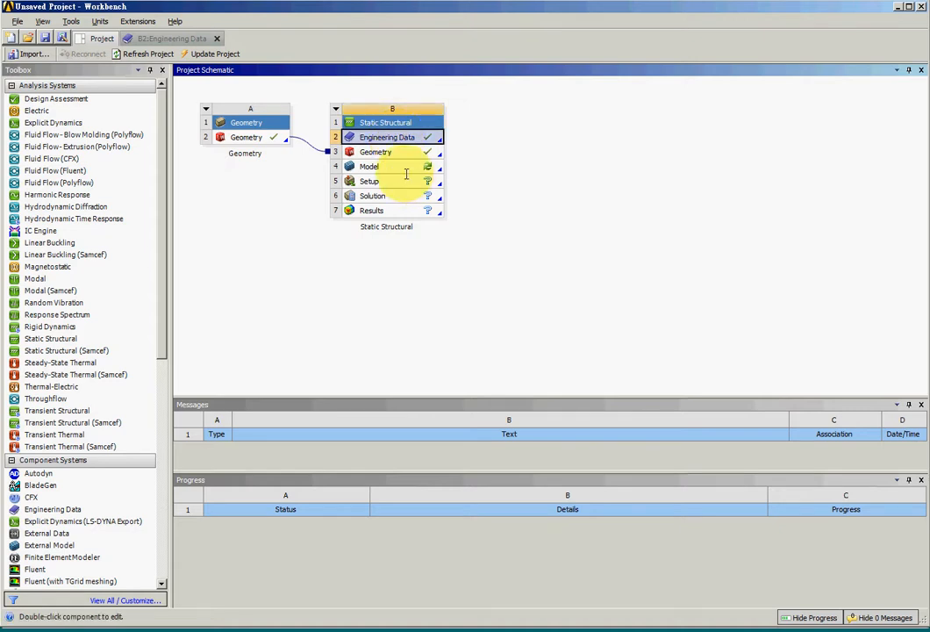
right_click(397, 168)
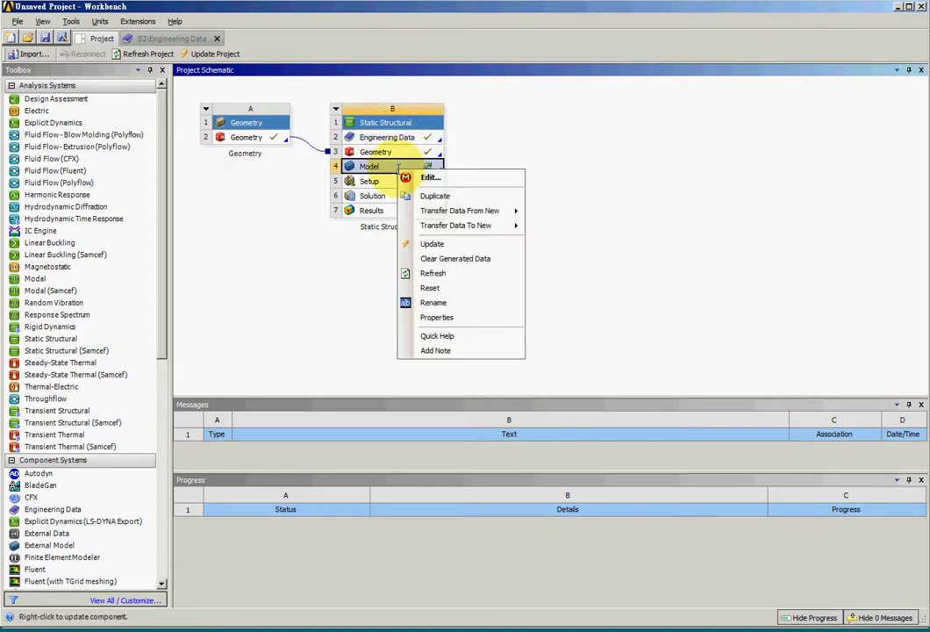
left_click(402, 176)
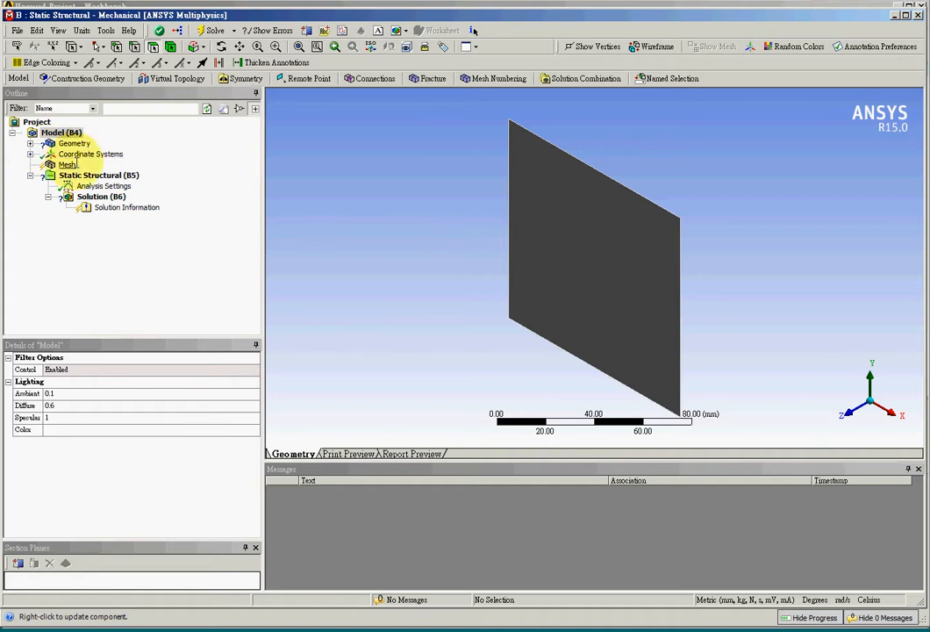
Step: Set the thickness of the Part1@Surface-Plane1 surface body to 1 mm
left_click(31, 143)
left_click(103, 155)
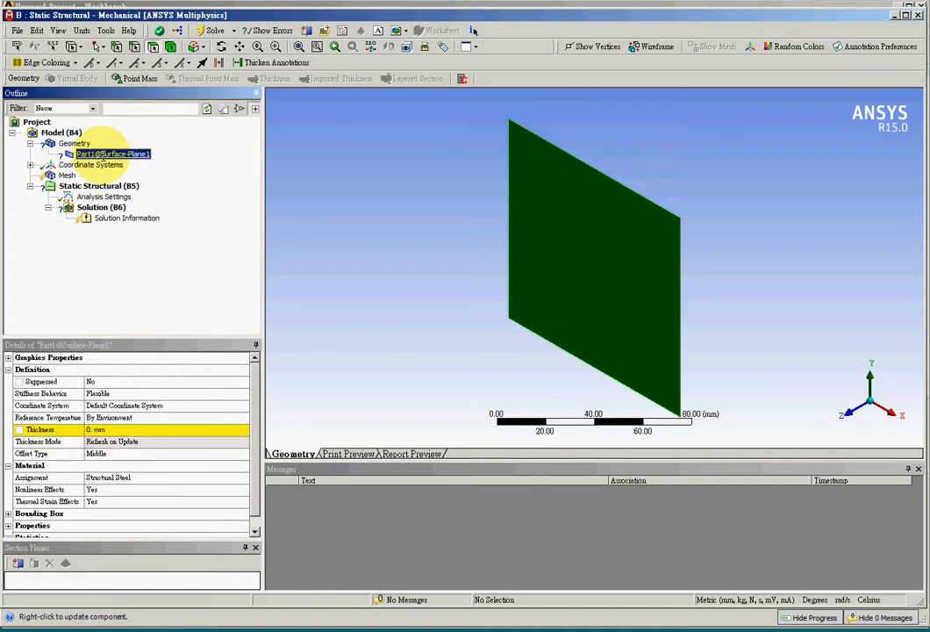
middle_click_drag(417, 375, 482, 325)
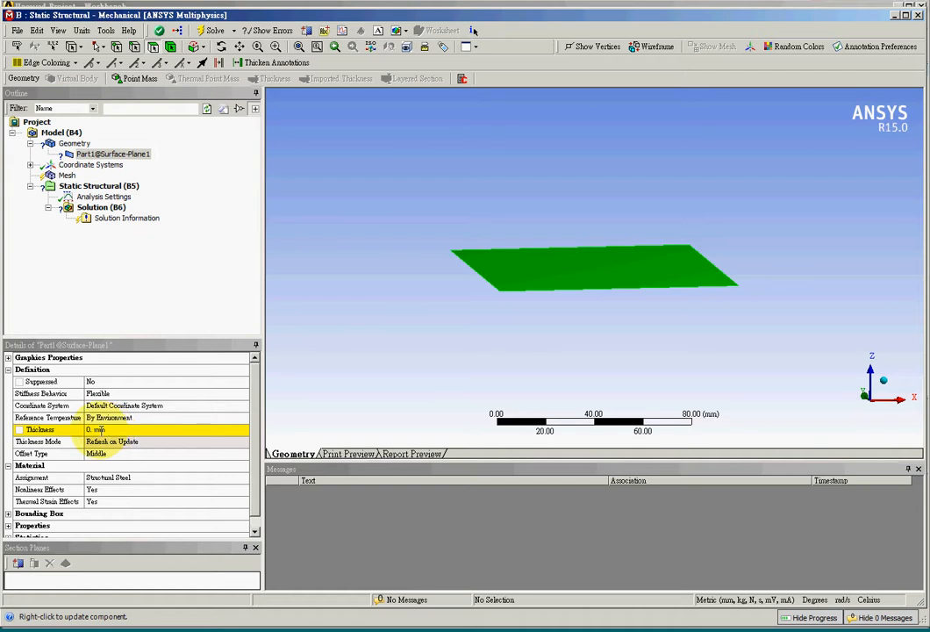
left_click(98, 429)
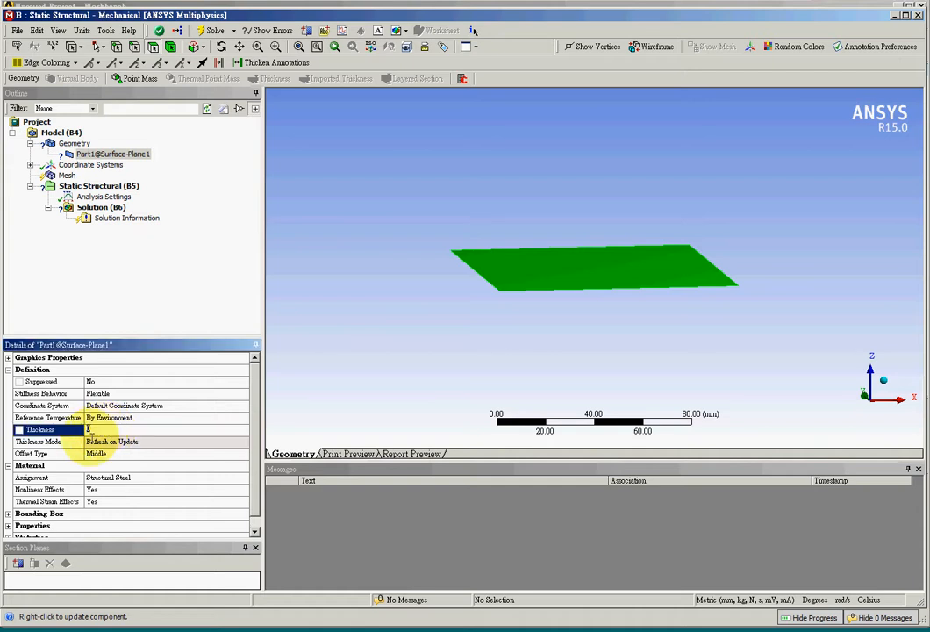
type("1")
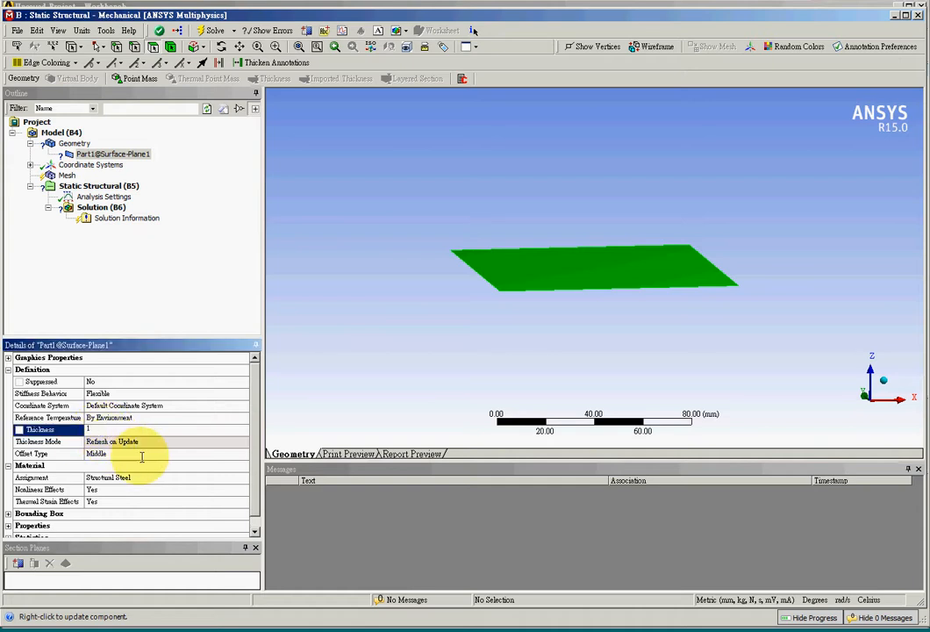
left_click(343, 413)
left_click(155, 429)
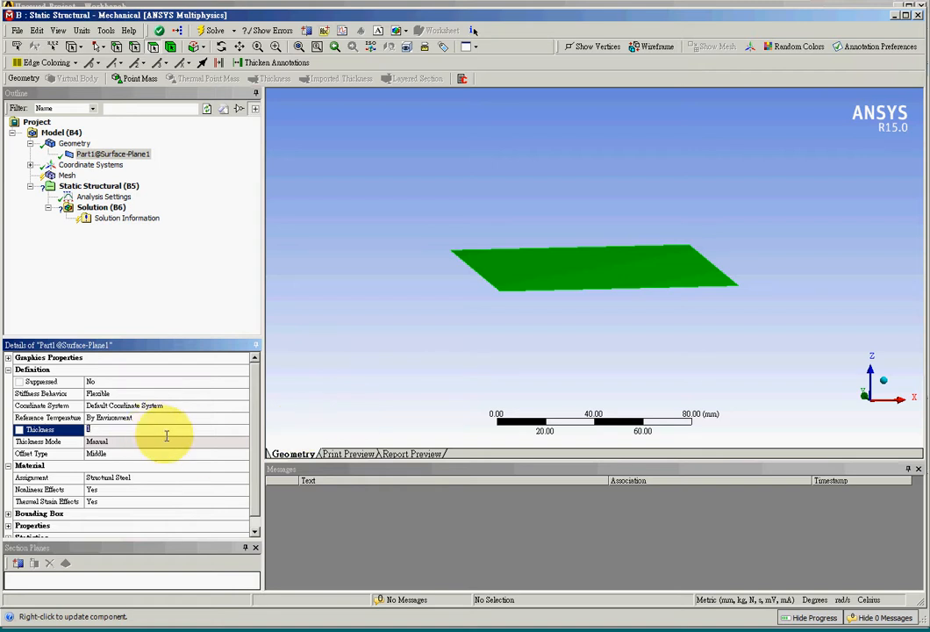
left_click(338, 420)
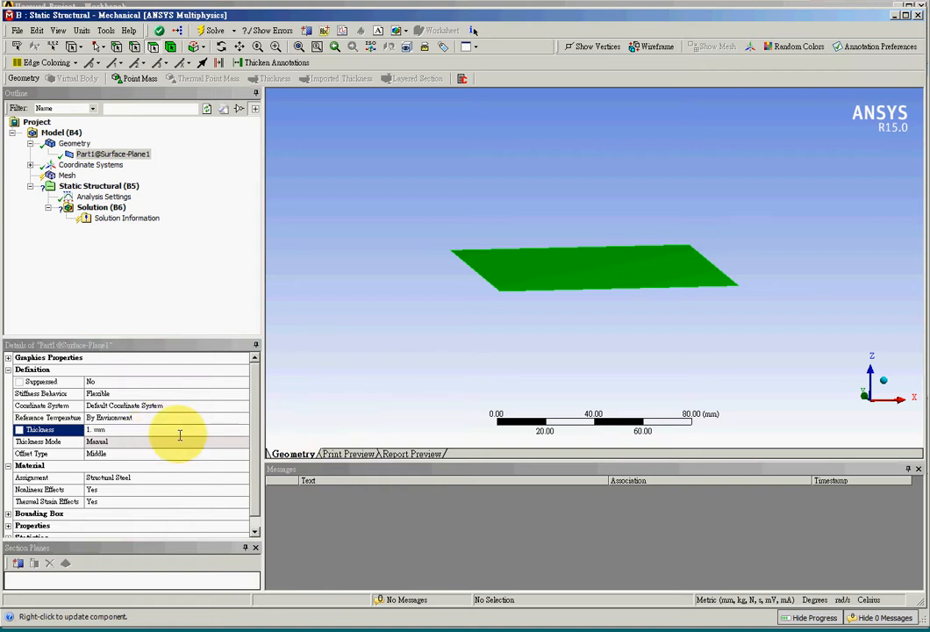
Step: Insert a Layered Section under Geometry and scope it to the square plate's face
left_click(75, 143)
right_click(76, 142)
mouse_move(163, 151)
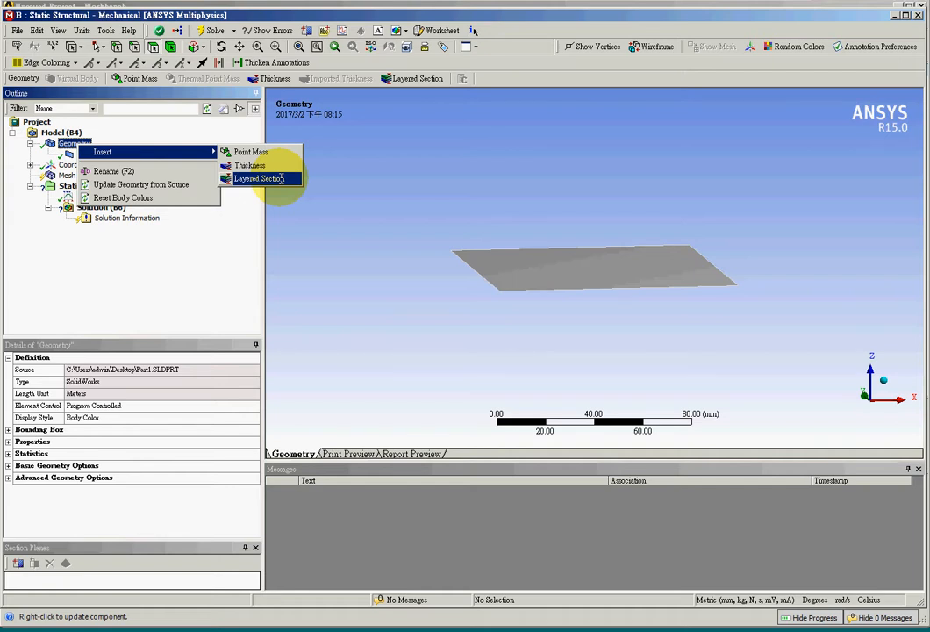
left_click(281, 179)
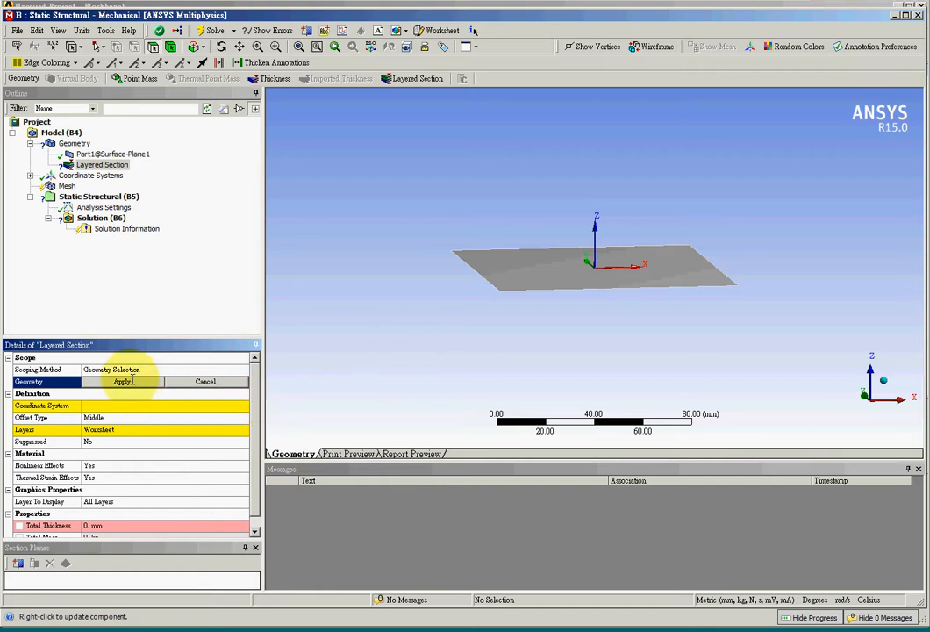
left_click(561, 269)
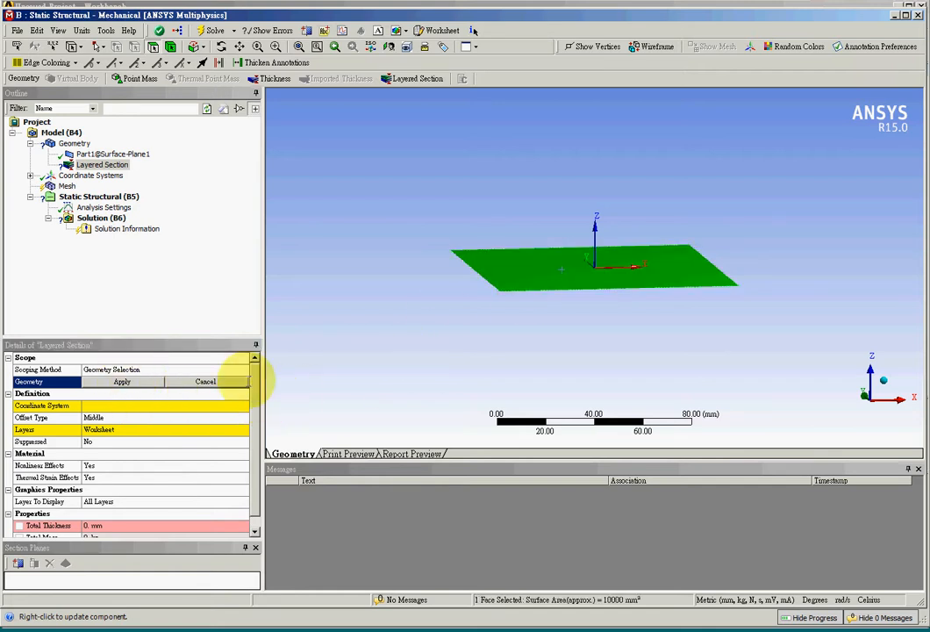
left_click(136, 383)
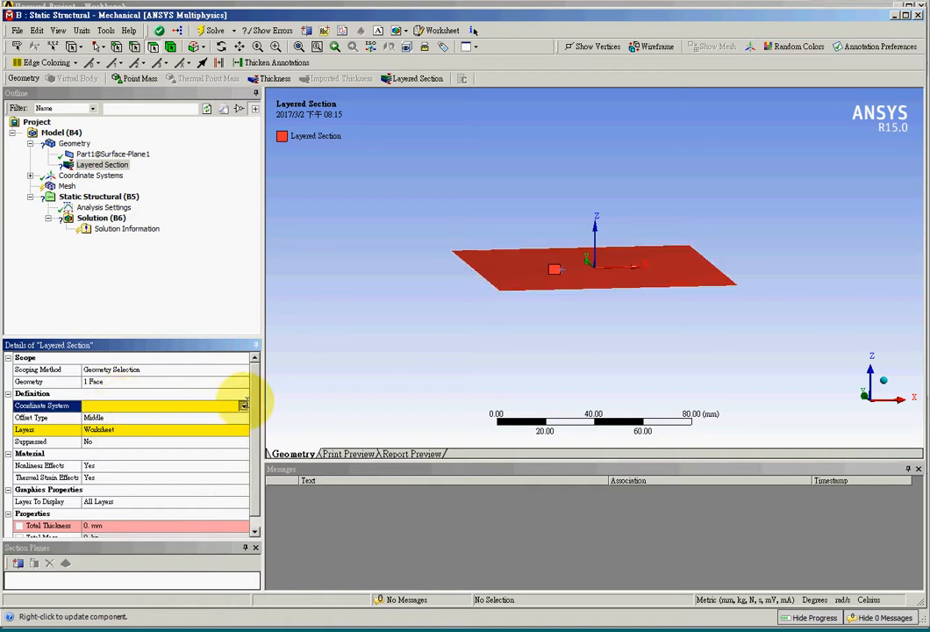
Step: Set the Layered Section's coordinate system to Body Coordinate System and open its layers worksheet
left_click(244, 405)
left_click(215, 416)
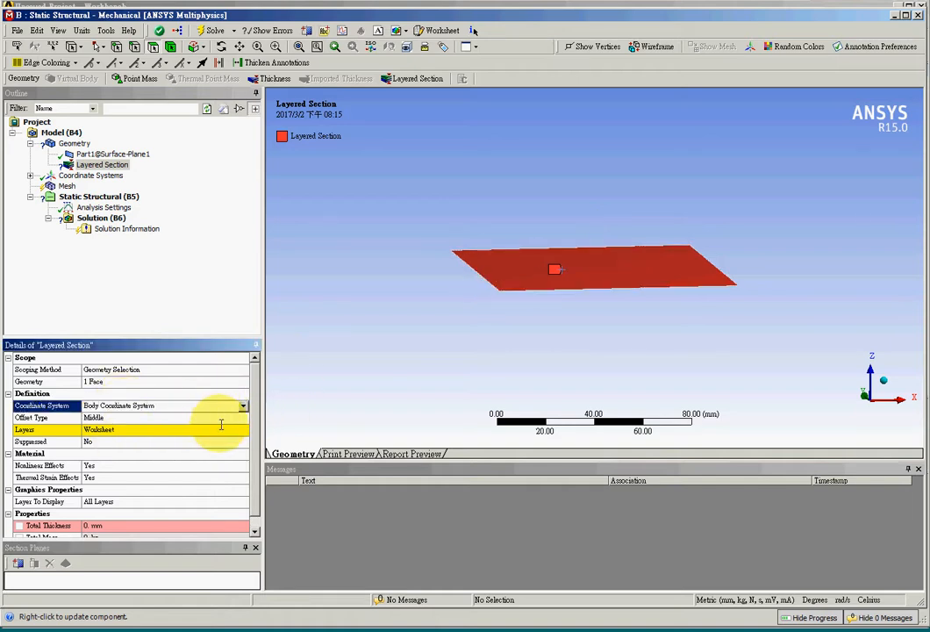
left_click(217, 430)
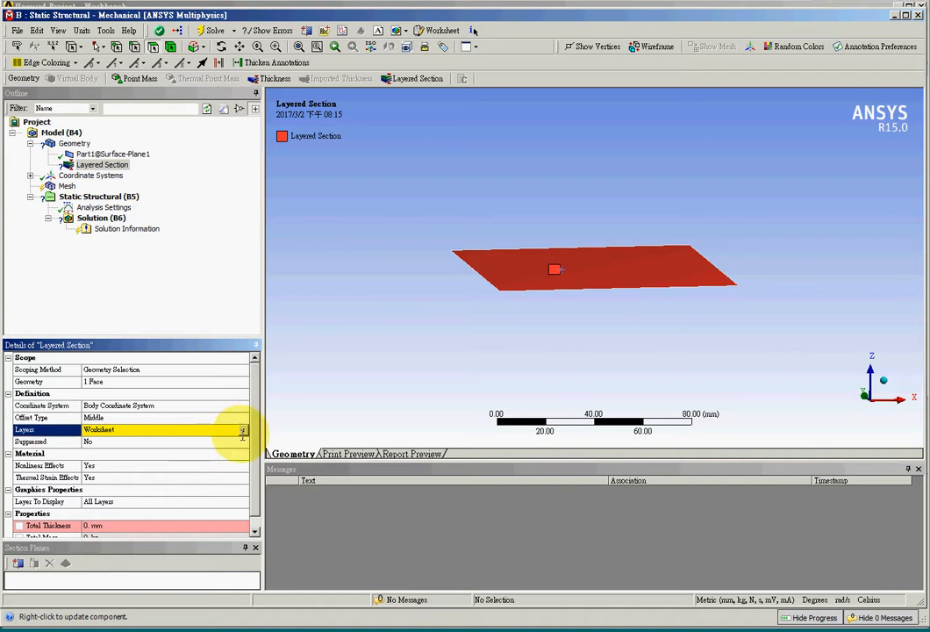
left_click(243, 429)
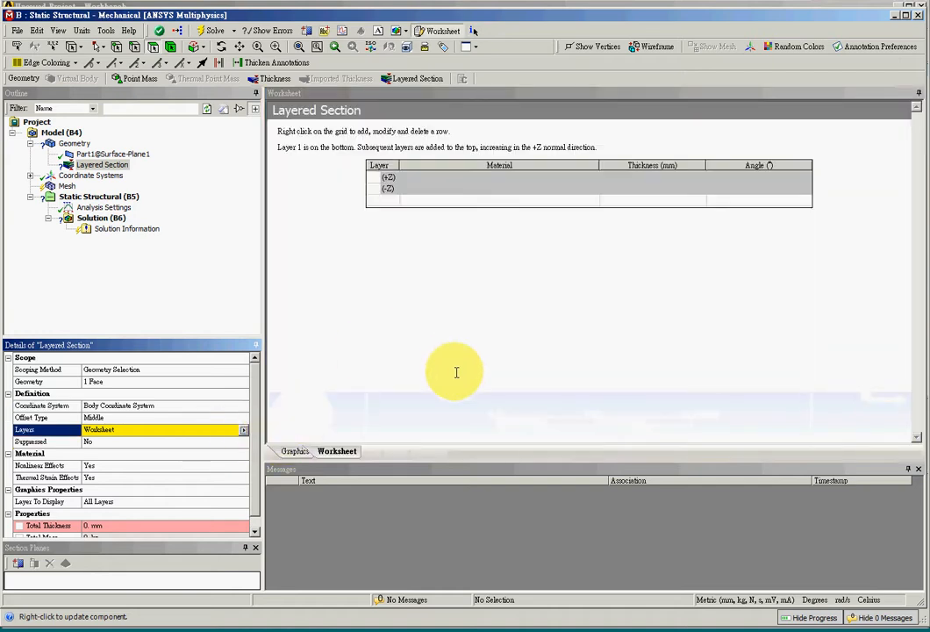
Step: Add four layers to the Layered Section's stack, each one on top of the previous
left_click(387, 178)
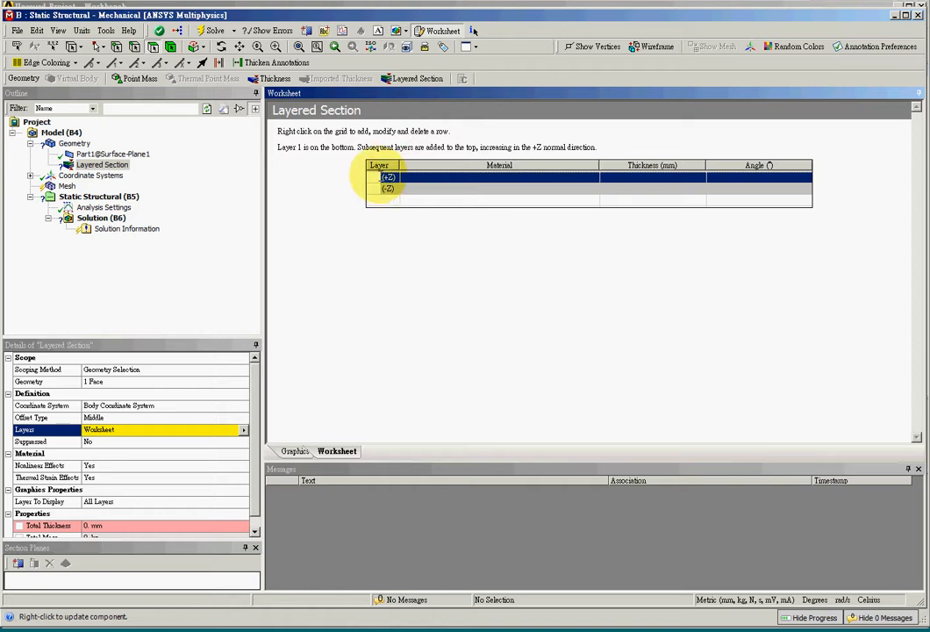
right_click(379, 177)
left_click(392, 185)
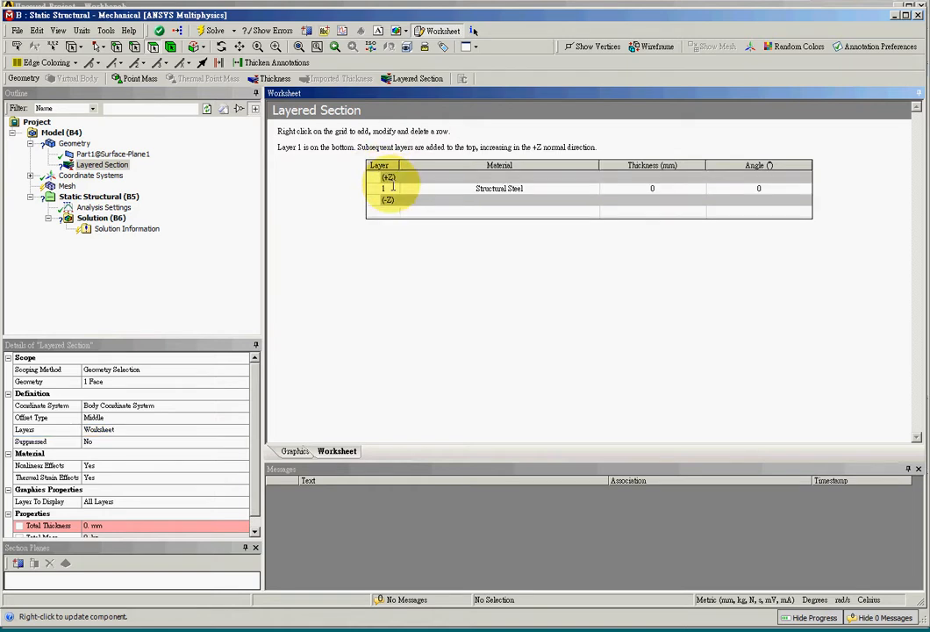
left_click(387, 178)
right_click(386, 180)
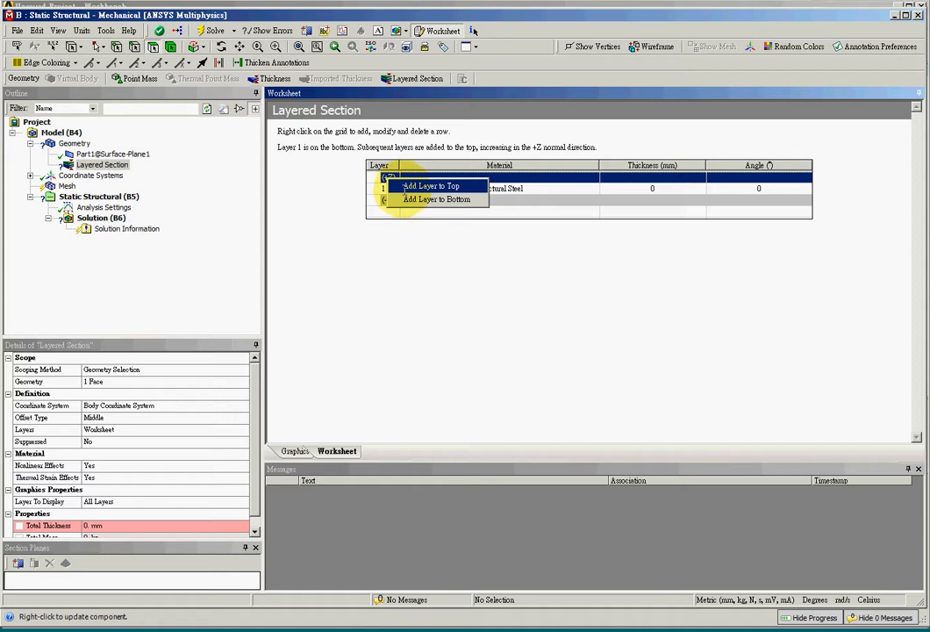
left_click(397, 185)
right_click(387, 178)
left_click(397, 185)
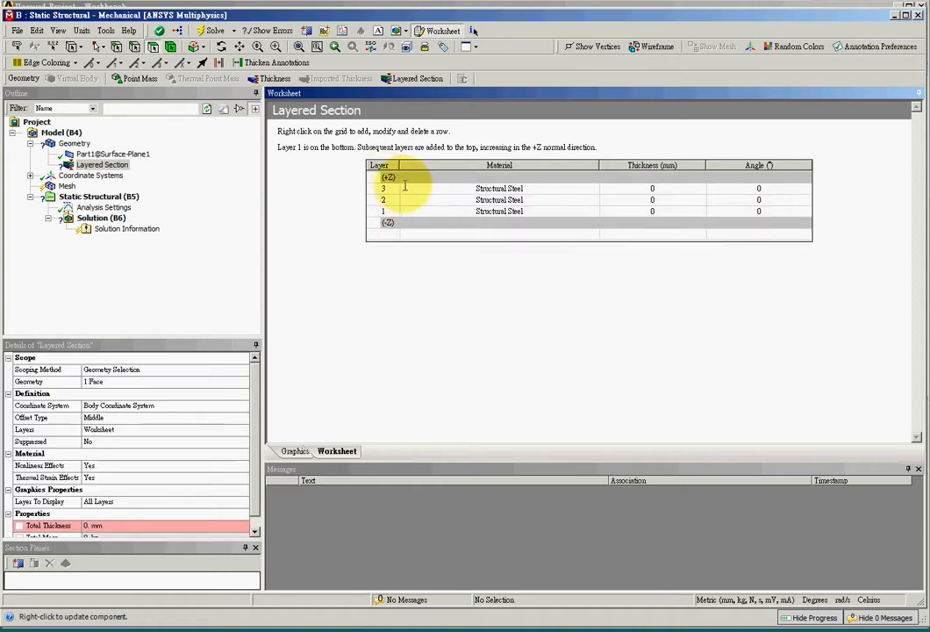
right_click(386, 180)
left_click(409, 183)
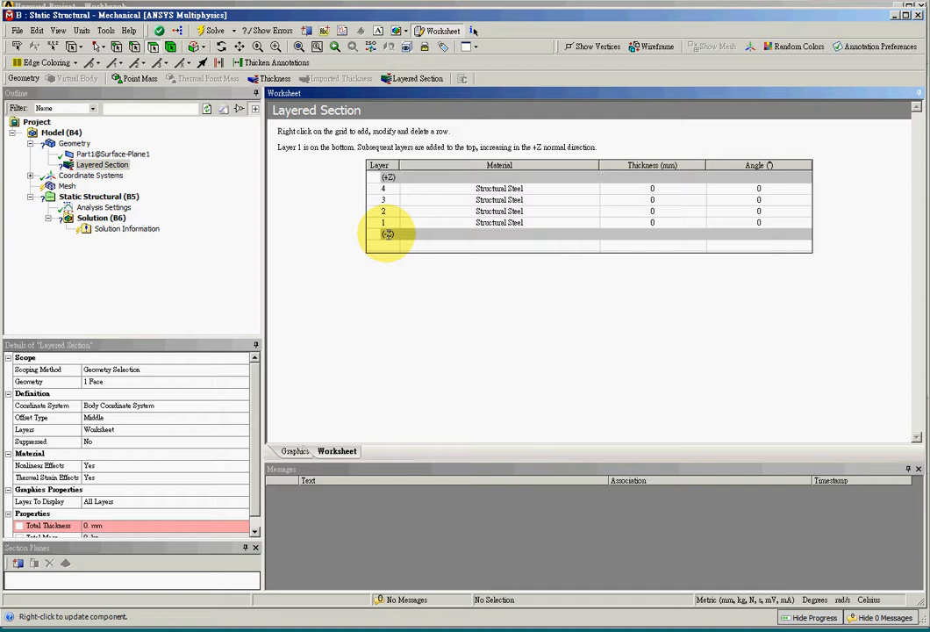
Step: Add four more layers to the Layered Section so the stack has eight layers
right_click(387, 233)
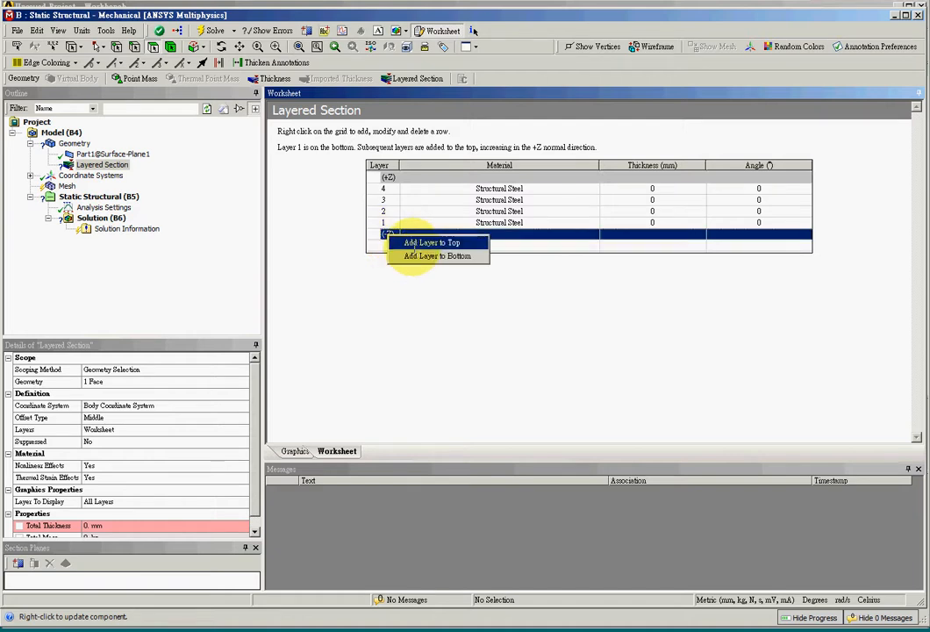
left_click(414, 243)
right_click(387, 246)
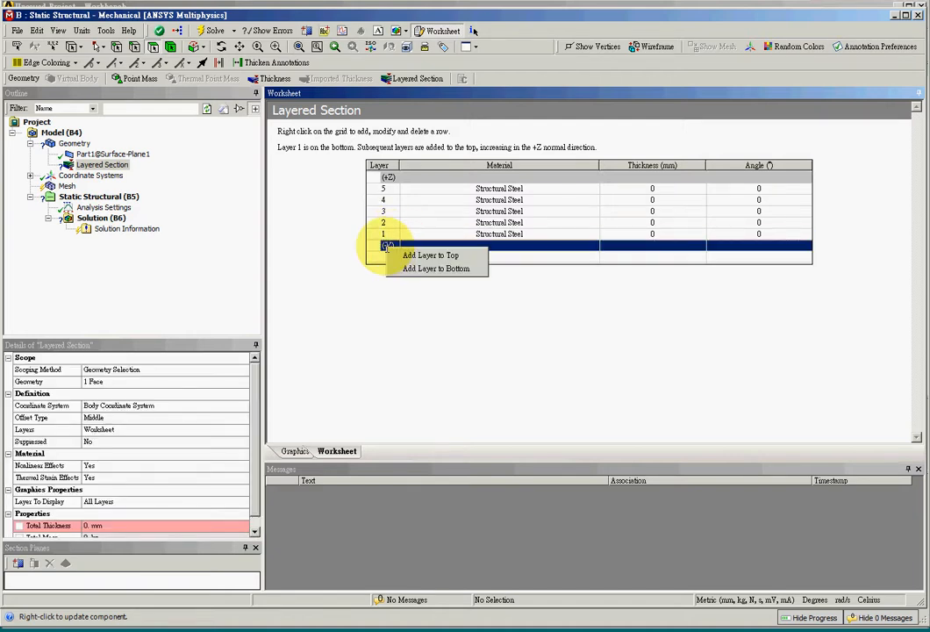
left_click(400, 256)
right_click(387, 256)
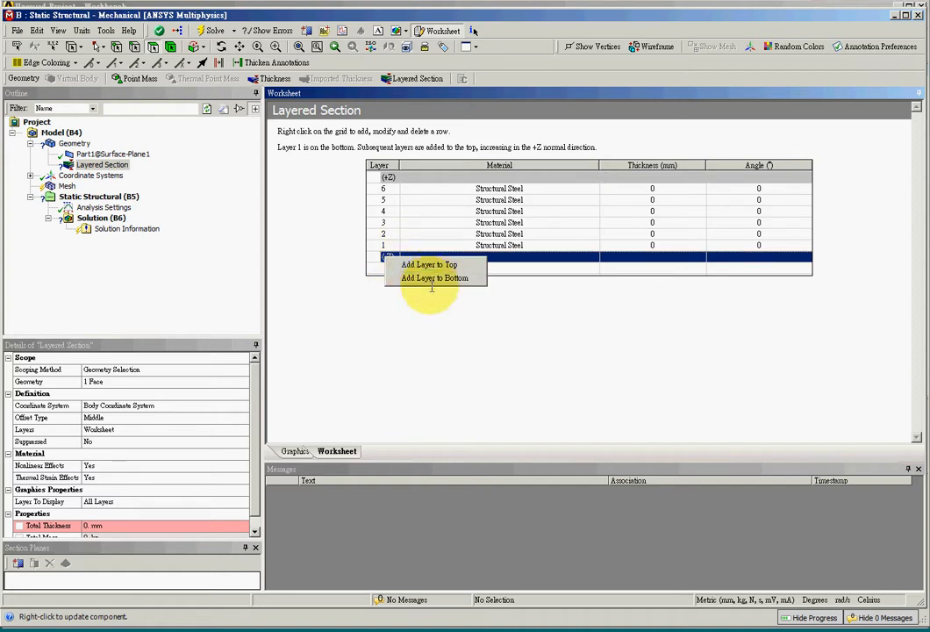
left_click(411, 266)
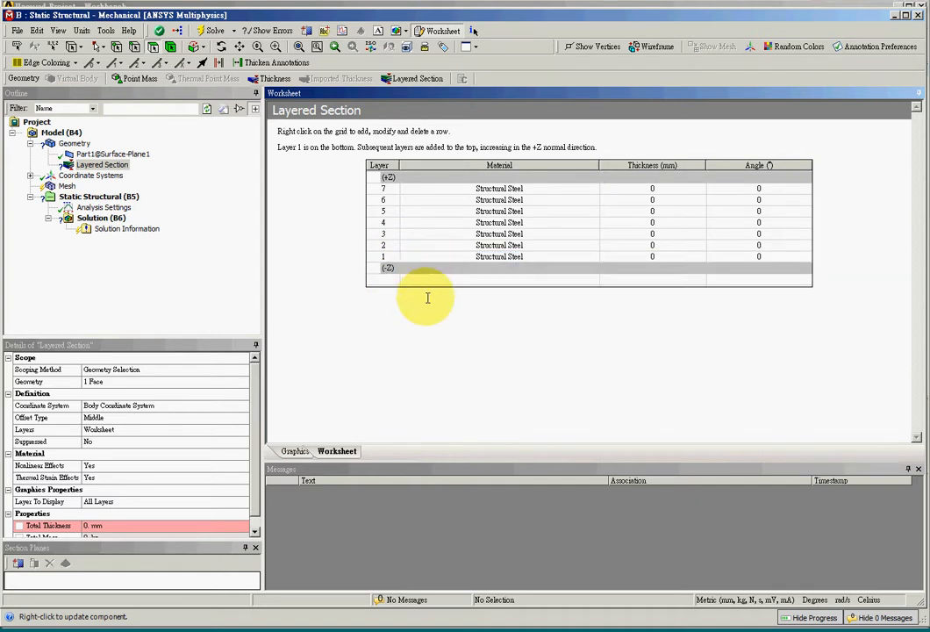
right_click(388, 267)
left_click(444, 288)
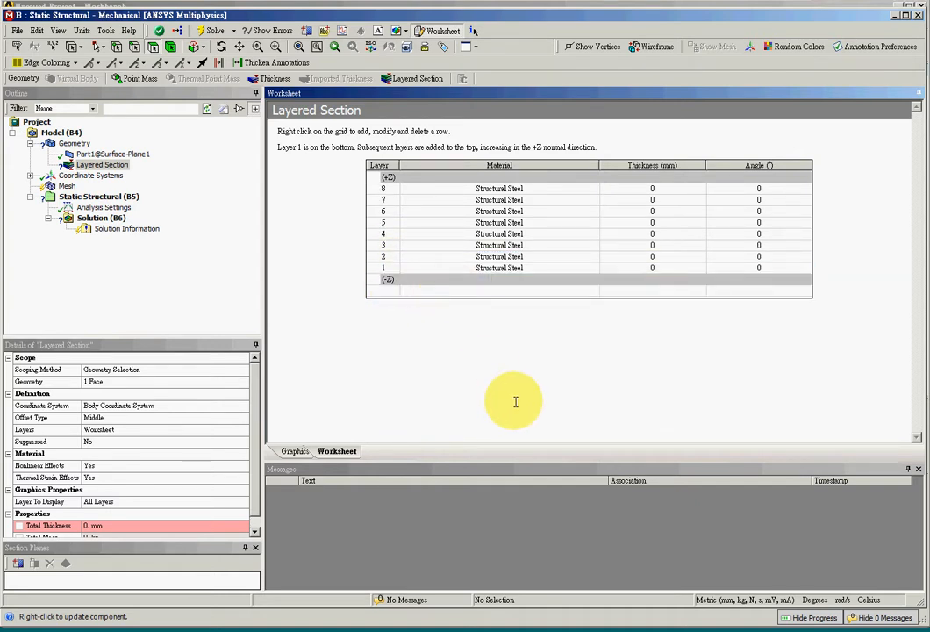
Step: Assign the T300 material to layers 8 and 7 of the Layered Section
left_click(508, 188)
left_click(593, 189)
left_click(579, 202)
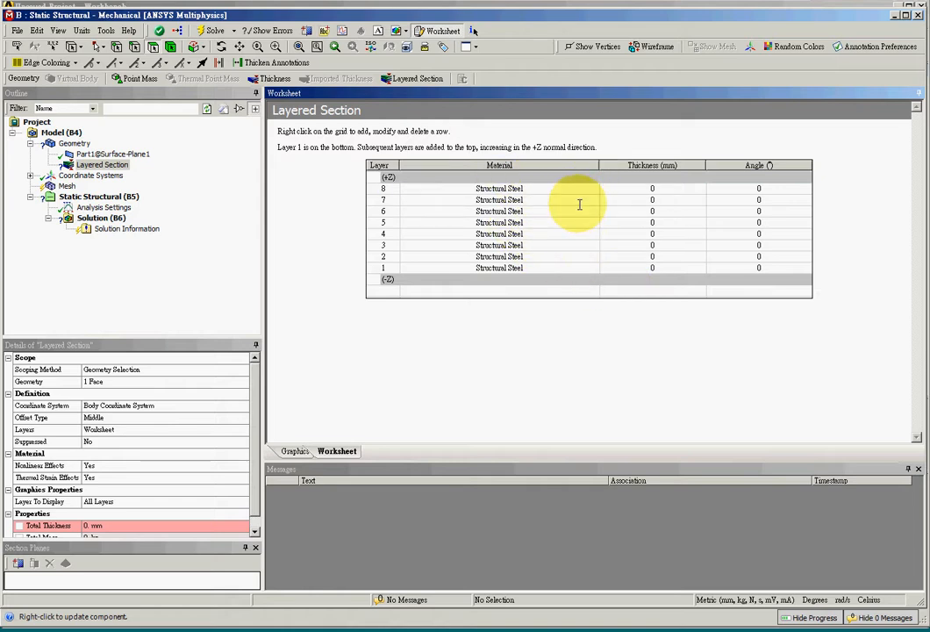
left_click(590, 191)
left_click(592, 190)
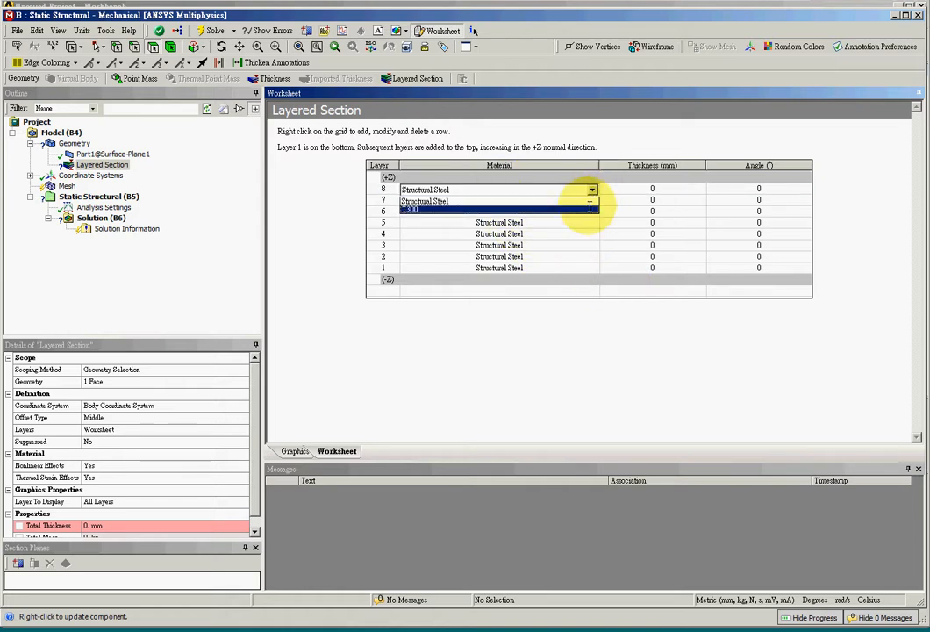
left_click(590, 208)
left_click(584, 200)
left_click(592, 201)
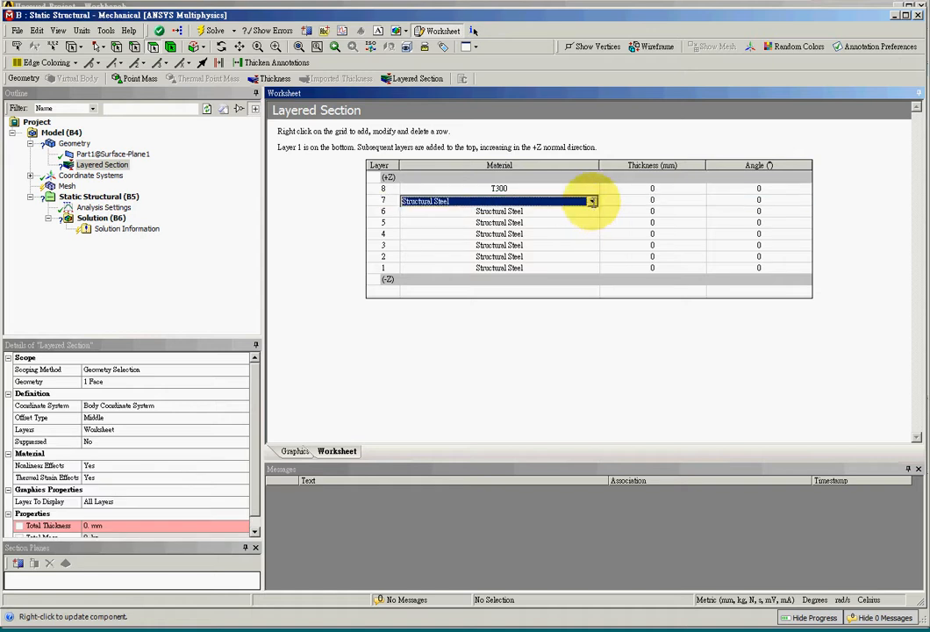
left_click(592, 201)
left_click(591, 220)
Step: Assign the T300 material to layers 6 and 5 of the Layered Section
left_click(581, 215)
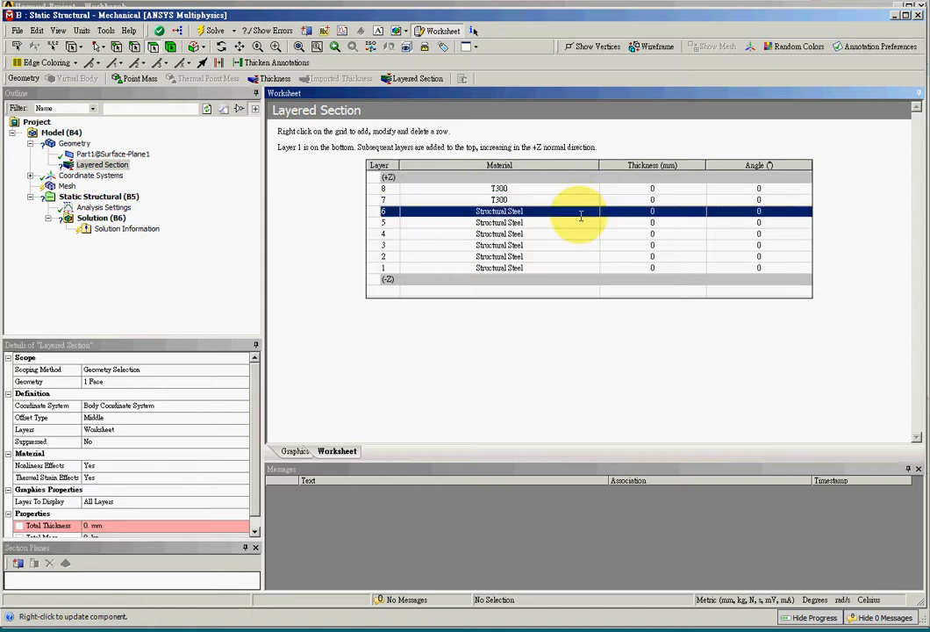
left_click(582, 215)
left_click(592, 216)
left_click(583, 232)
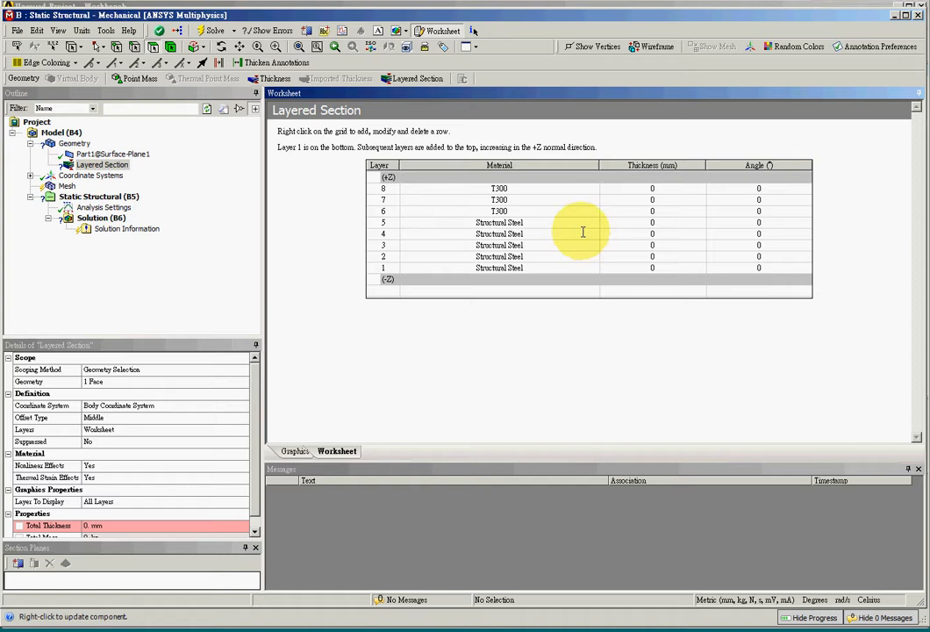
left_click(582, 223)
left_click(584, 224)
left_click(593, 224)
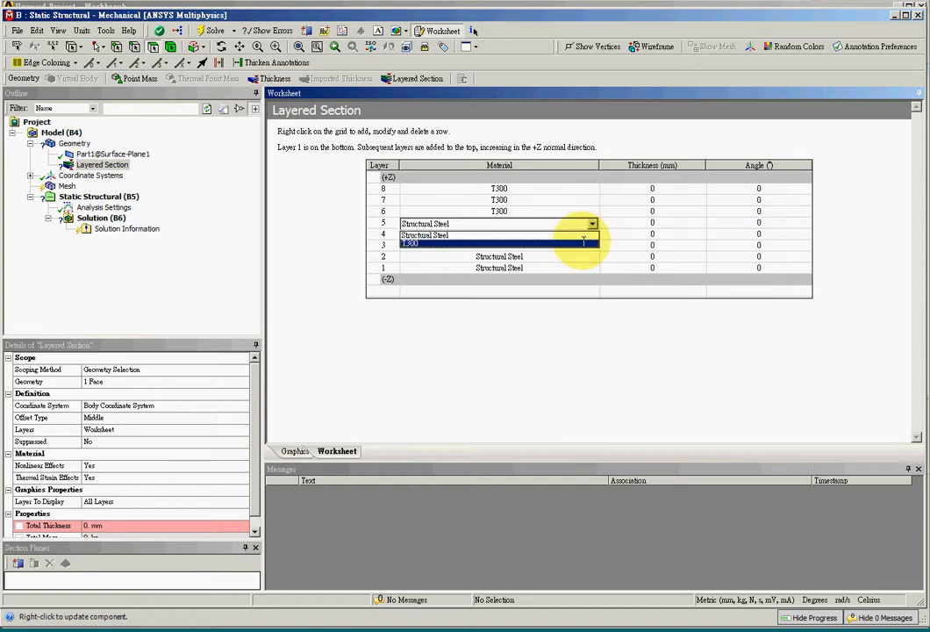
left_click(583, 243)
Step: Assign the T300 material to layers 4 and 3 of the Layered Section
left_click(581, 234)
left_click(582, 234)
left_click(592, 235)
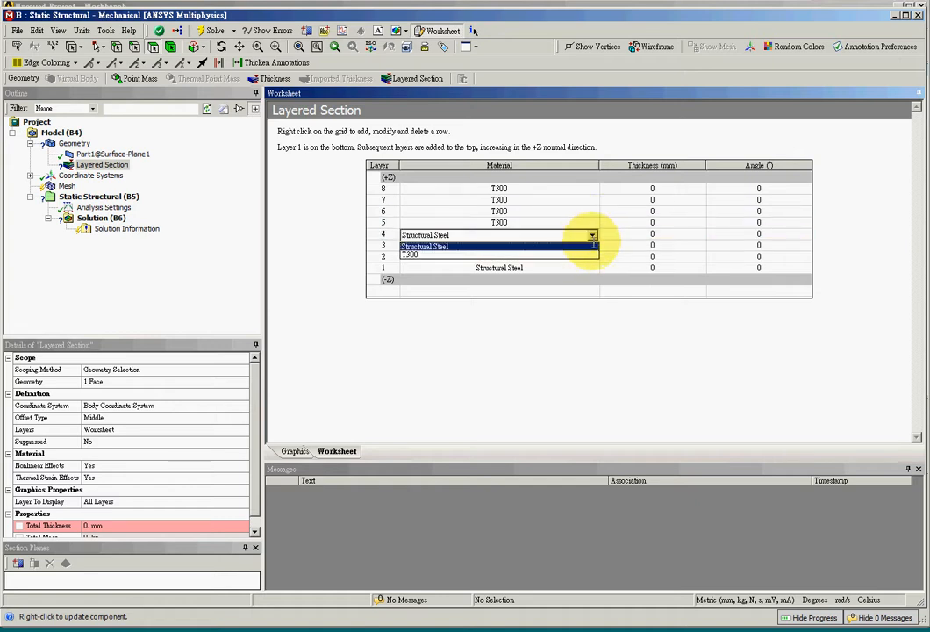
left_click(581, 254)
left_click(581, 246)
left_click(585, 246)
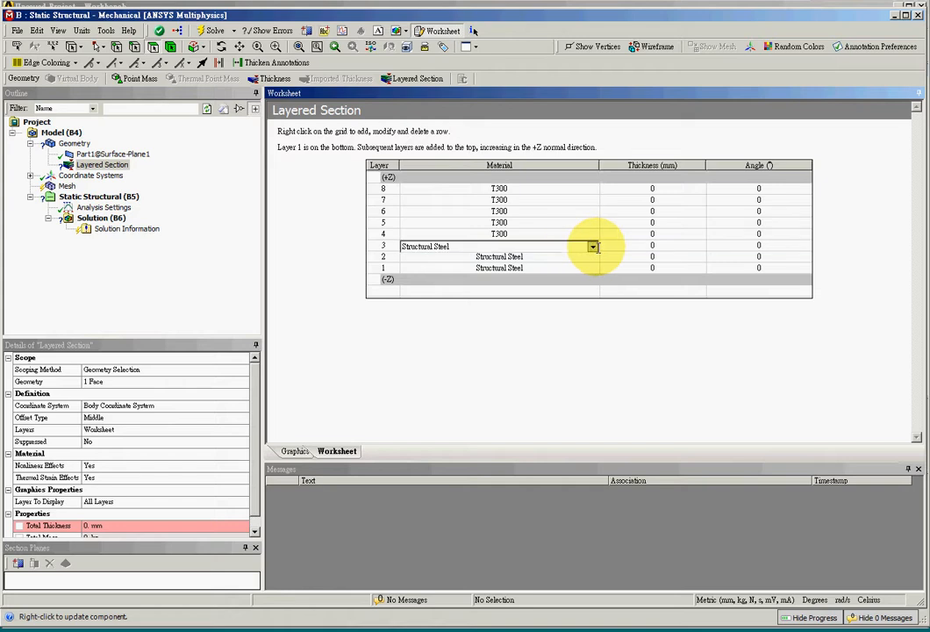
left_click(593, 247)
left_click(579, 268)
Step: Assign the T300 material to layers 2 and 1 of the Layered Section
left_click(581, 258)
left_click(584, 257)
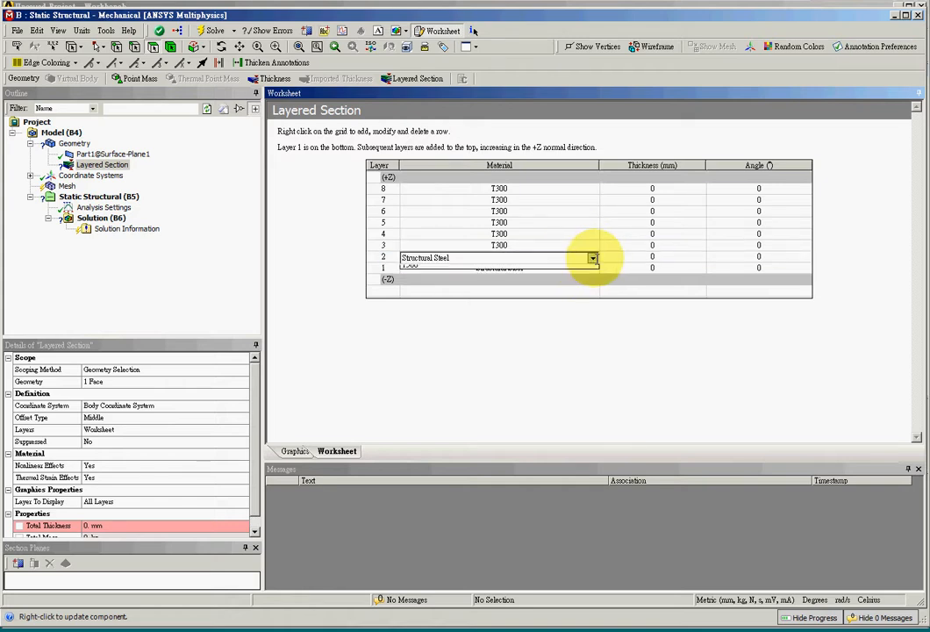
left_click(582, 275)
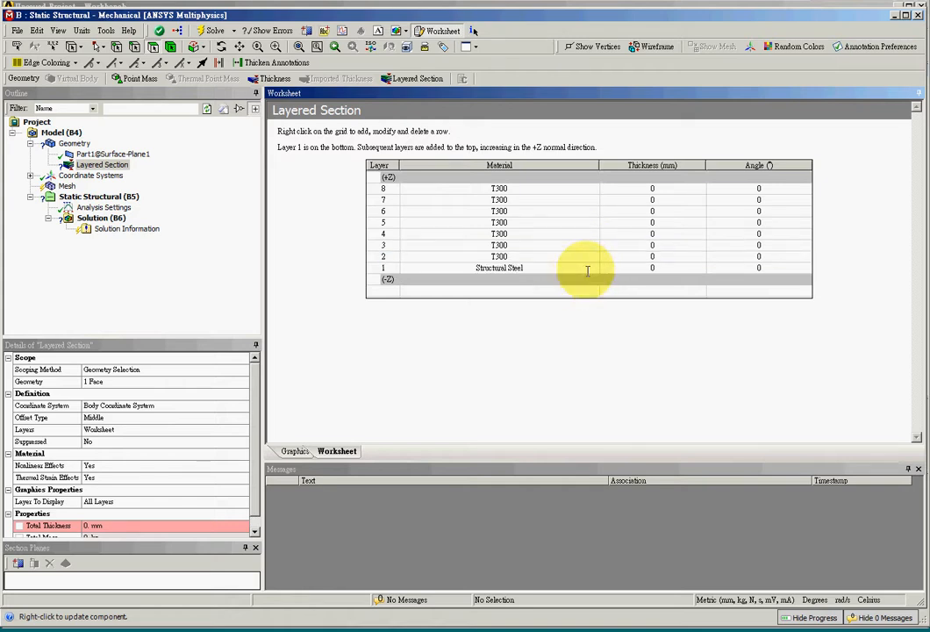
left_click(588, 270)
left_click(592, 270)
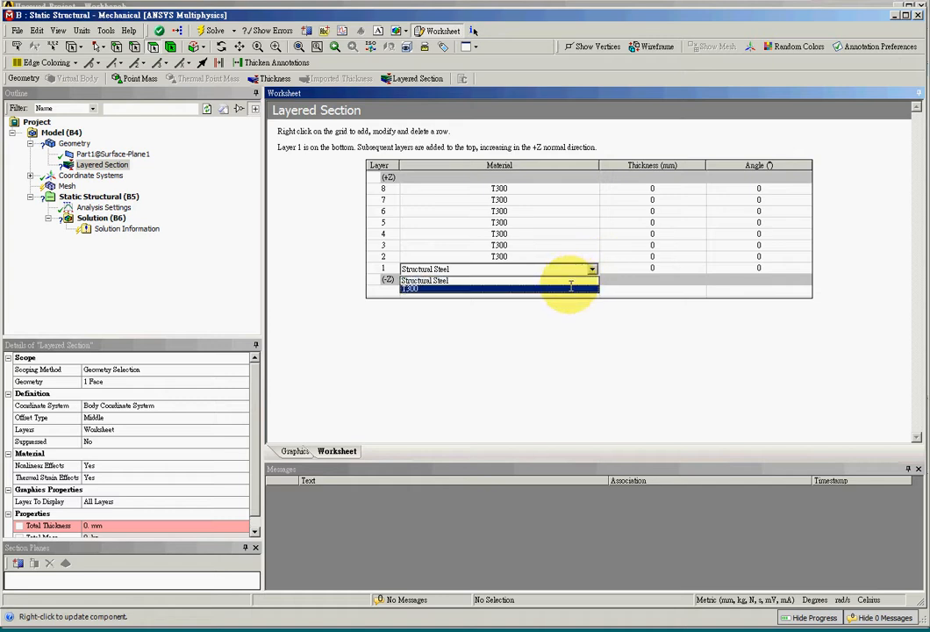
left_click(564, 288)
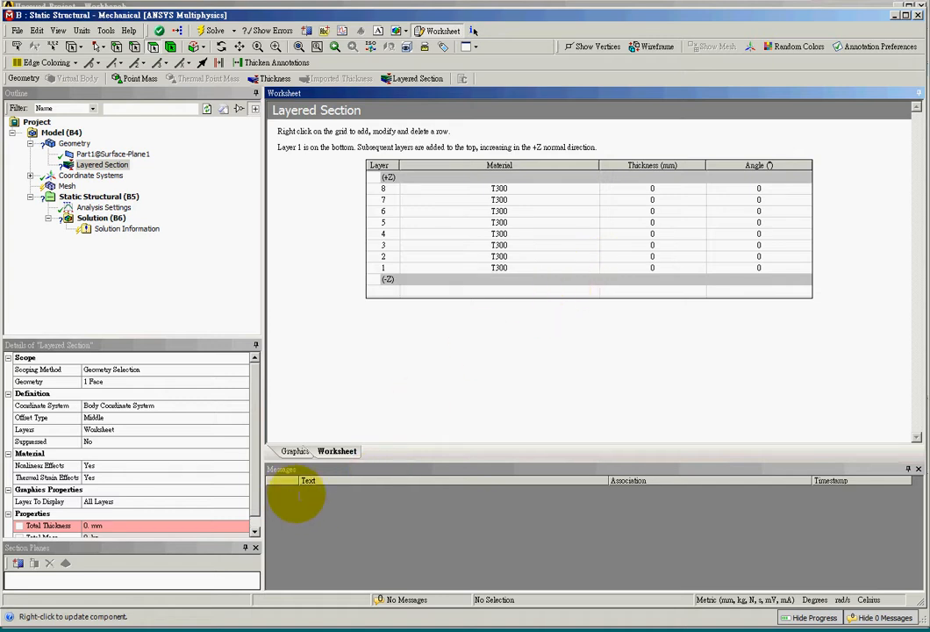
Step: Set the thickness of layers 8, 7, 6 and 5 to 0.1 mm each
left_click(663, 190)
left_click(664, 190)
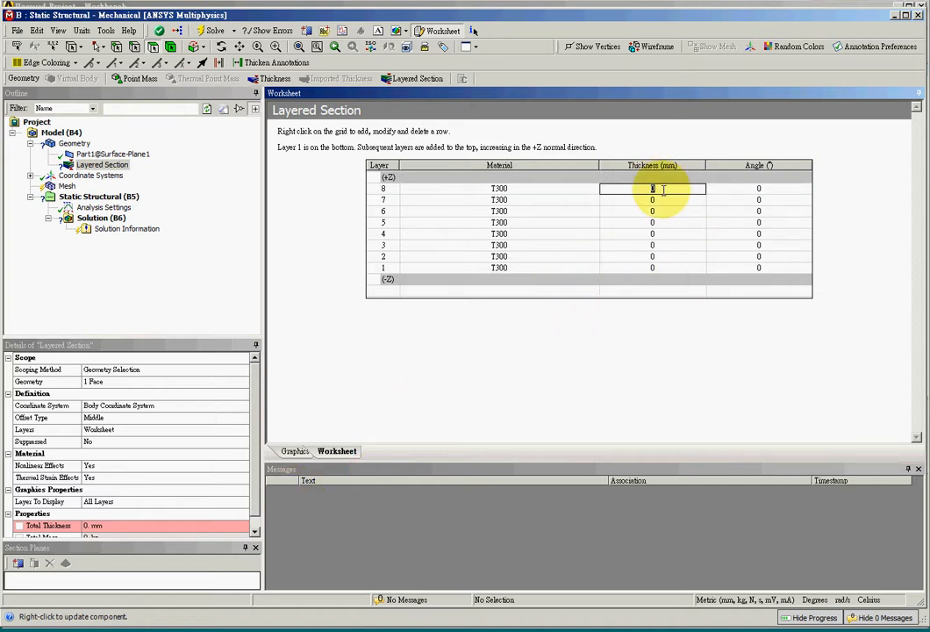
type(".1")
left_click_drag(655, 188, 647, 195)
key("ctrl+c")
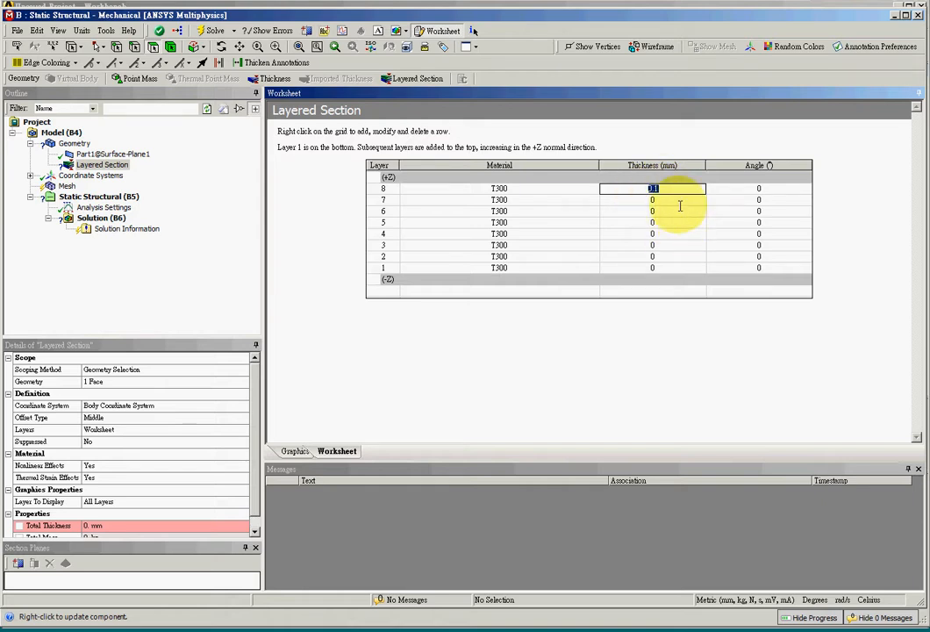
left_click(672, 202)
key("ctrl+v")
left_click(672, 212)
left_click(670, 222)
key("ctrl+v")
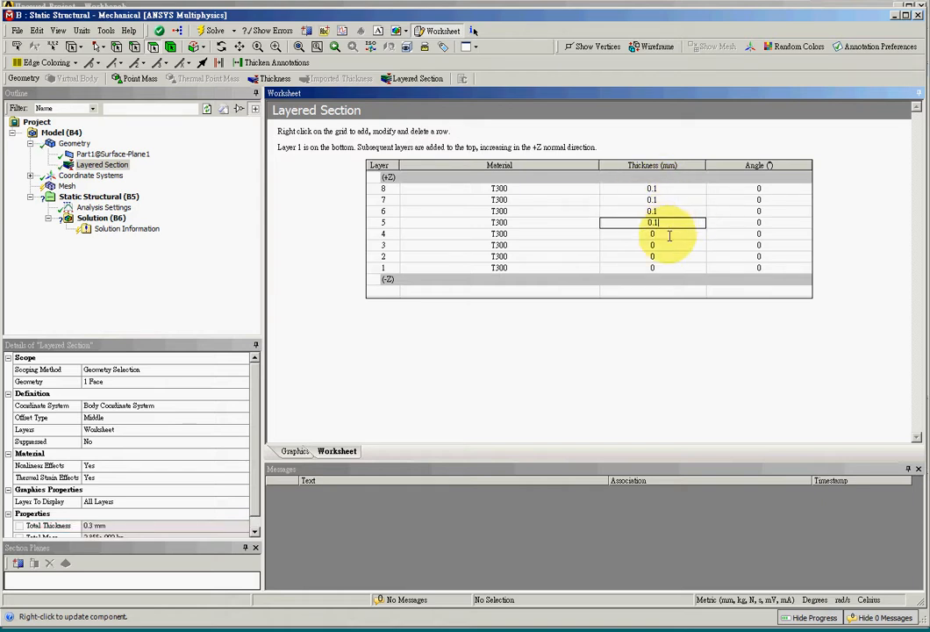
Step: Set the thickness of layers 4, 3, 2 and 1 to 0.1 mm each
left_click(670, 233)
key("ctrl+v")
left_click(671, 245)
key("ctrl+v")
left_click(669, 256)
key("ctrl+v")
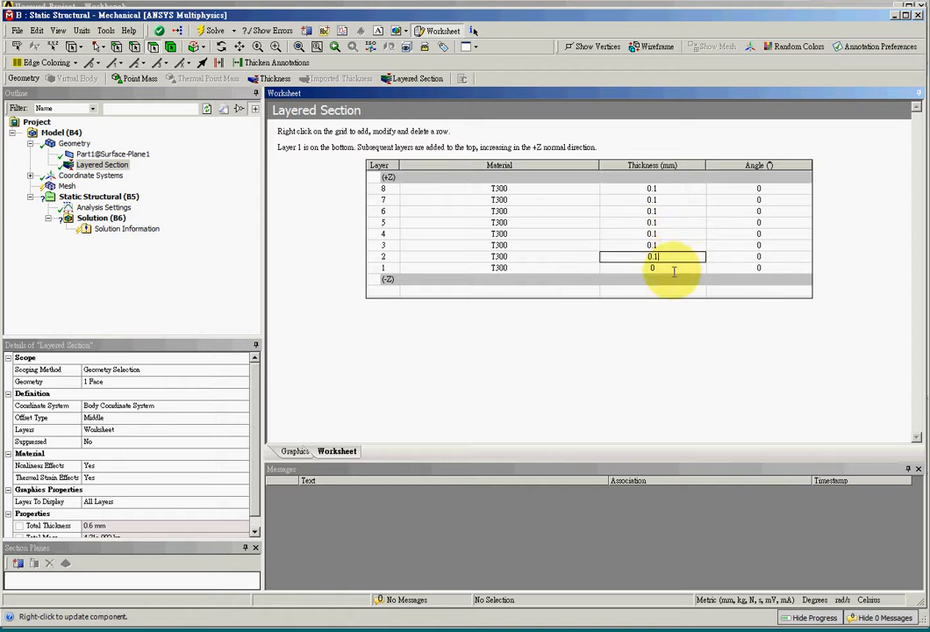
left_click(670, 267)
key("ctrl+v")
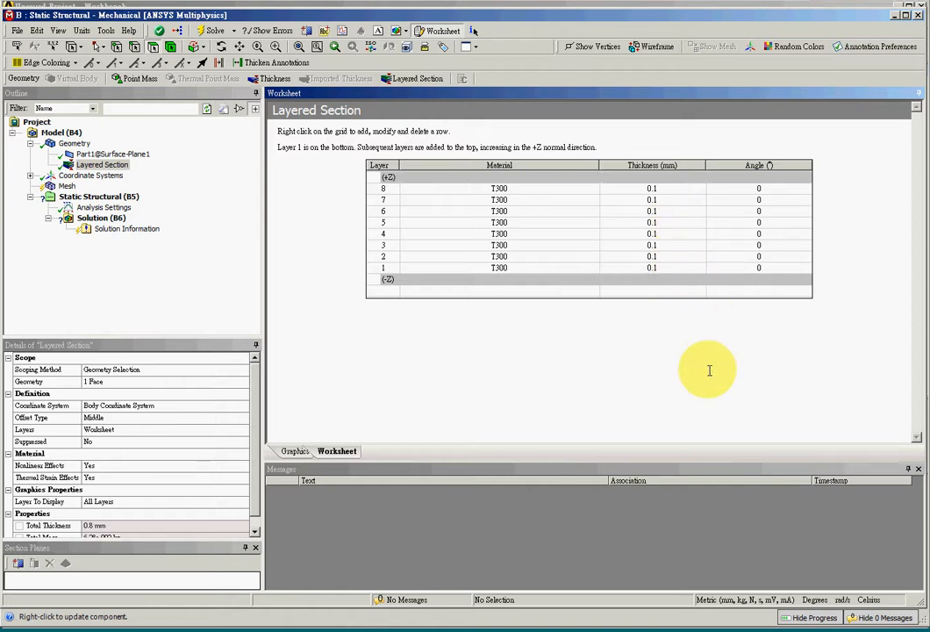
Step: Set the ply angle of layers 2 and 7 to 45°
left_click(761, 199)
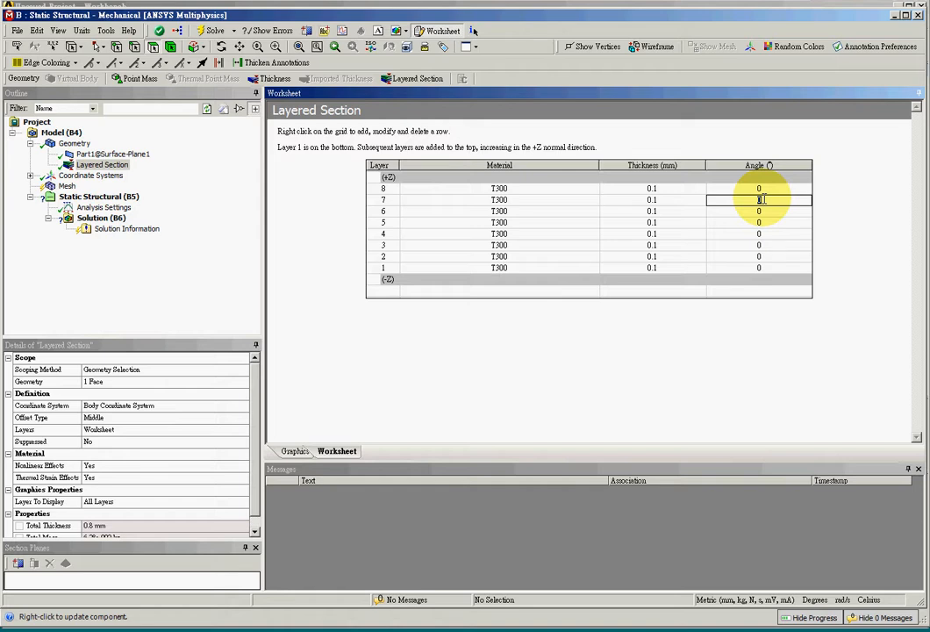
left_click(768, 257)
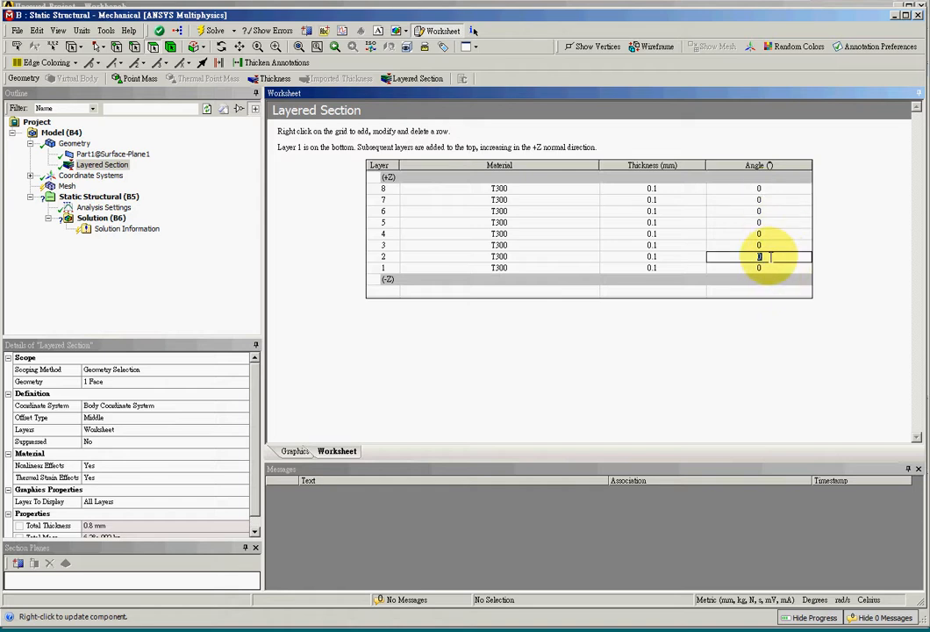
left_click_drag(776, 260, 749, 256)
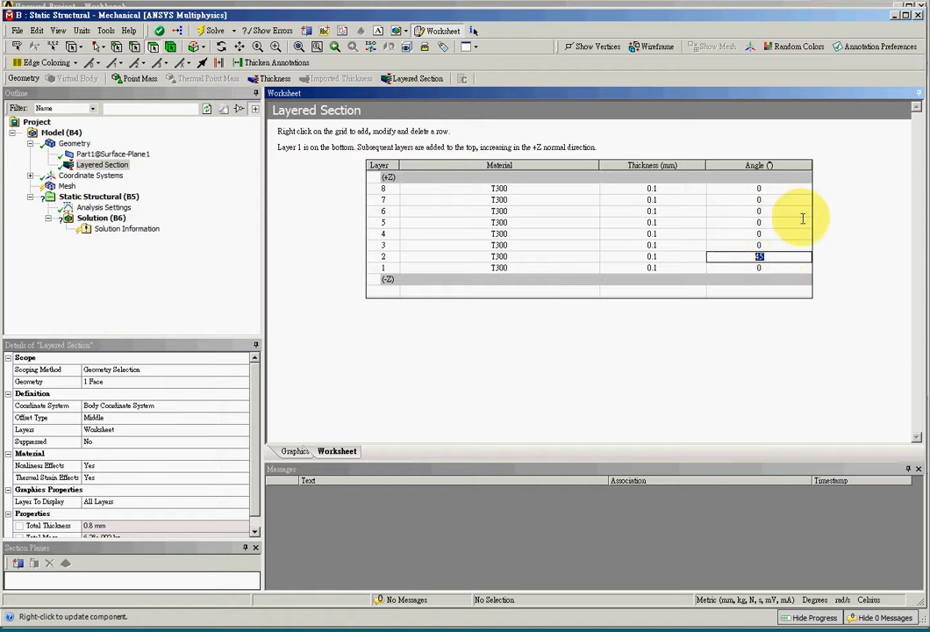
left_click(783, 200)
type("45")
Step: Set the ply angle of layers 6 and 3 to -45°
left_click(765, 212)
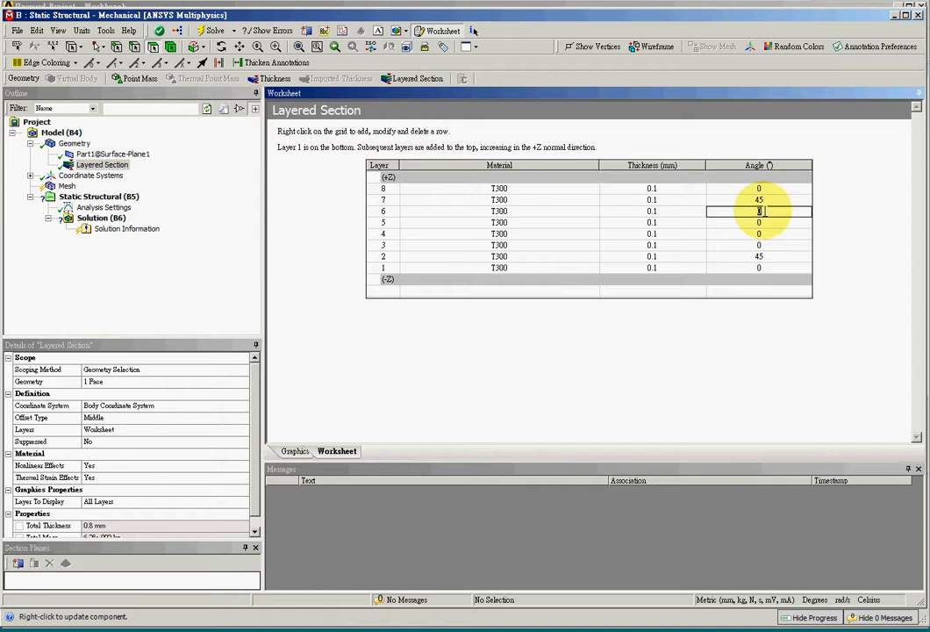
type("-45")
left_click_drag(765, 211, 757, 212)
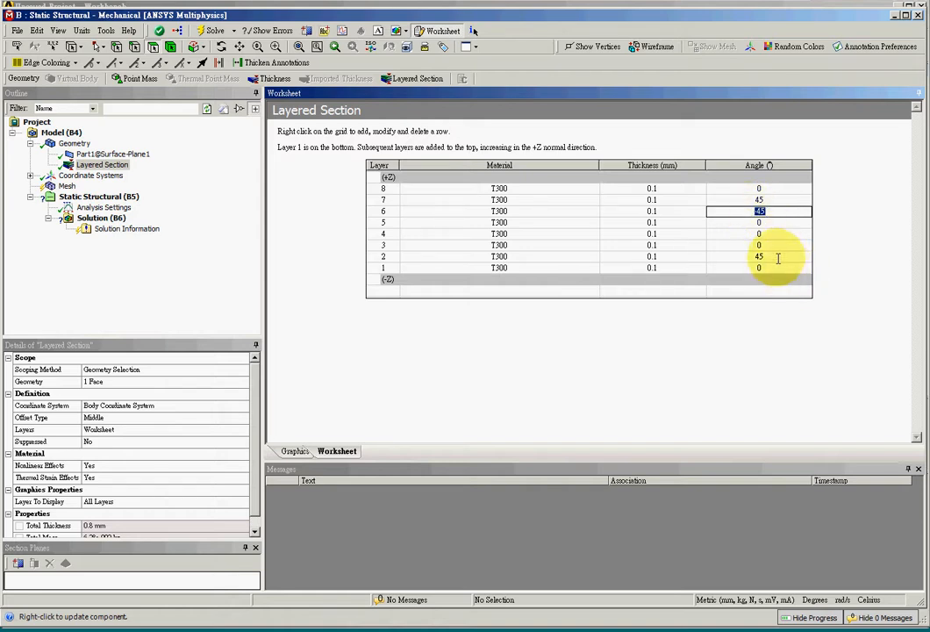
left_click(763, 245)
key("ctrl+v")
Step: Set the ply angle of layers 4 and 5 to 90°
left_click(761, 233)
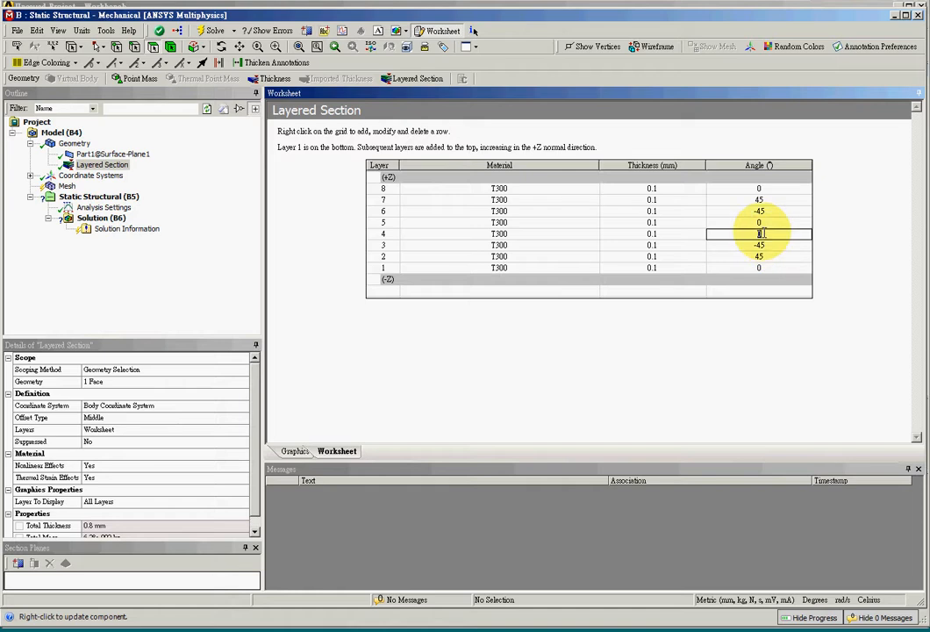
type("90")
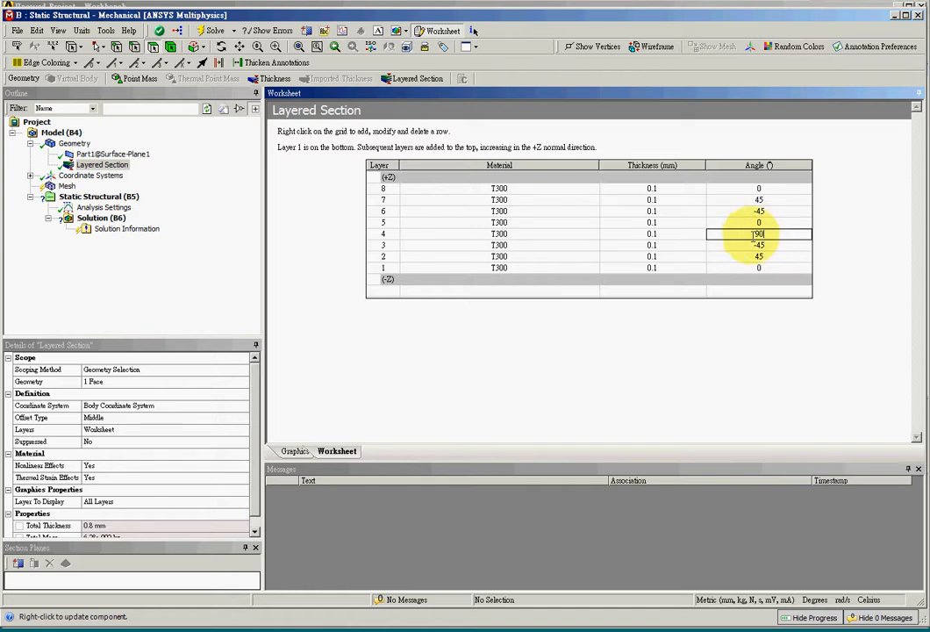
left_click(760, 223)
type("90")
left_click(823, 406)
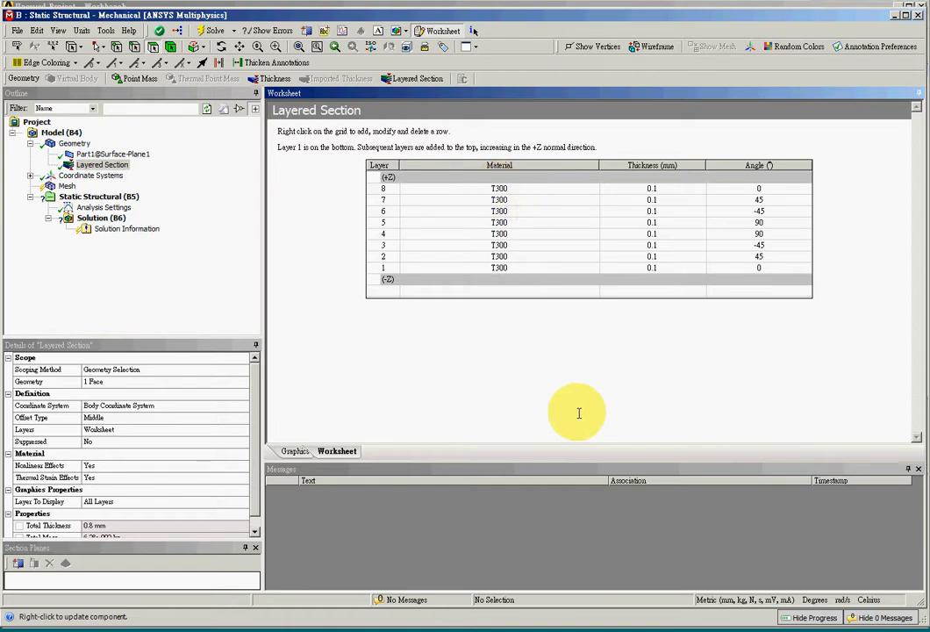
Step: Reapply the square surface's face as the geometry scope of the Layered Section
left_click(73, 143)
right_click(76, 143)
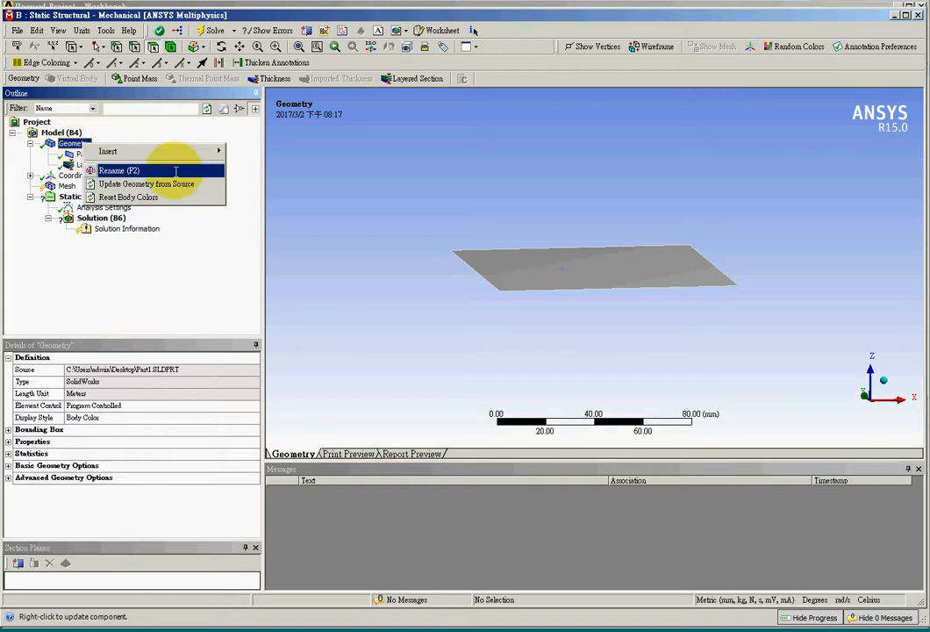
mouse_move(172, 151)
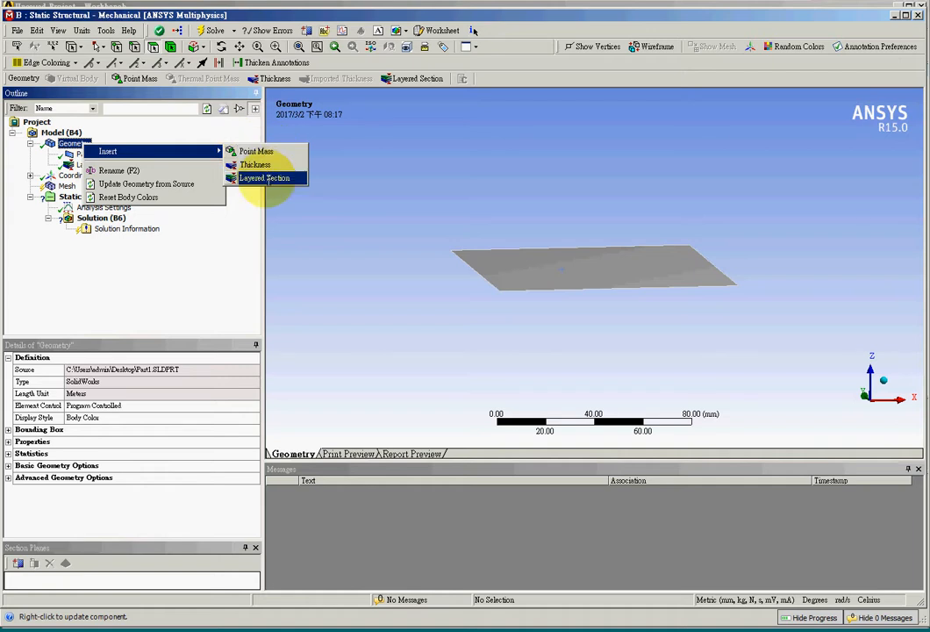
left_click(265, 178)
left_click(104, 164)
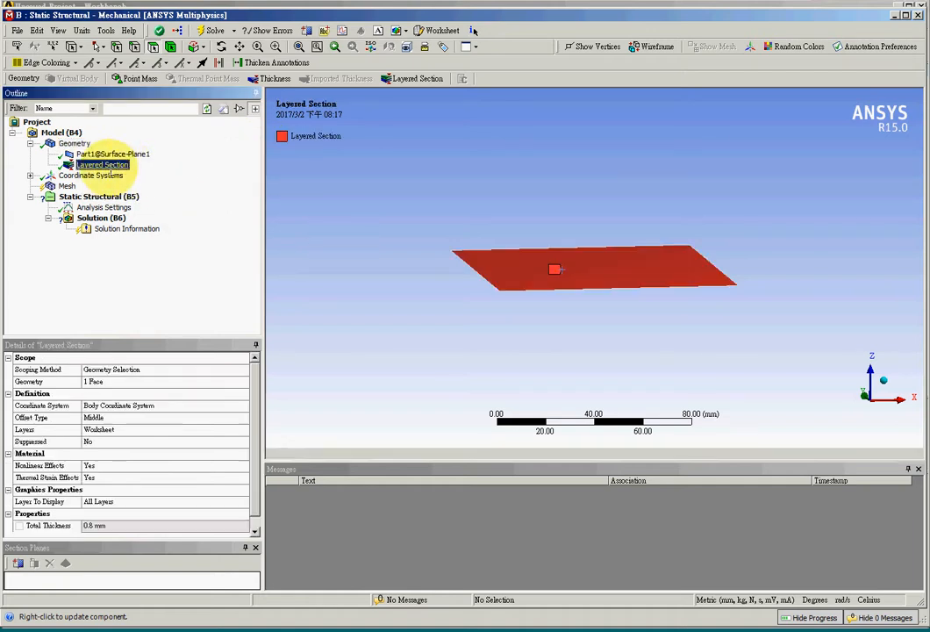
left_click(156, 382)
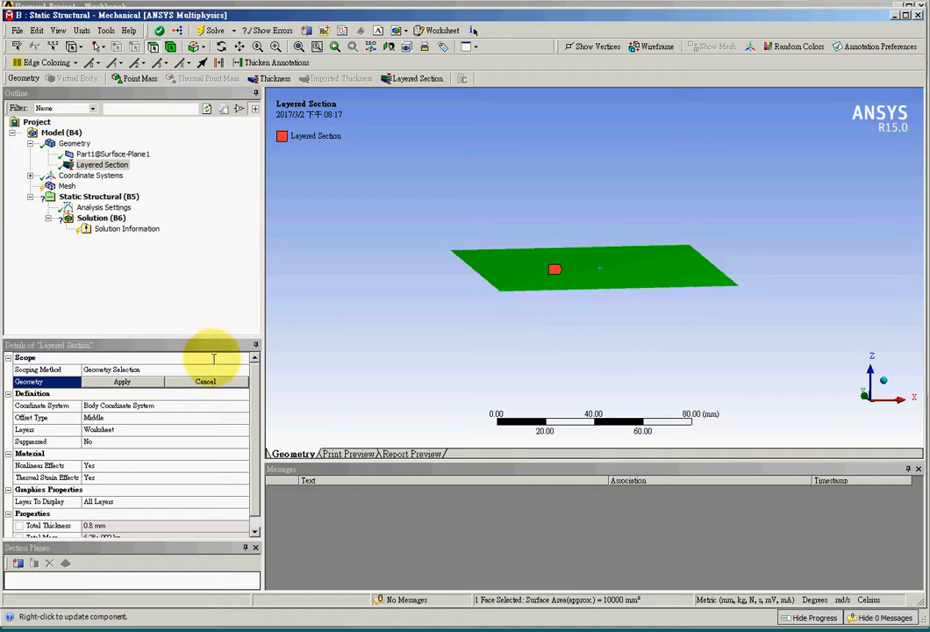
left_click(121, 381)
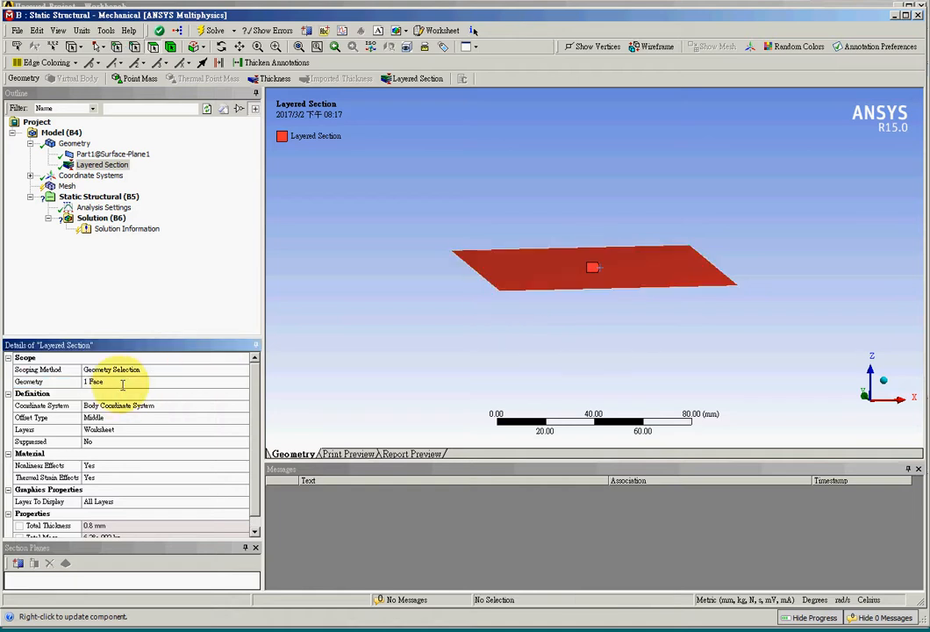
Step: Open the Layered Section's layer worksheet to review the materials, thicknesses and ply angles
left_click(207, 406)
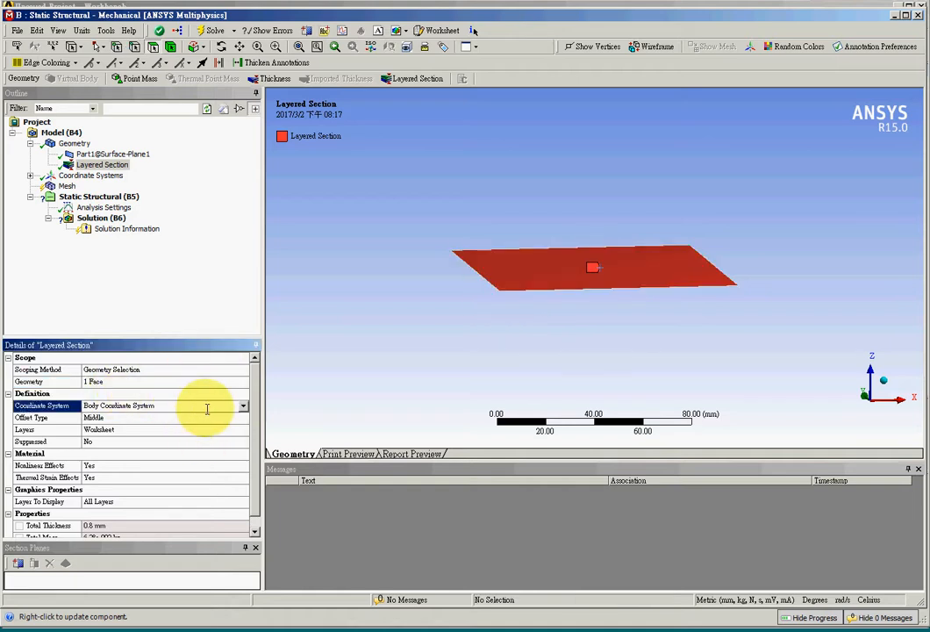
left_click(130, 429)
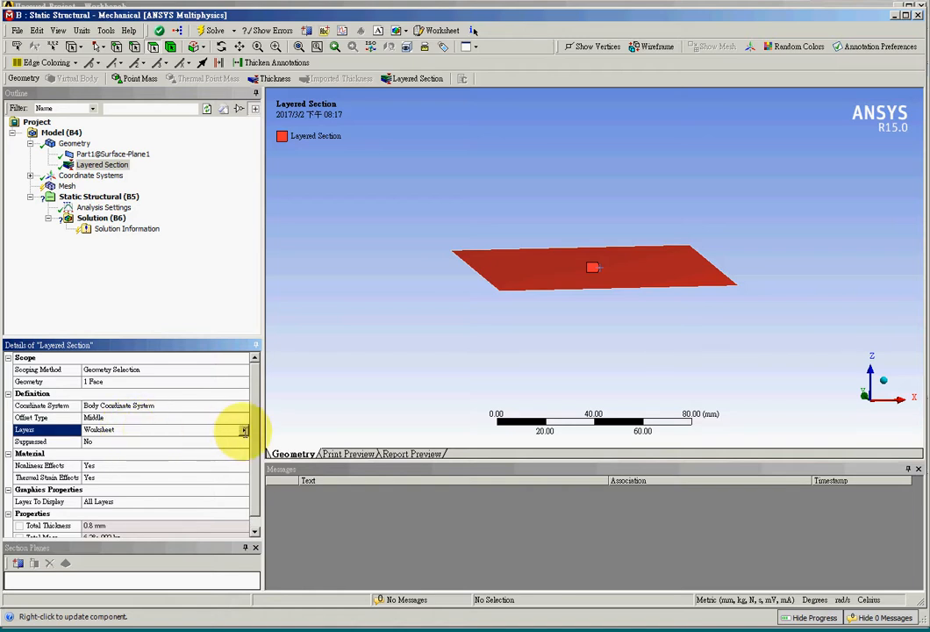
left_click(244, 430)
left_click(277, 441)
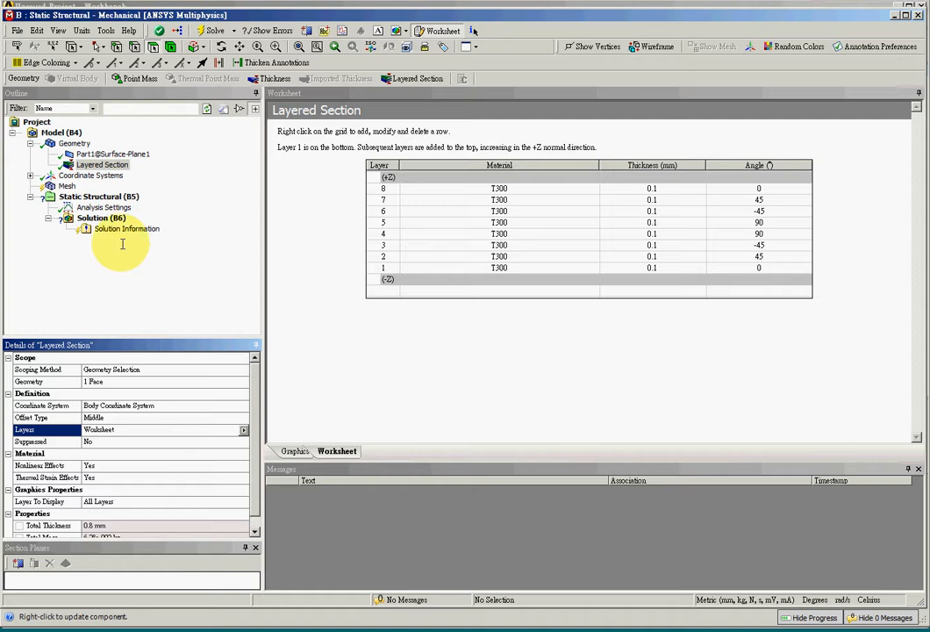
Step: Update the mesh of the square surface with the default mesh settings
left_click(66, 186)
right_click(68, 186)
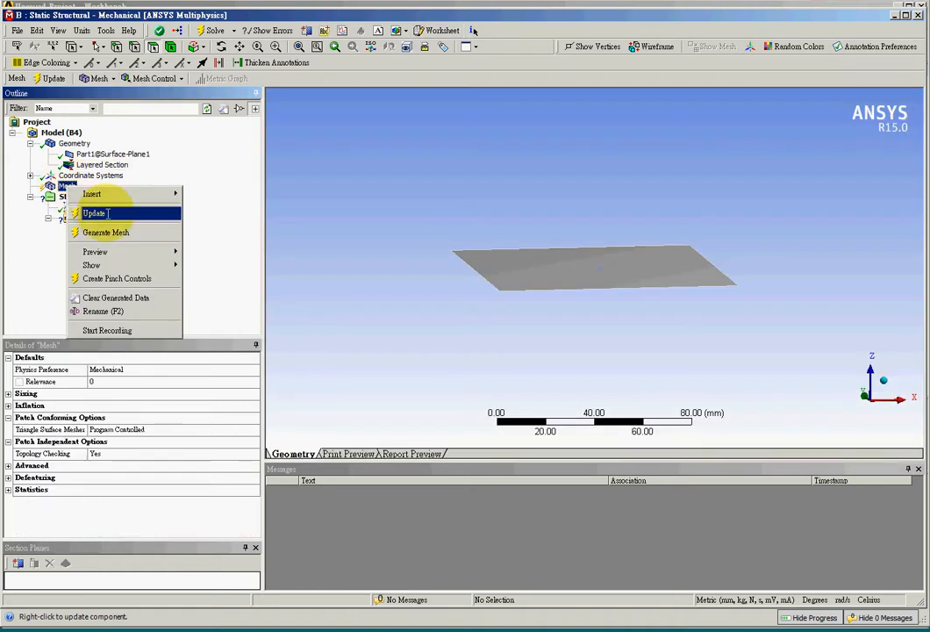
left_click(107, 213)
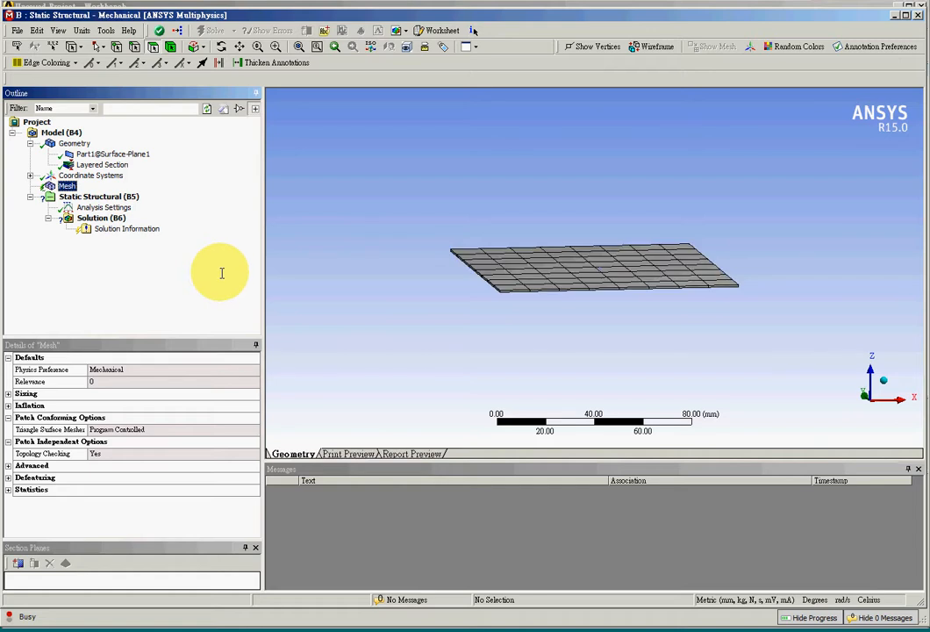
middle_click_drag(430, 322, 413, 385)
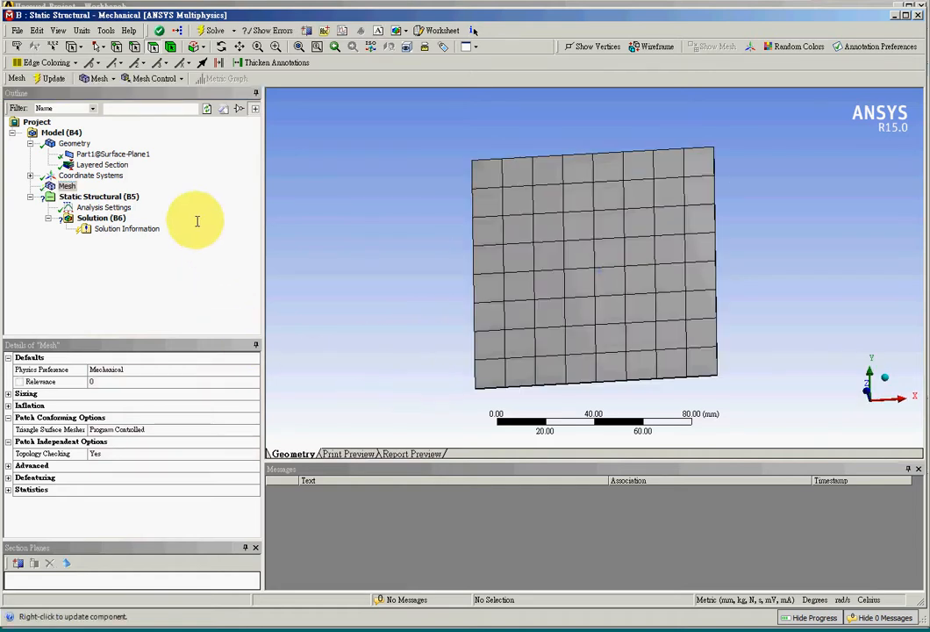
Step: Insert a Sizing control under Mesh and scope it to the square surface's face
right_click(80, 187)
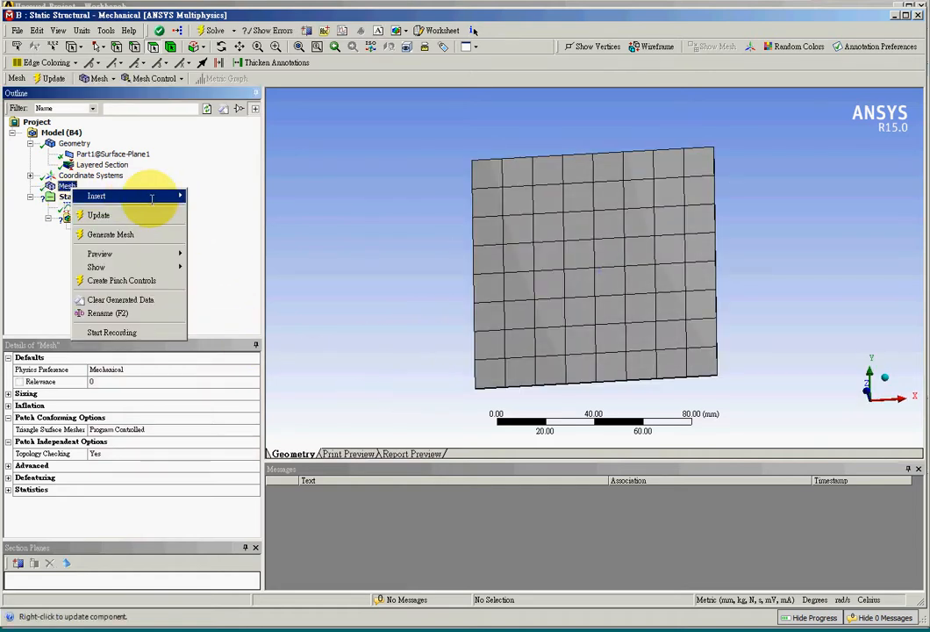
mouse_move(166, 195)
left_click(268, 212)
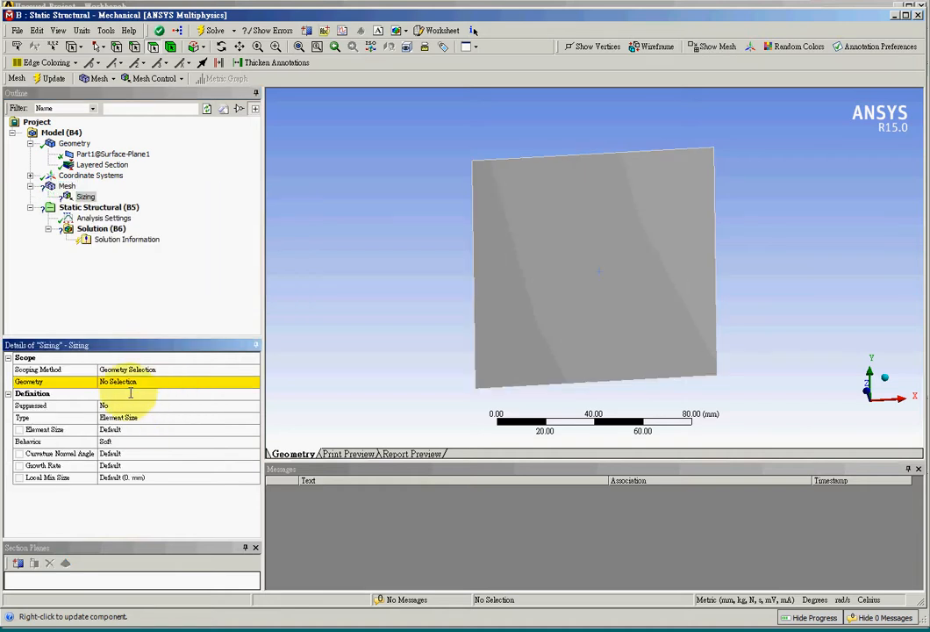
left_click(182, 381)
left_click(561, 317)
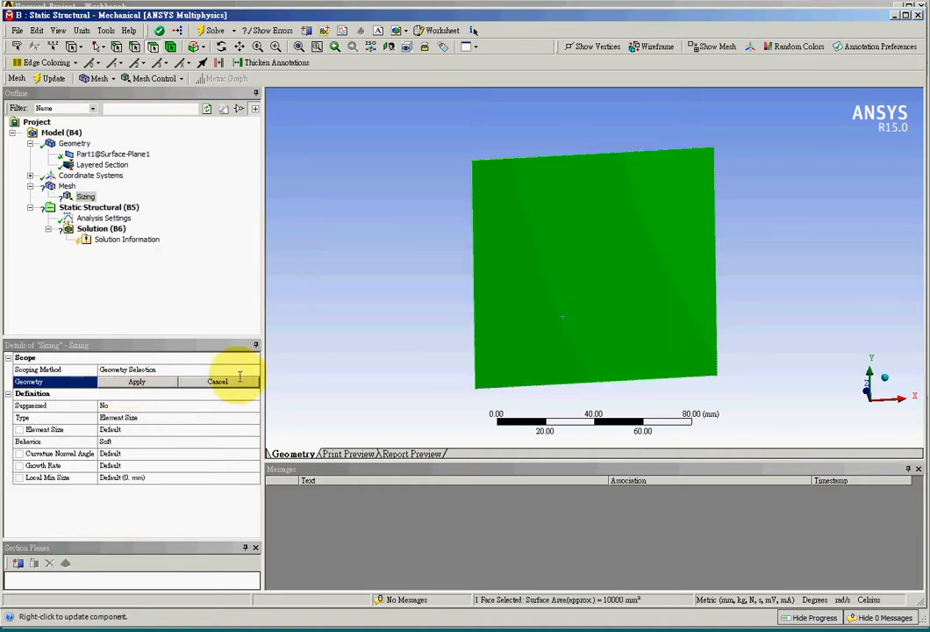
left_click(138, 381)
Step: Set the face sizing's element size to 10 mm and generate the mesh
left_click(155, 429)
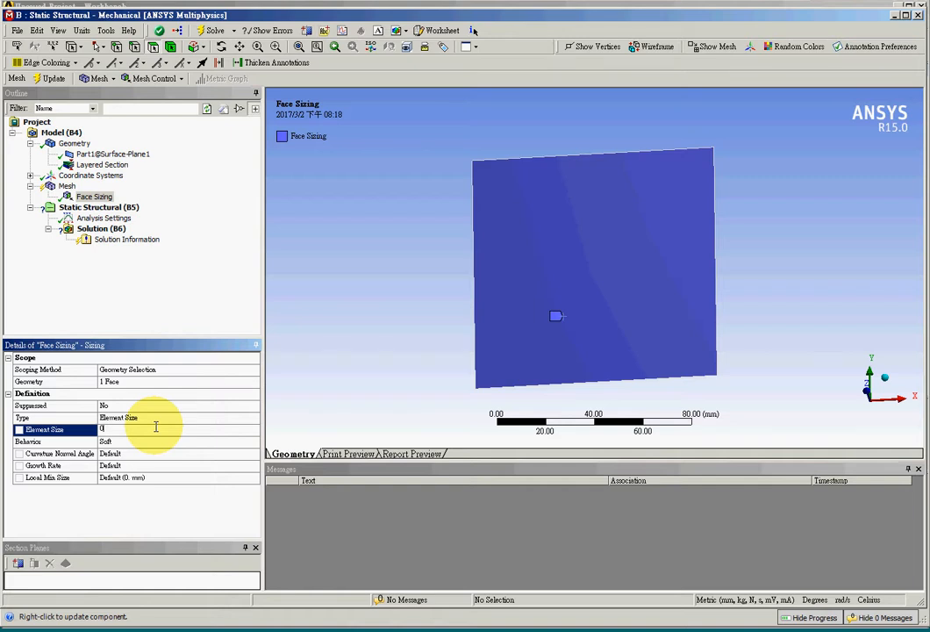
type("10")
key("Return")
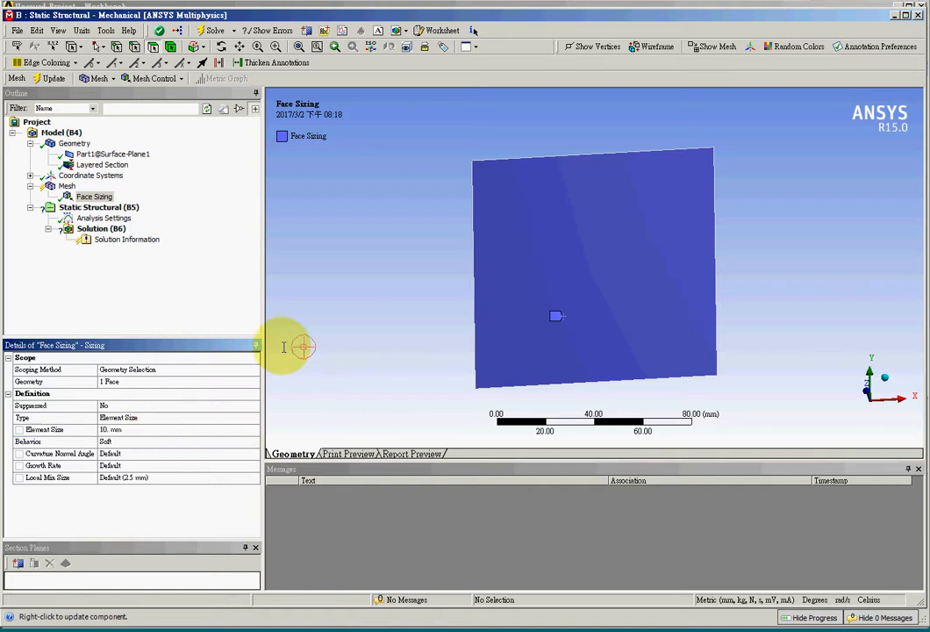
right_click(79, 186)
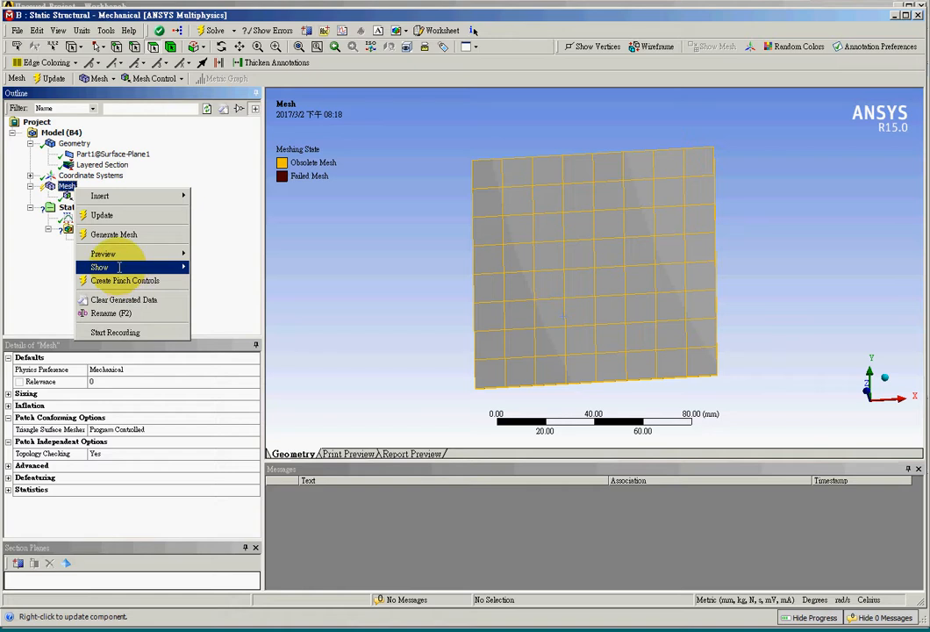
left_click(123, 226)
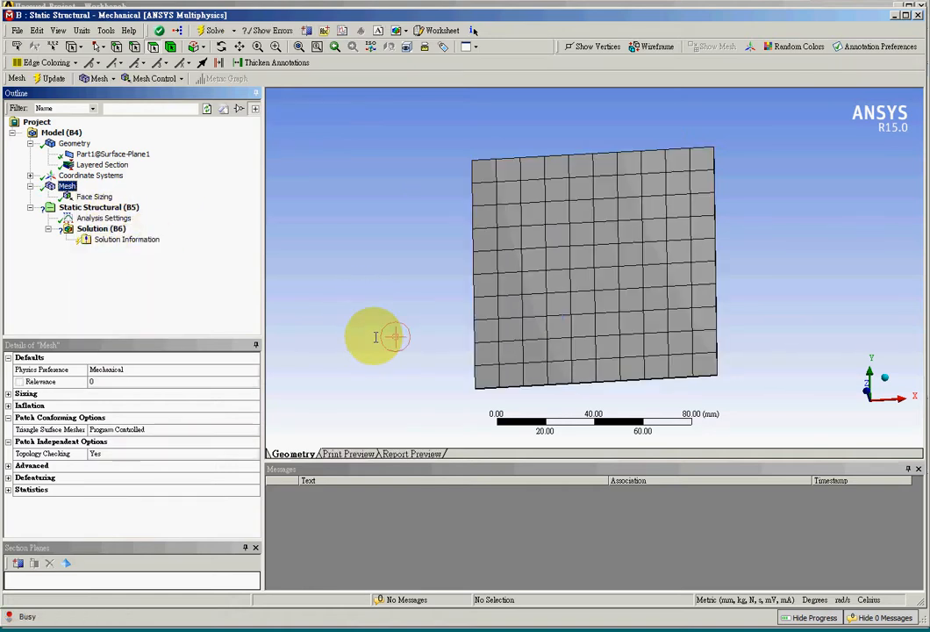
middle_click_drag(376, 337, 382, 318)
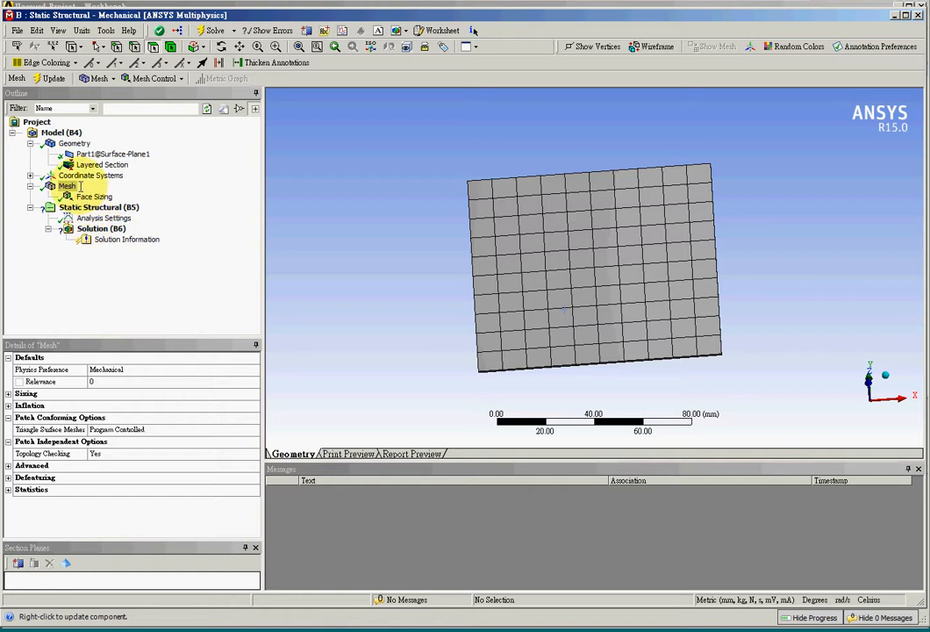
Step: Set the element size of the Face Sizing control to 2 mm
right_click(71, 186)
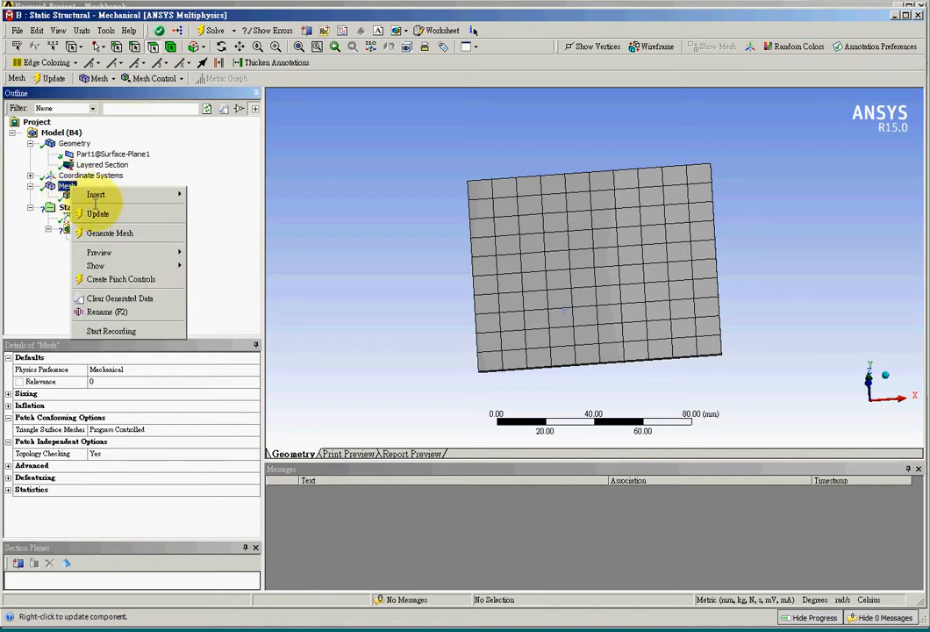
left_click(239, 195)
left_click(111, 195)
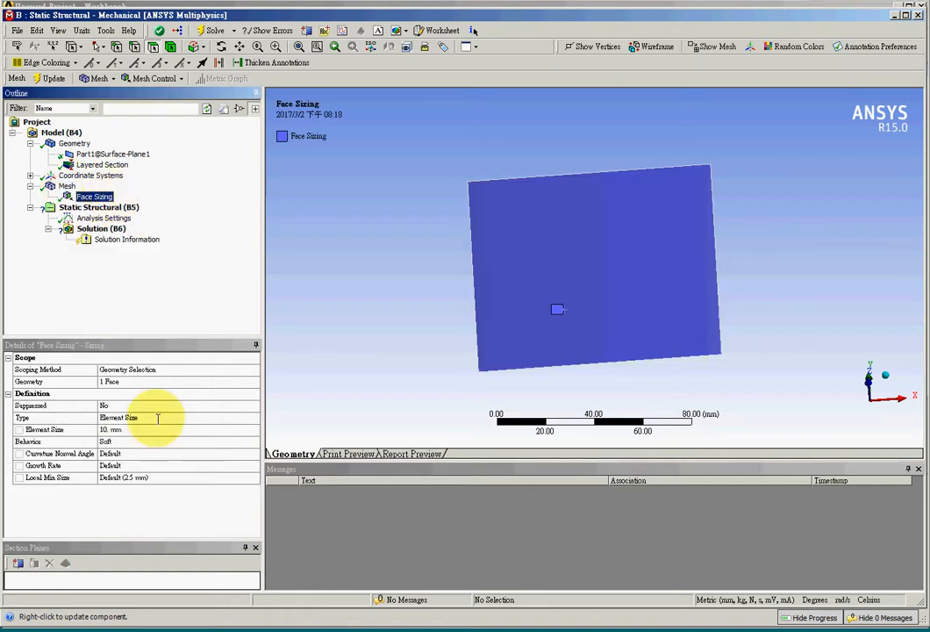
left_click(122, 429)
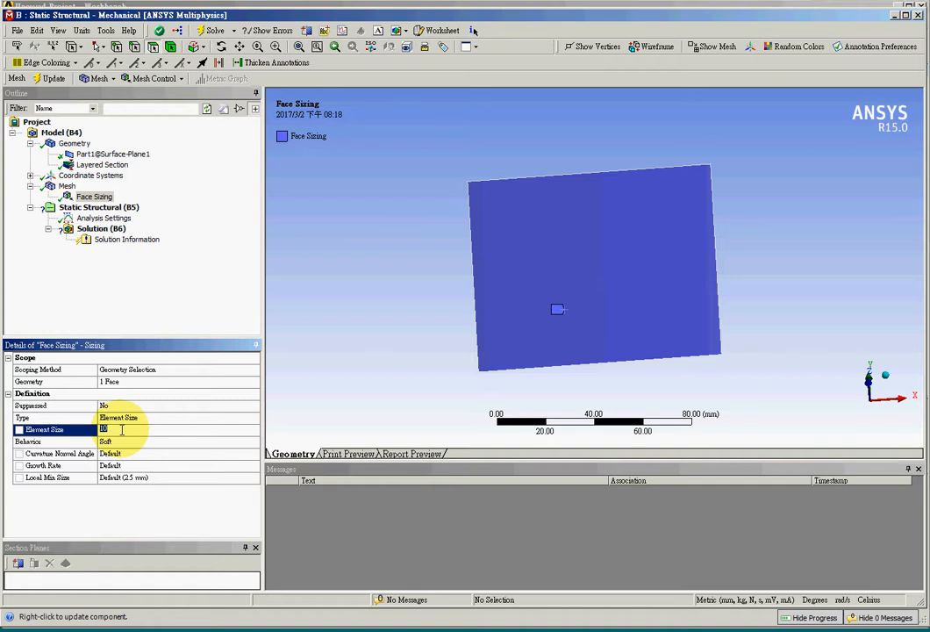
type("2")
left_click(94, 196)
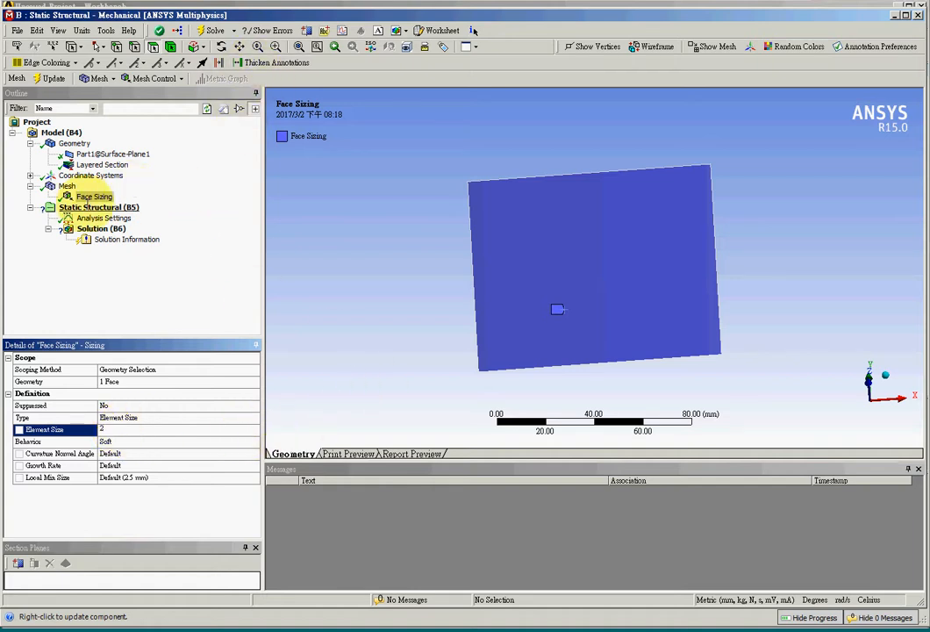
Step: Generate the mesh with the 2 mm face sizing and inspect it on the square surface
right_click(67, 186)
left_click(377, 312)
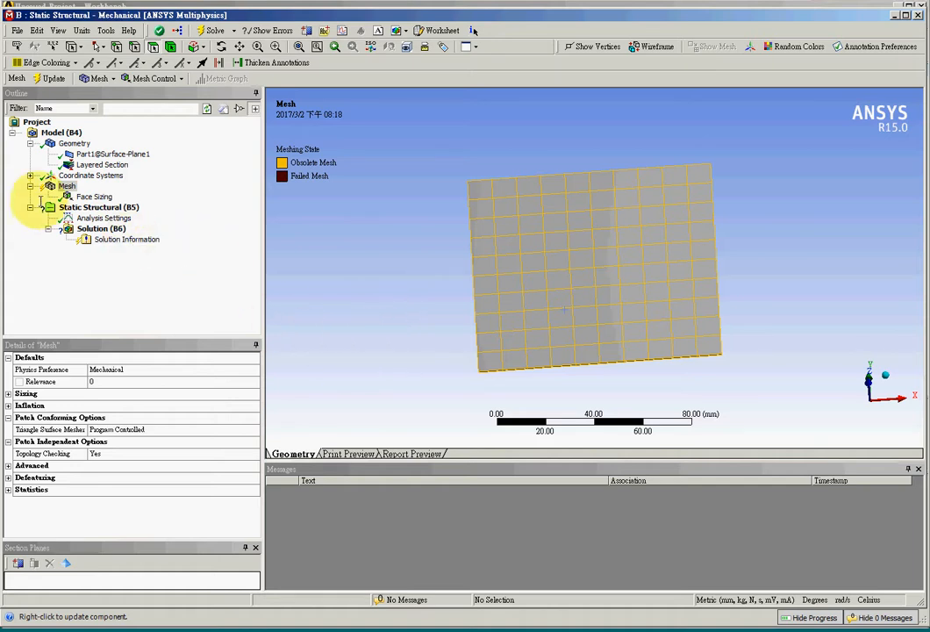
left_click(79, 198)
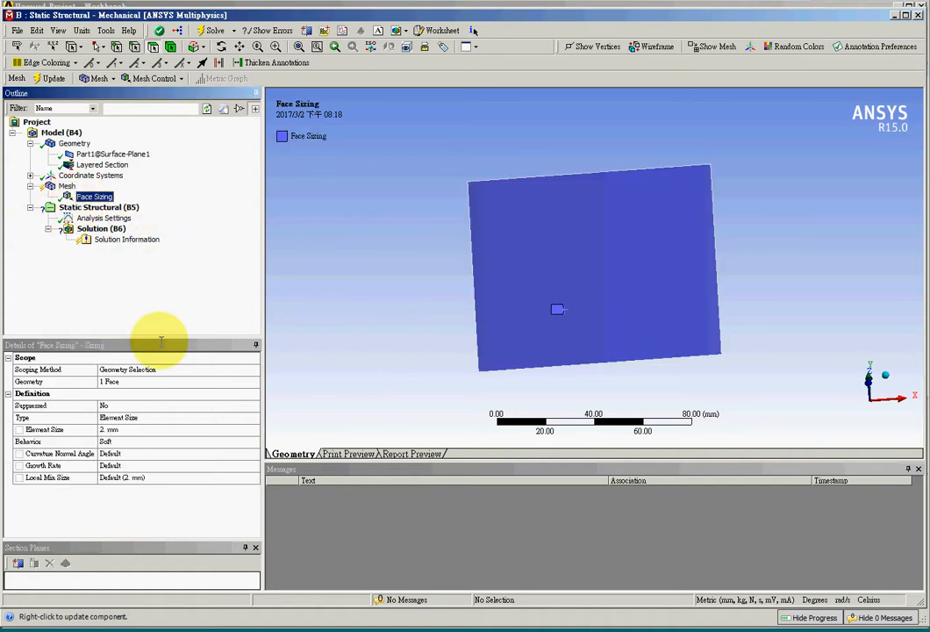
right_click(67, 185)
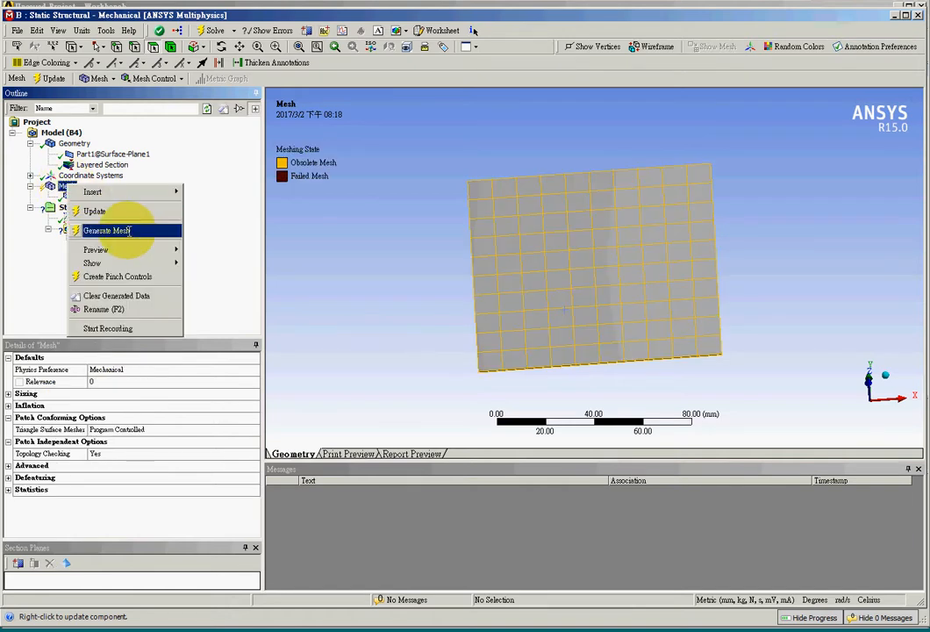
left_click(129, 231)
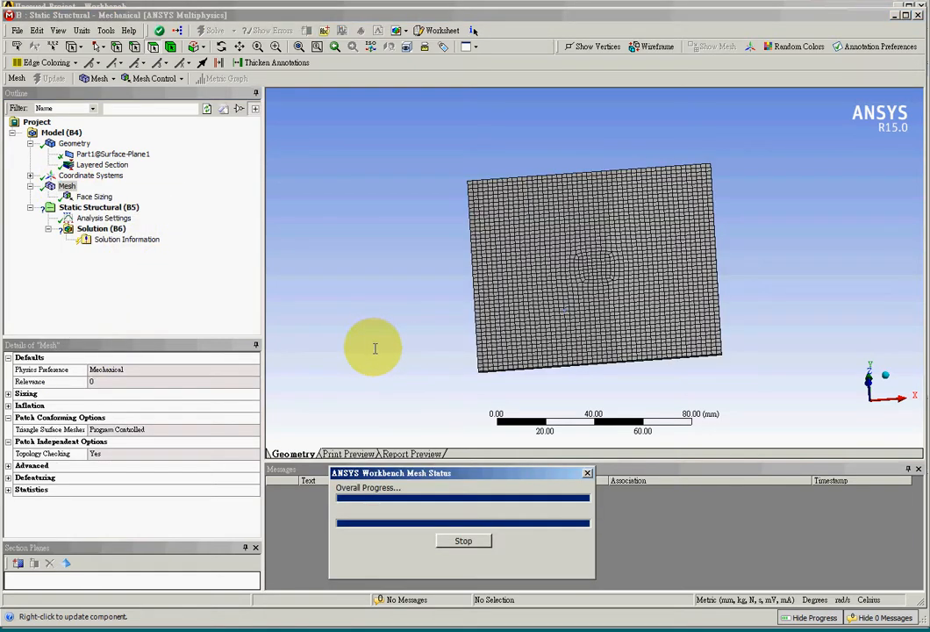
middle_click_drag(375, 348, 395, 311)
Step: Add a Fixed Support to the static structural analysis, scoped to the square surface's edge at the positive X end
left_click(100, 207)
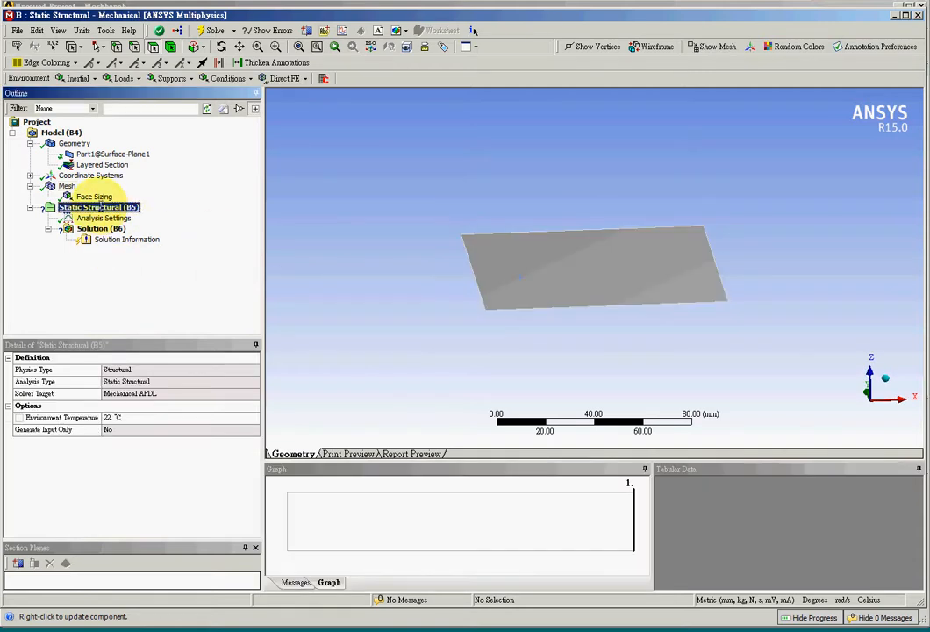
left_click(172, 78)
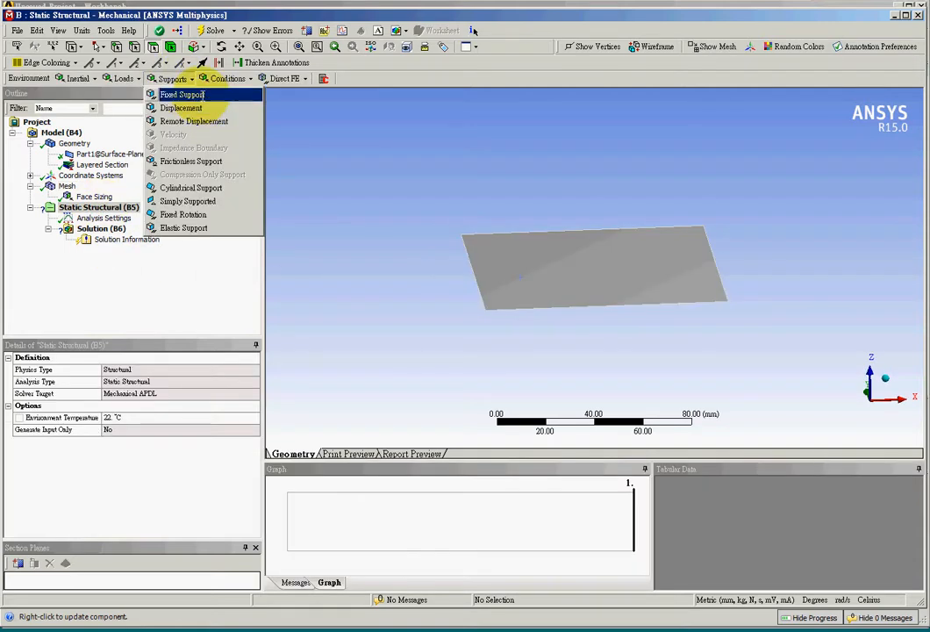
left_click(181, 93)
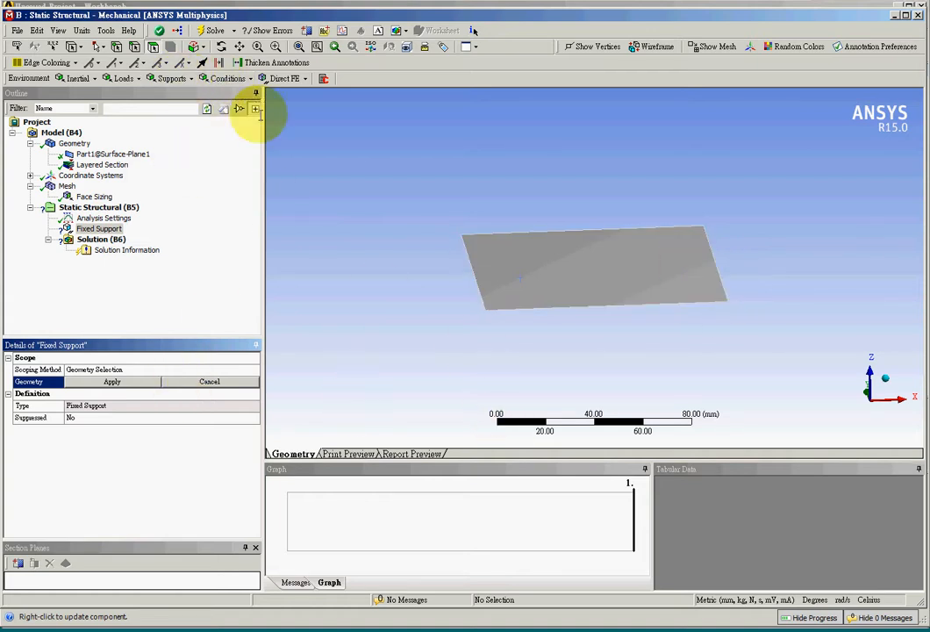
left_click(135, 49)
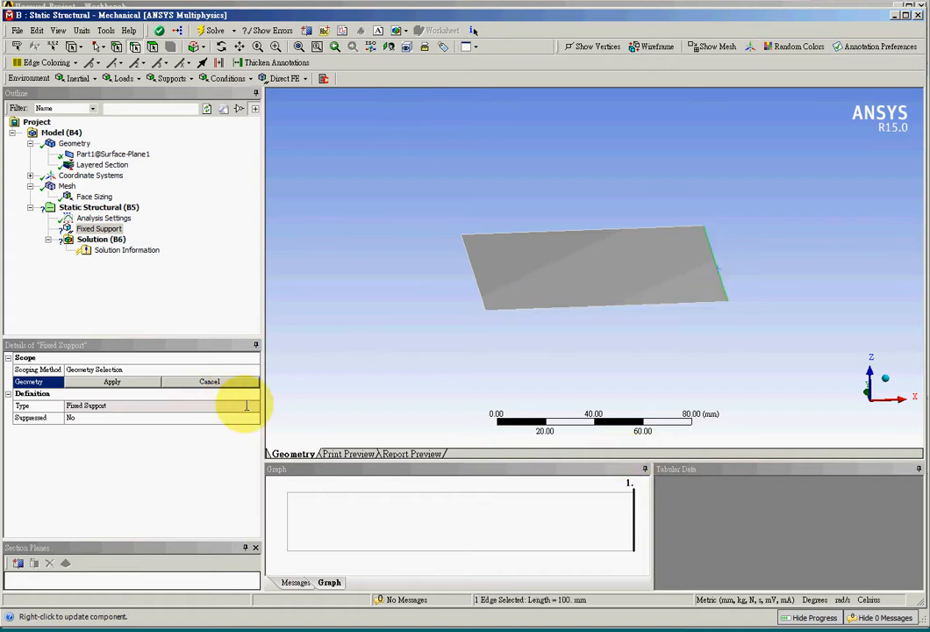
left_click(112, 382)
Step: Add a Force load scoped to the edge opposite the fixed support, at the negative X end of the surface
middle_click_drag(395, 333, 441, 239)
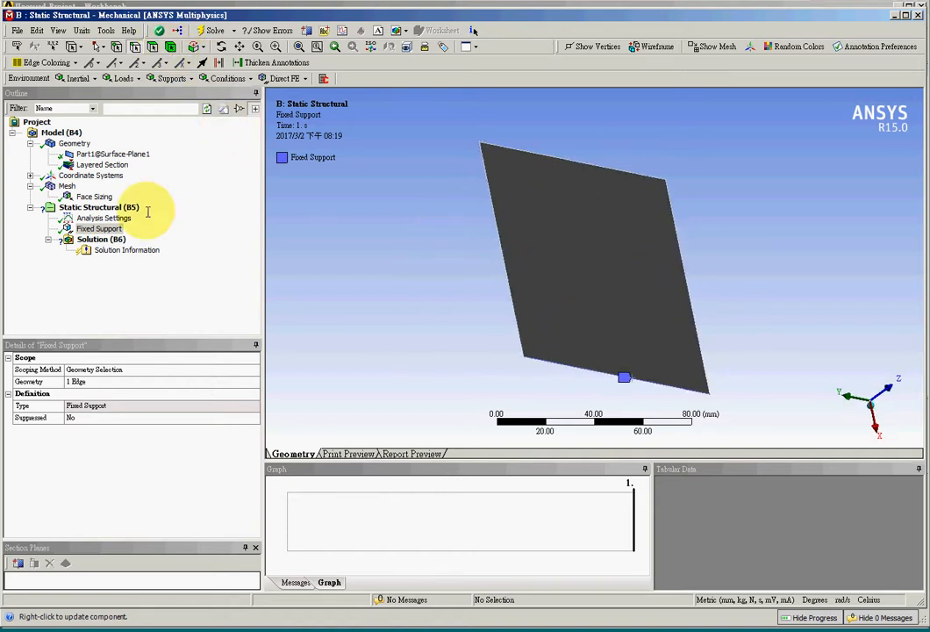
left_click(88, 207)
right_click(99, 205)
left_click(104, 135)
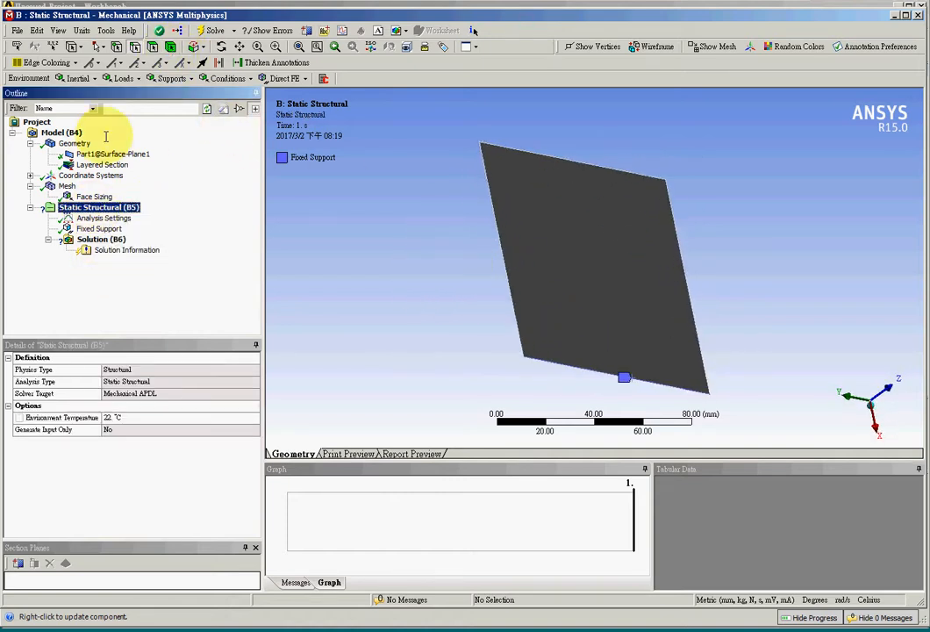
left_click(123, 78)
left_click(144, 136)
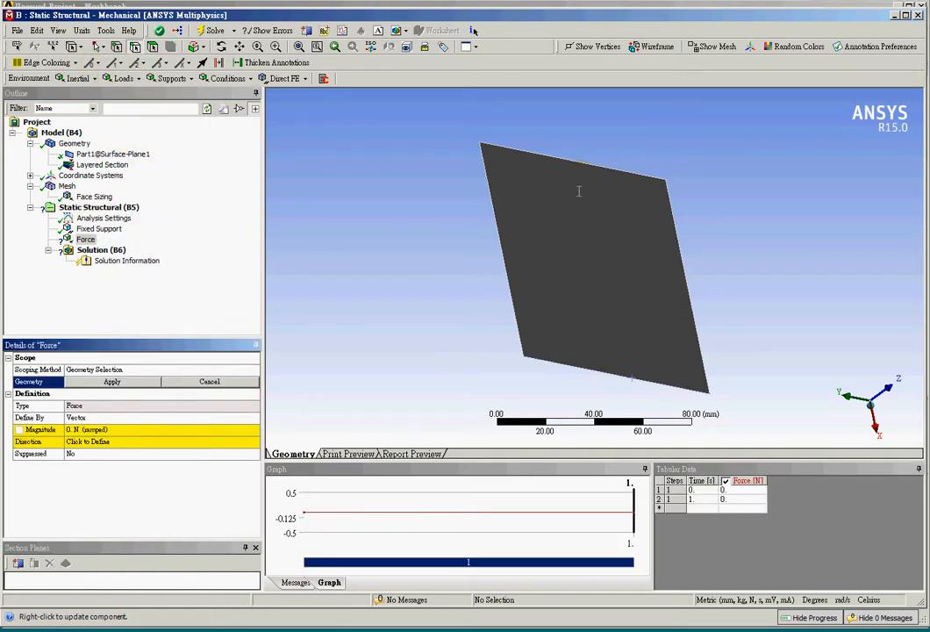
left_click(572, 161)
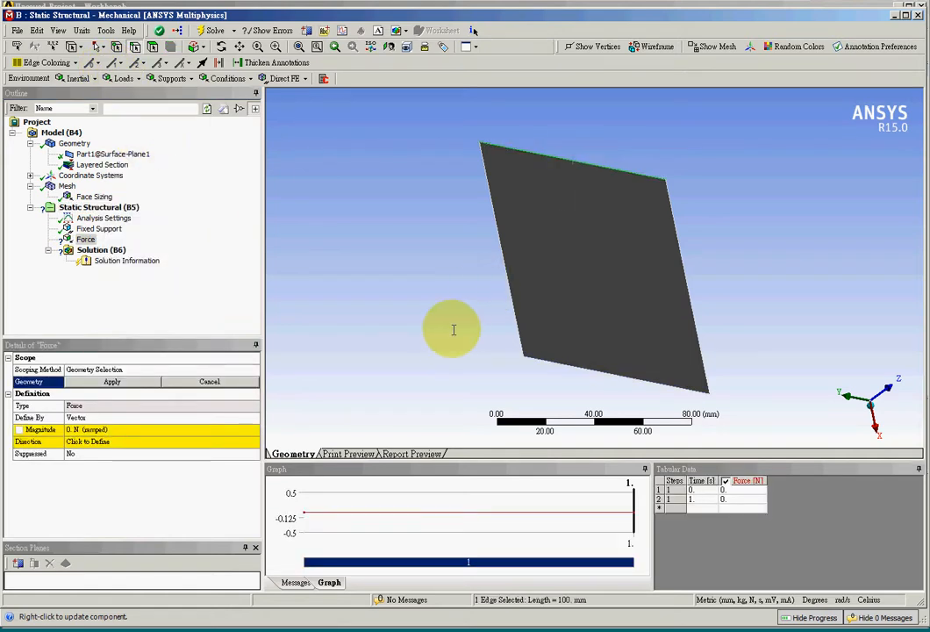
mouse_move(450, 328)
middle_mouse_down()
mouse_move(376, 318)
mouse_move(384, 344)
mouse_move(363, 306)
mouse_move(372, 328)
middle_mouse_up()
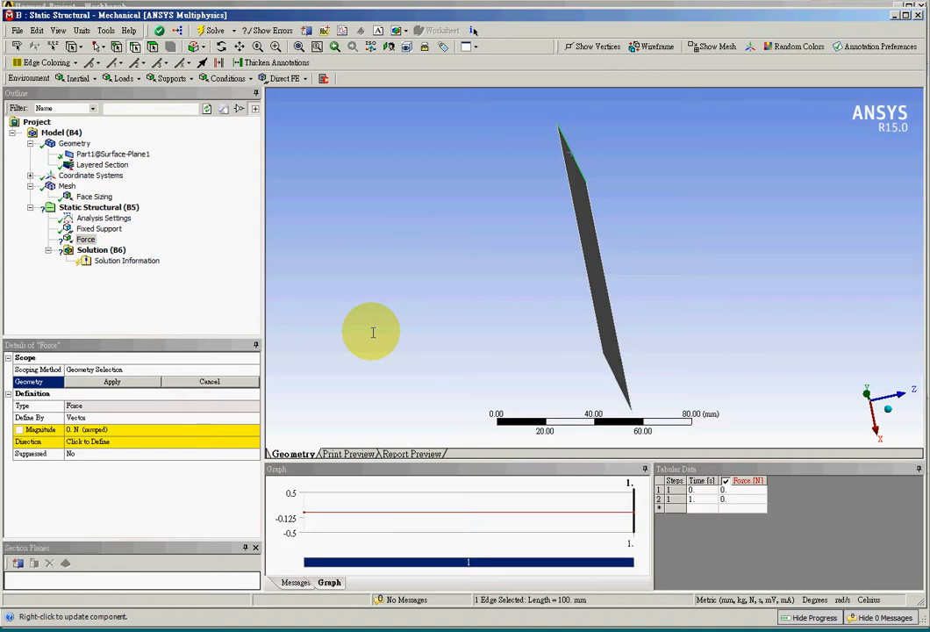
left_click(136, 382)
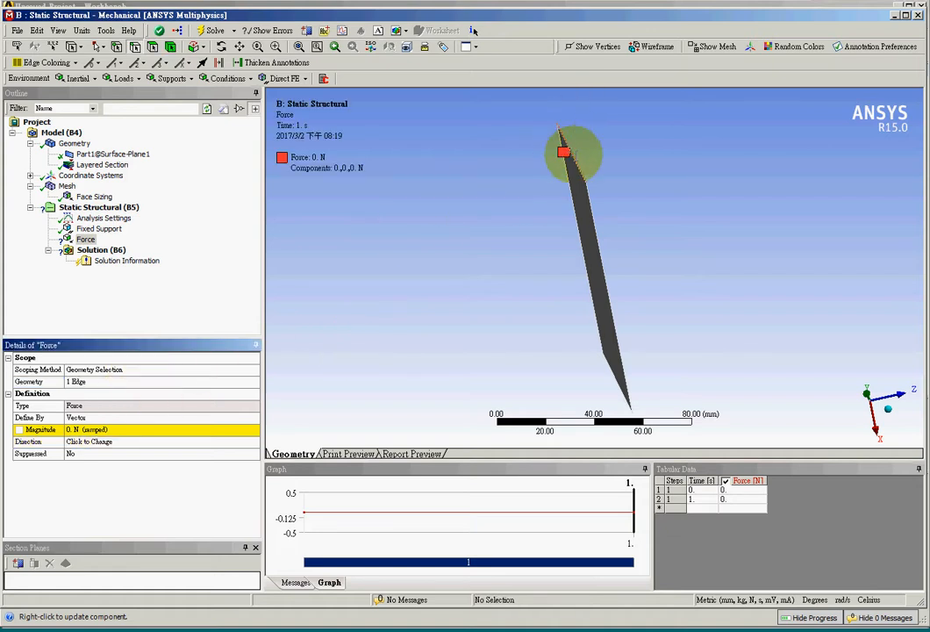
Step: Direct the force along the normal of the square face, toward positive Z, and set its magnitude to 100 N
left_click(159, 443)
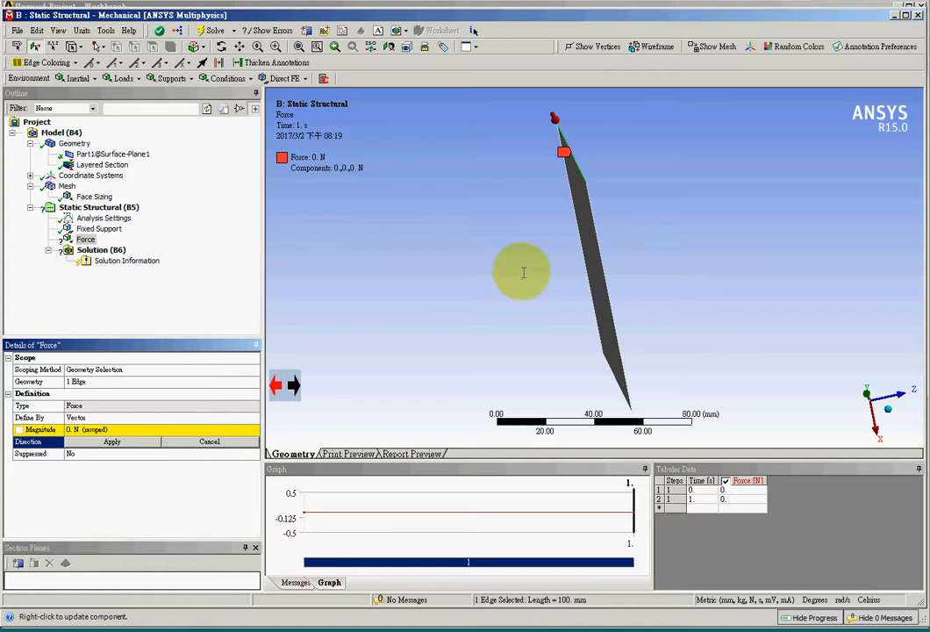
mouse_move(560, 156)
middle_mouse_down()
mouse_move(544, 272)
mouse_move(554, 274)
middle_mouse_up()
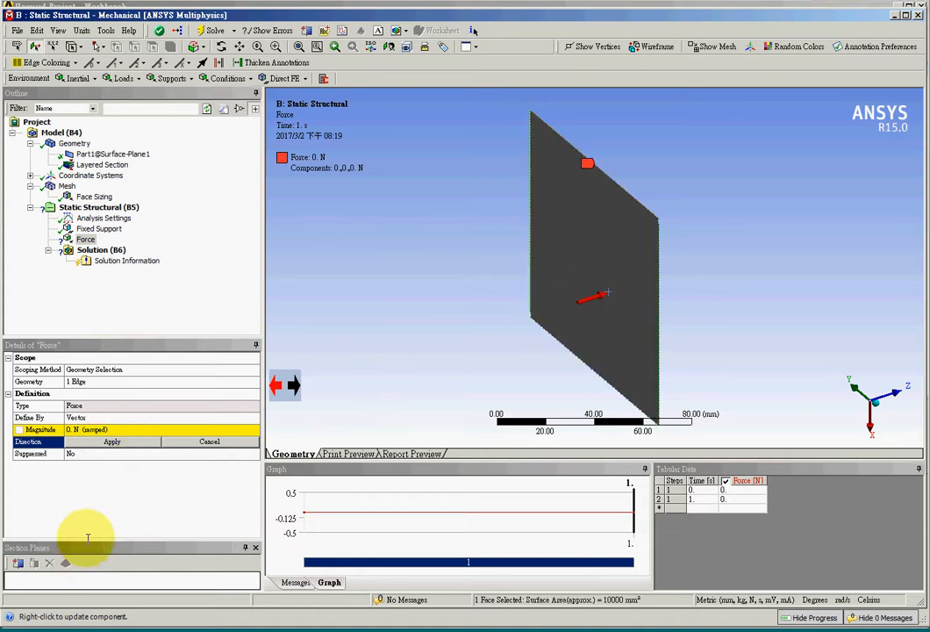
left_click(126, 447)
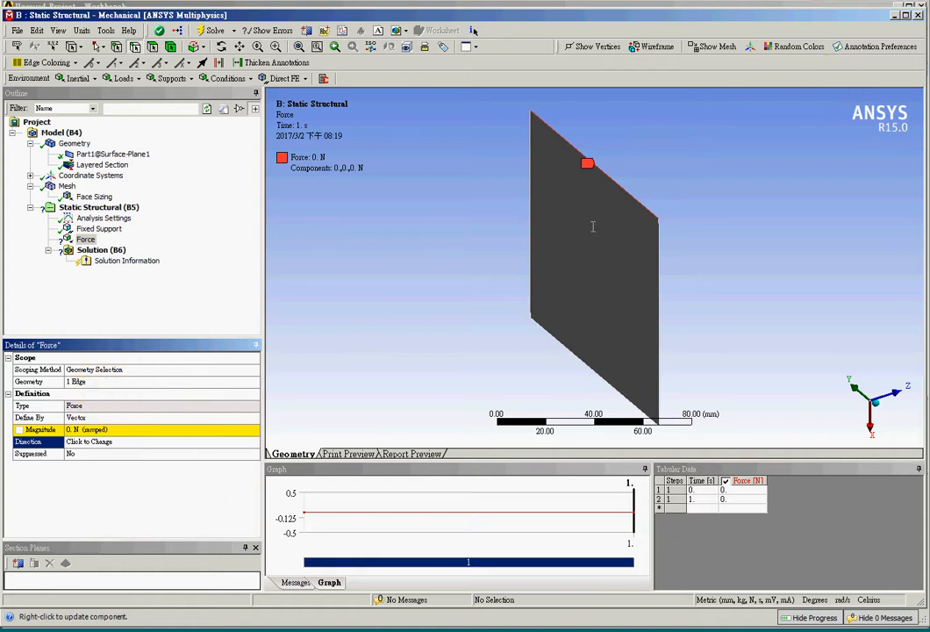
left_click(105, 441)
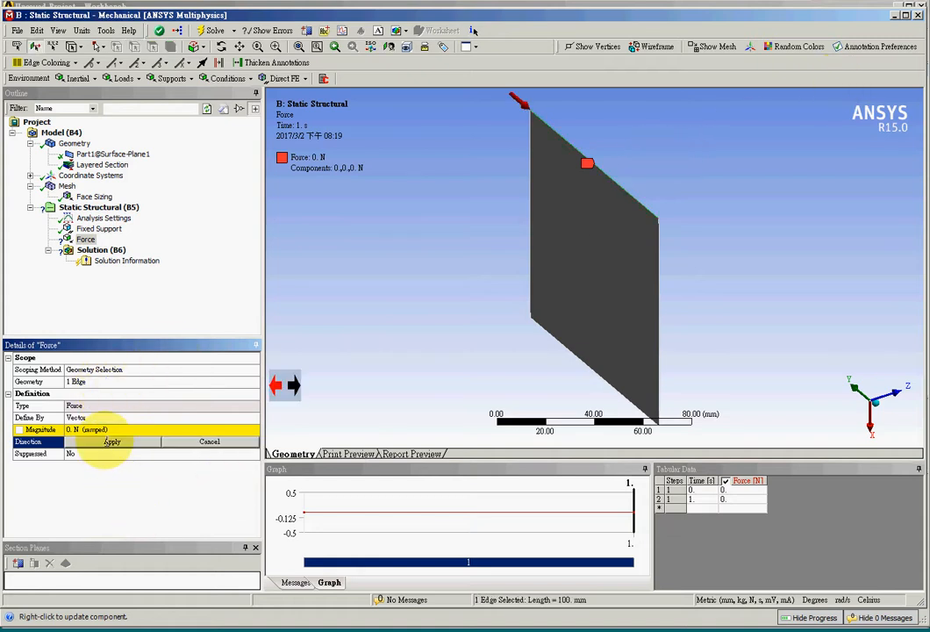
left_click(568, 283)
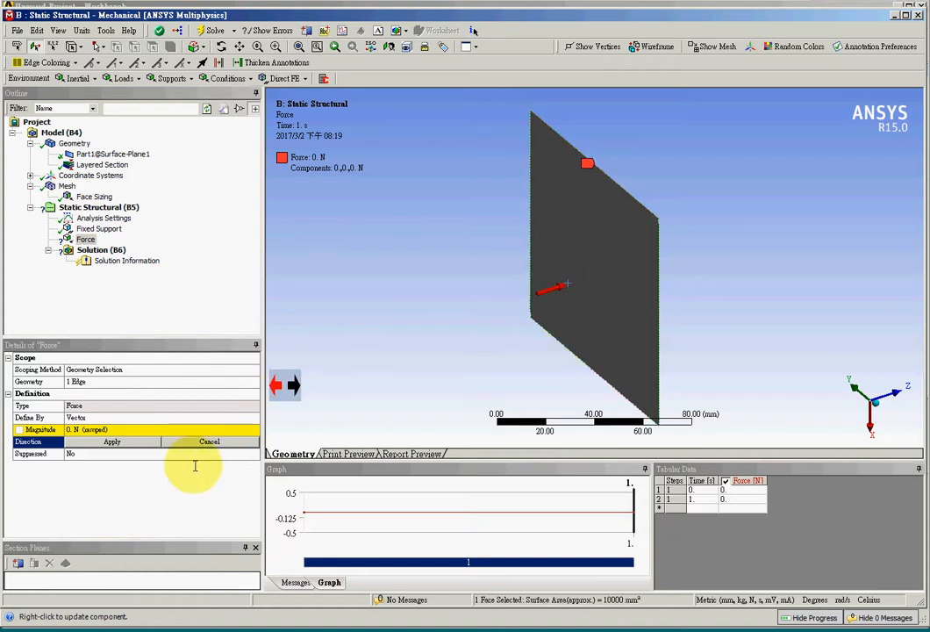
left_click(146, 442)
left_click(144, 428)
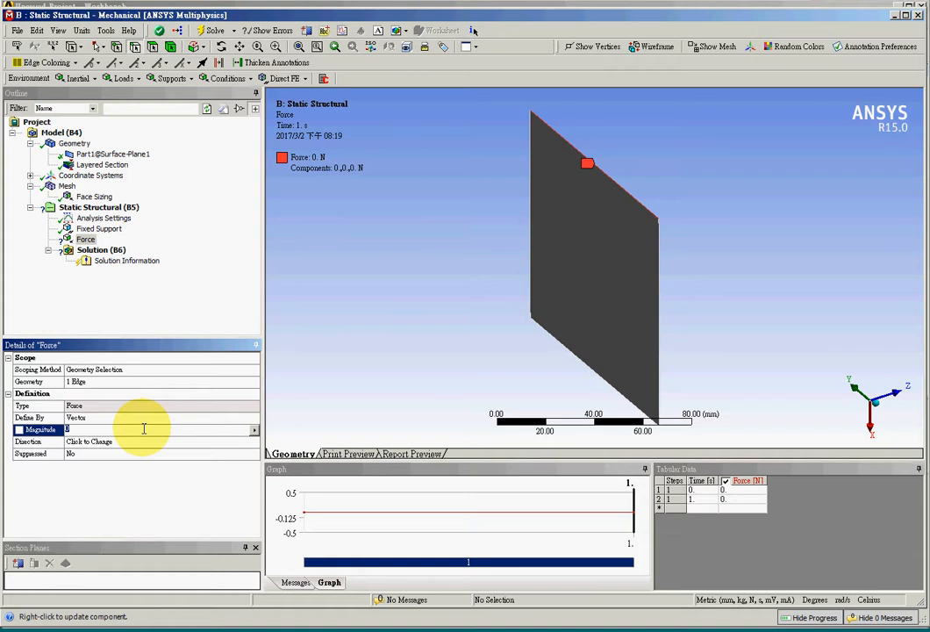
key("Return")
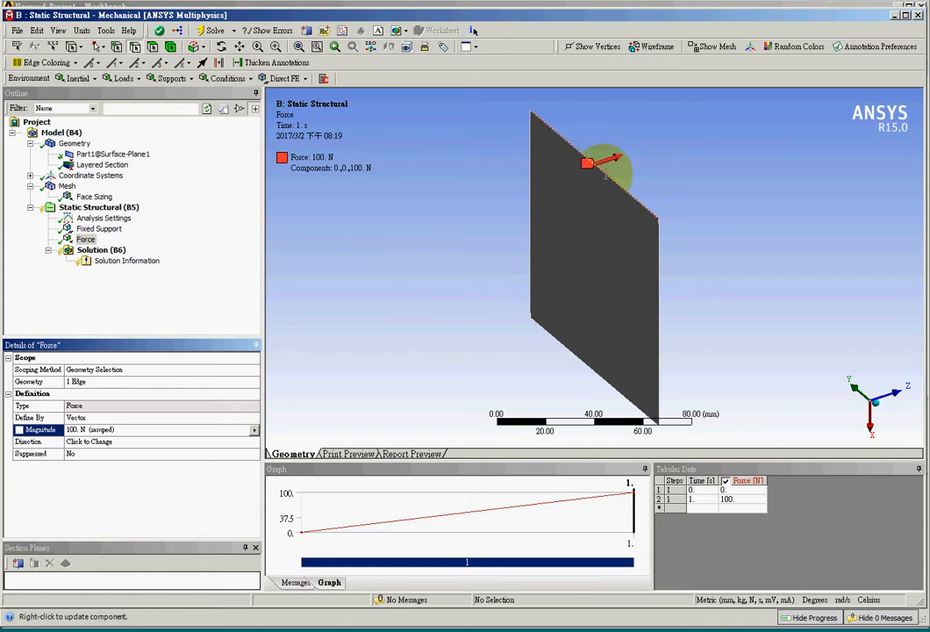
Step: Add Total Deformation and equivalent (von-Mises) stress results to the solution and solve the analysis
left_click(101, 250)
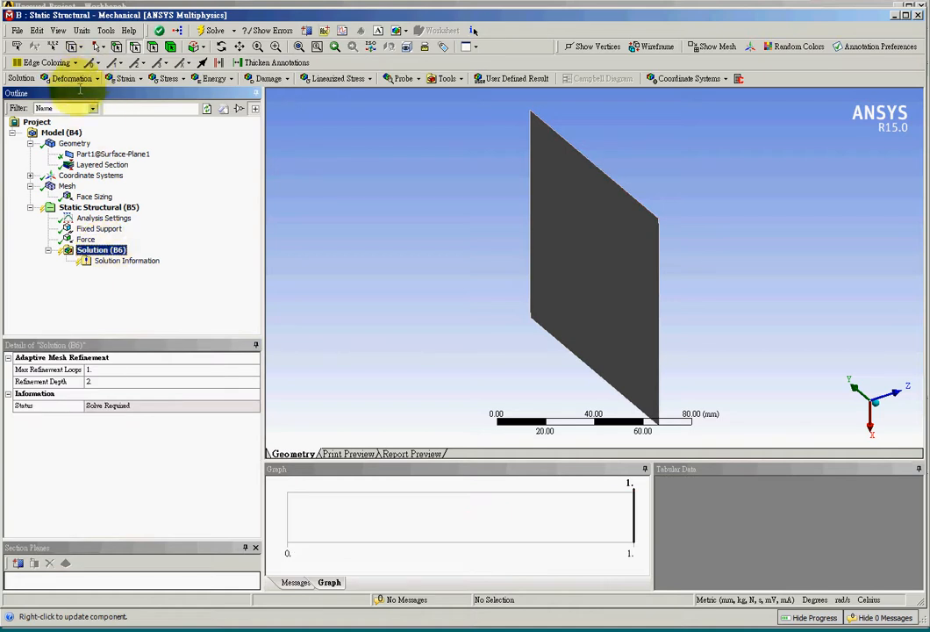
left_click(72, 79)
left_click(64, 94)
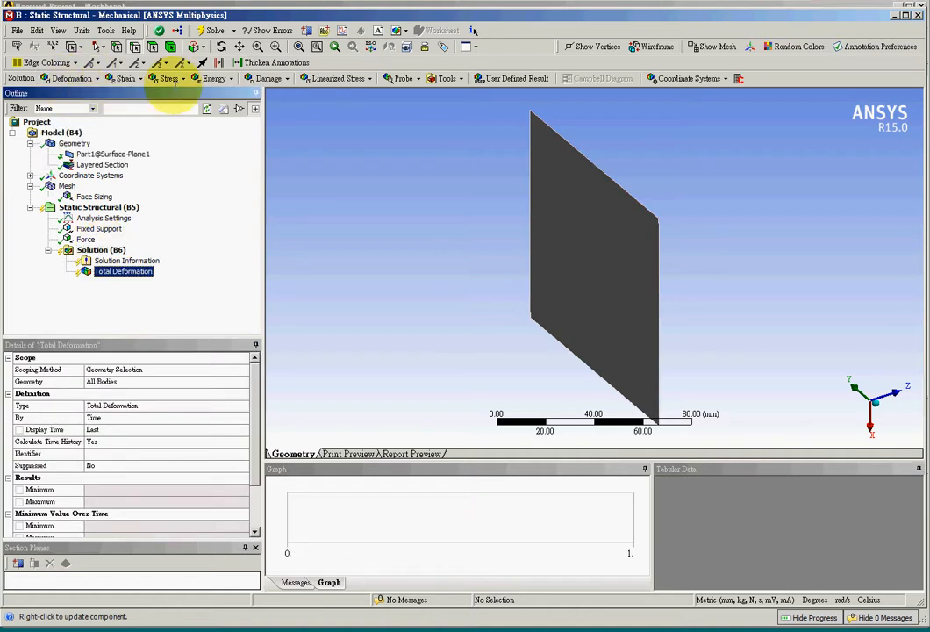
left_click(168, 79)
left_click(202, 92)
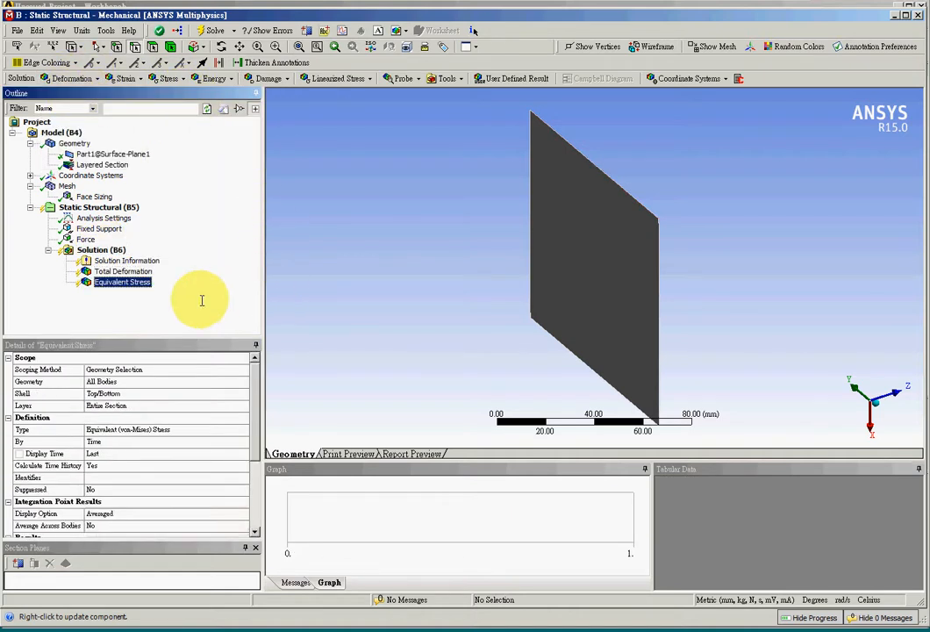
left_click(213, 30)
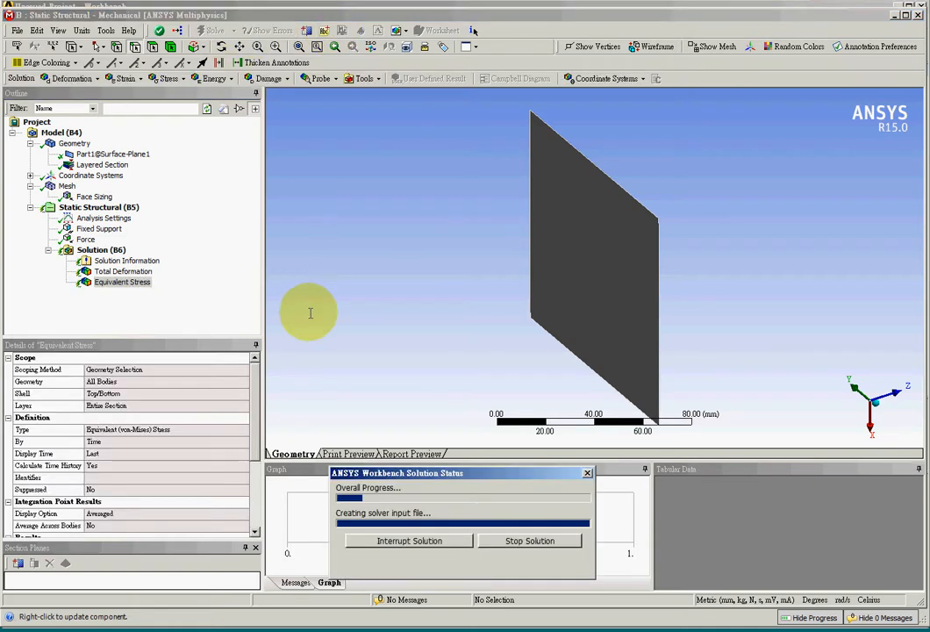
Step: Display the Total Deformation result and examine the deformed plate, including a close-up of its loaded corner
left_click(149, 271)
middle_click_drag(357, 359, 449, 317)
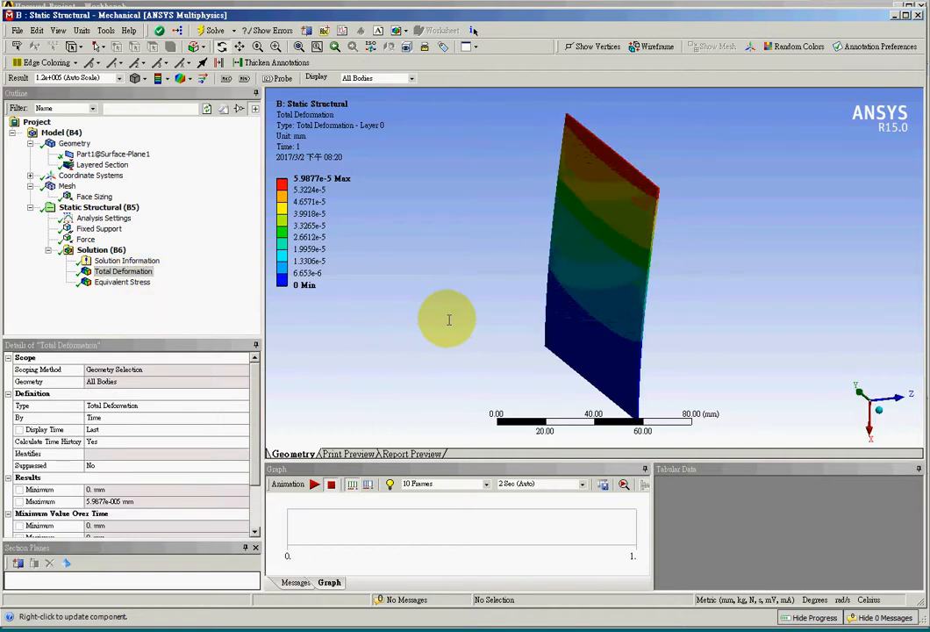
left_click(275, 46)
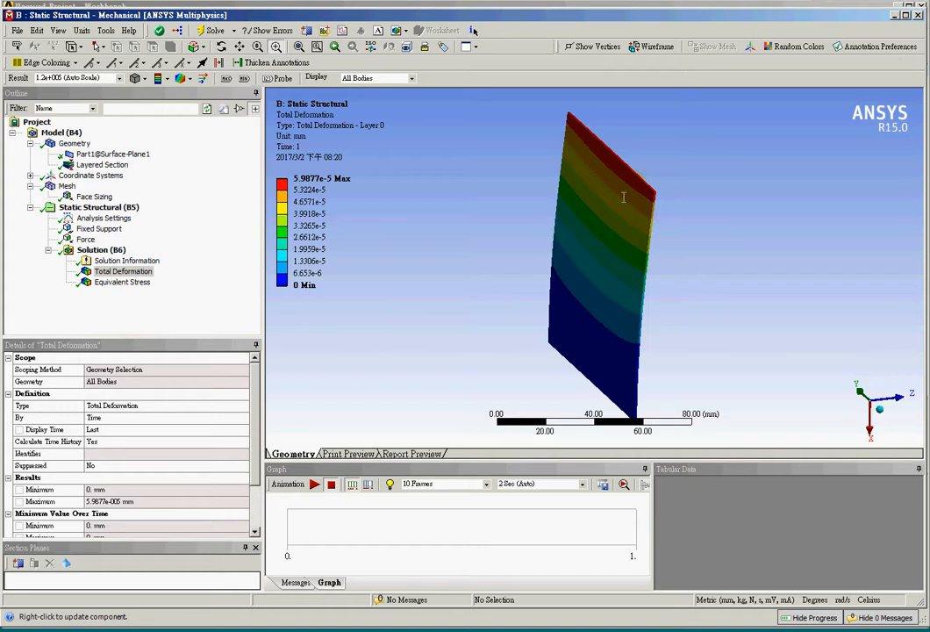
left_click_drag(623, 197, 706, 246)
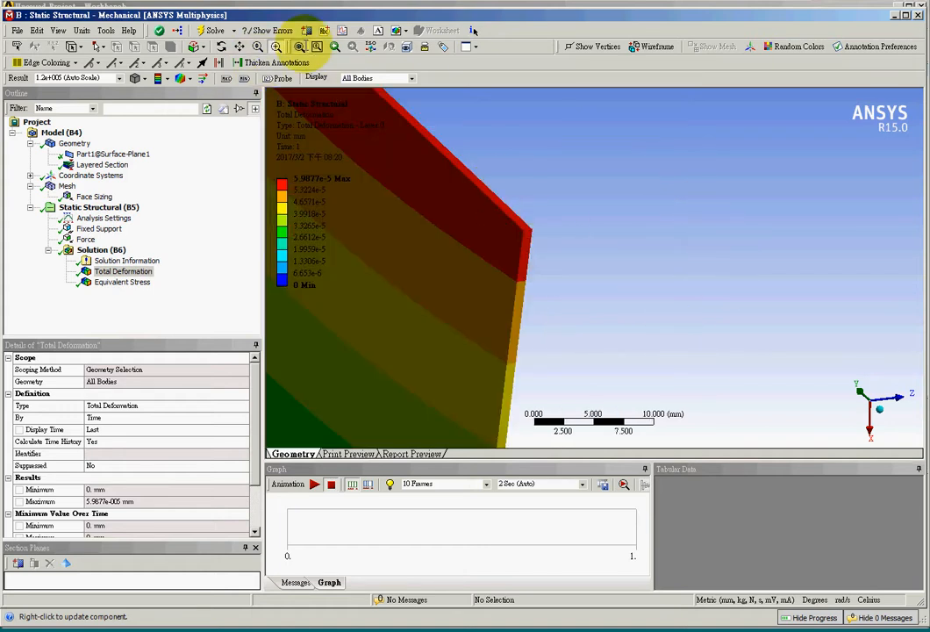
left_click(317, 46)
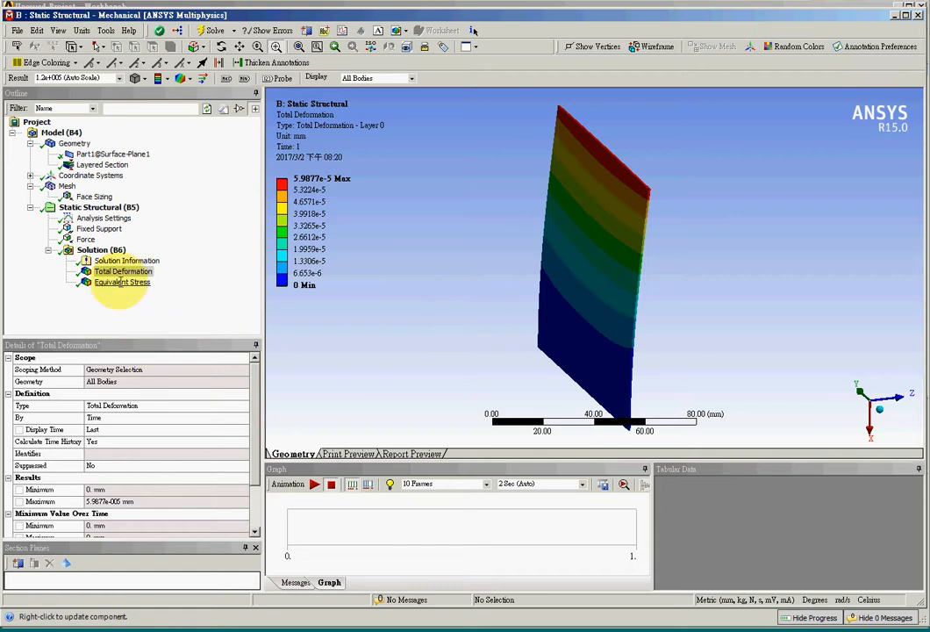
Step: Display the Equivalent Stress contour, check the square surface part in SOLIDWORKS, and return to ANSYS Mechanical to view the contour face-on
left_click(120, 282)
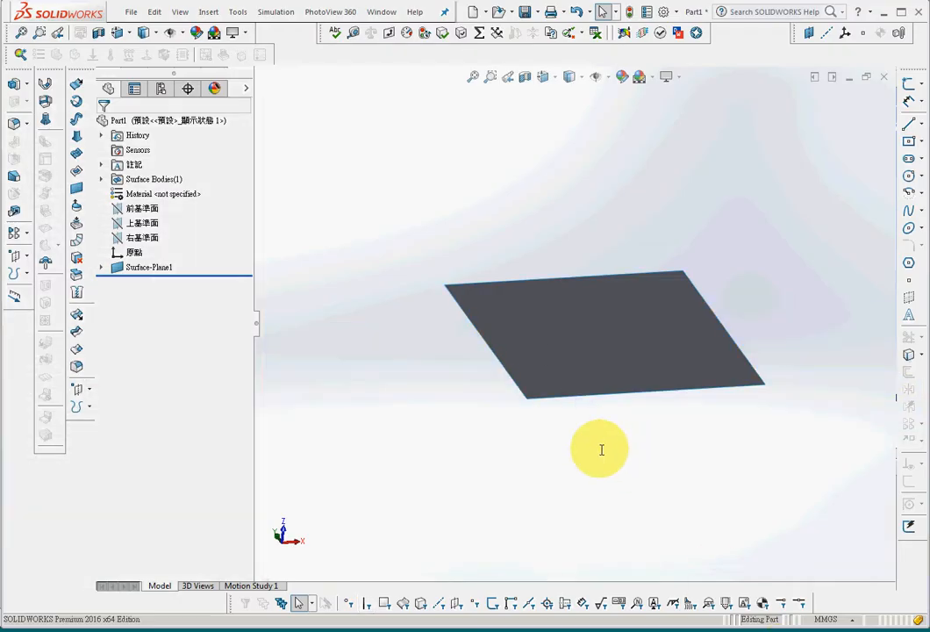
middle_click_drag(601, 449, 552, 502)
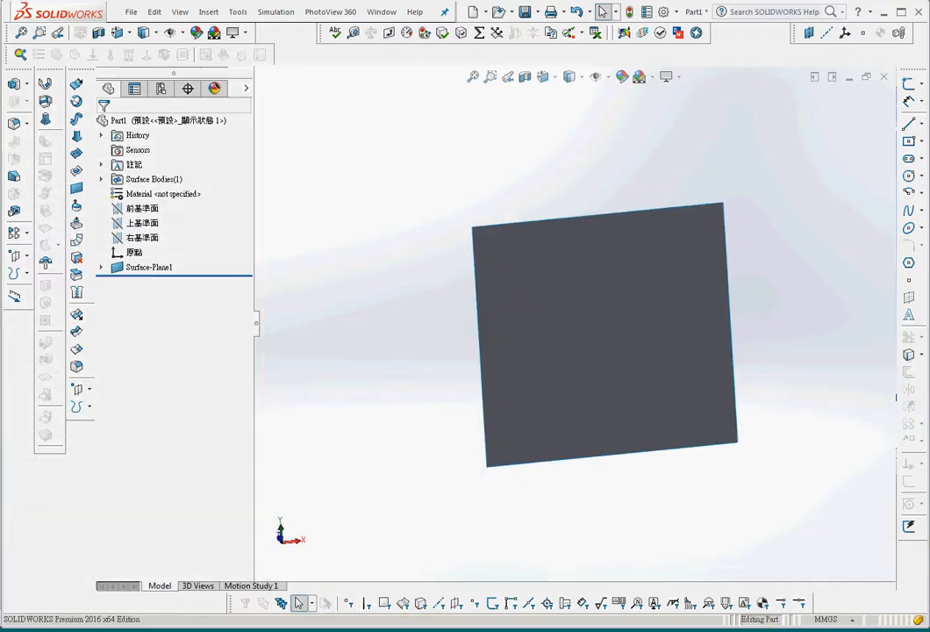
key("alt+Tab")
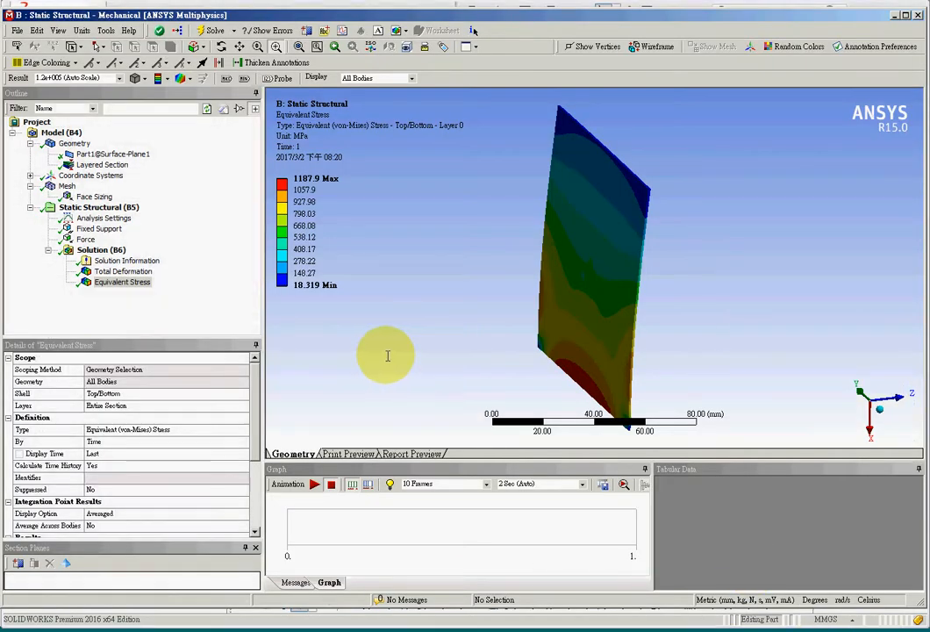
middle_click_drag(406, 371, 404, 291)
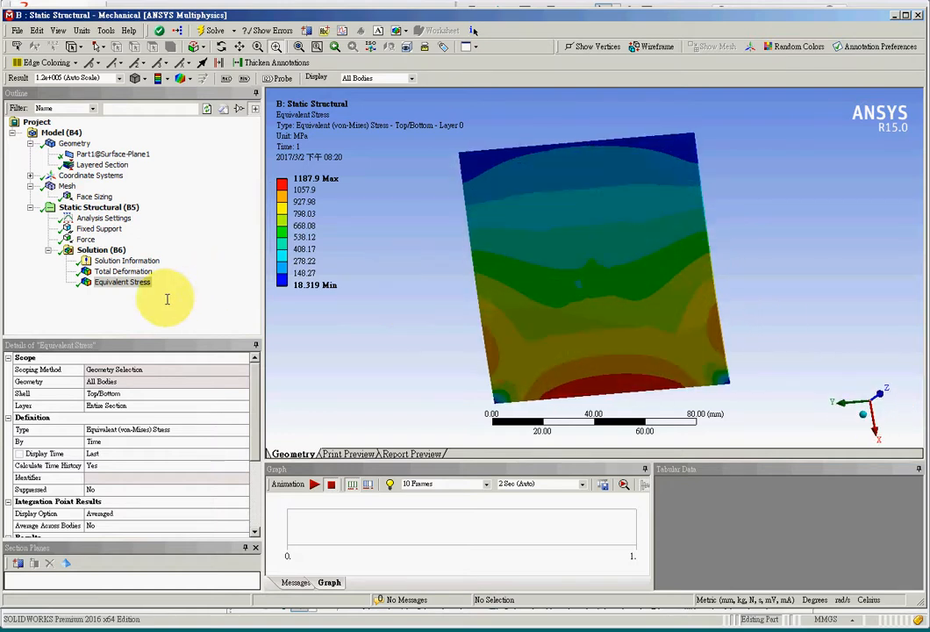
Step: Compare the Total Deformation and Equivalent Stress results and review the stress result's layer scope and minimum and maximum entries
left_click(122, 271)
left_click(137, 283)
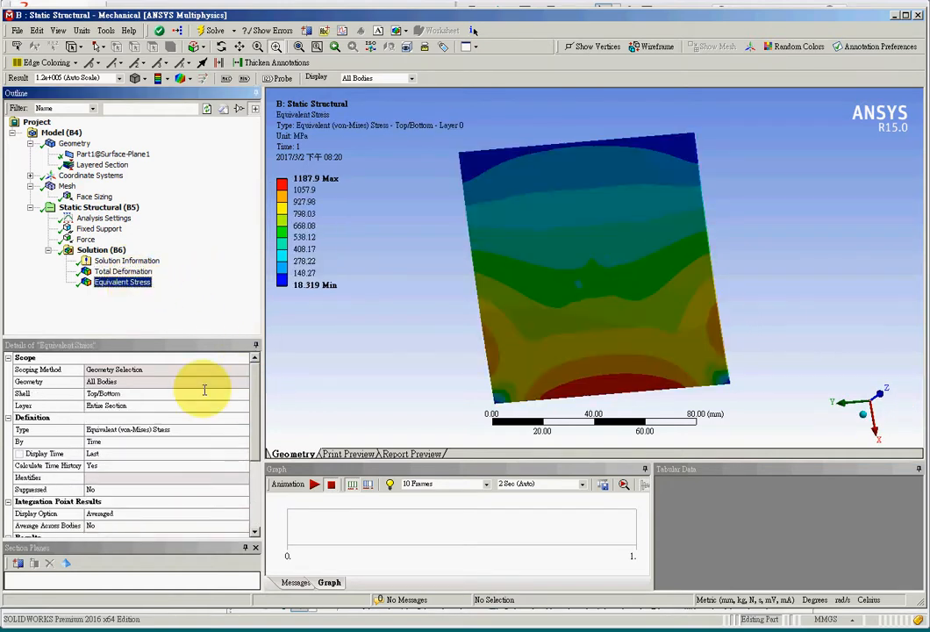
left_click_drag(257, 422, 272, 484)
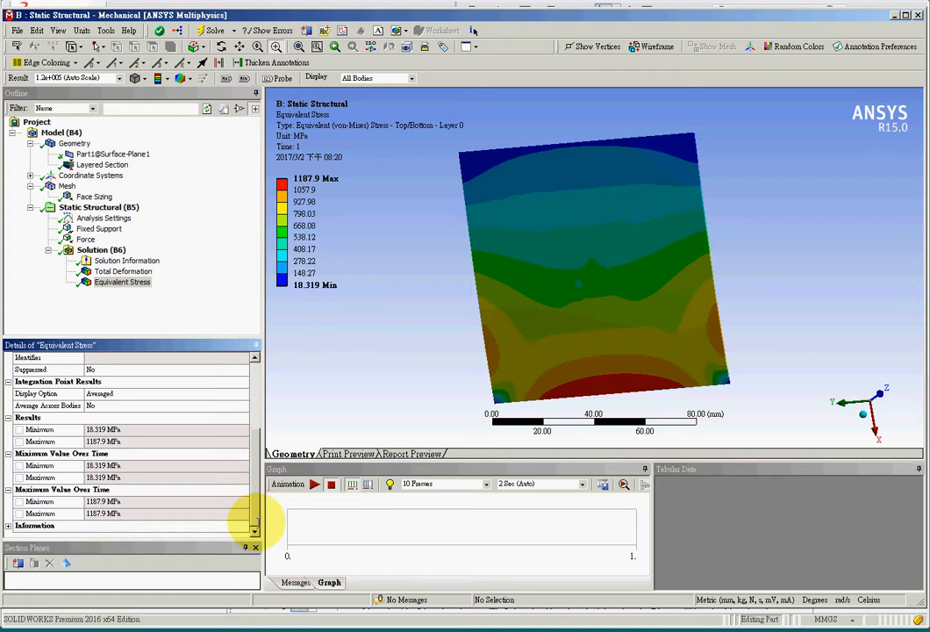
left_click_drag(257, 516, 257, 481)
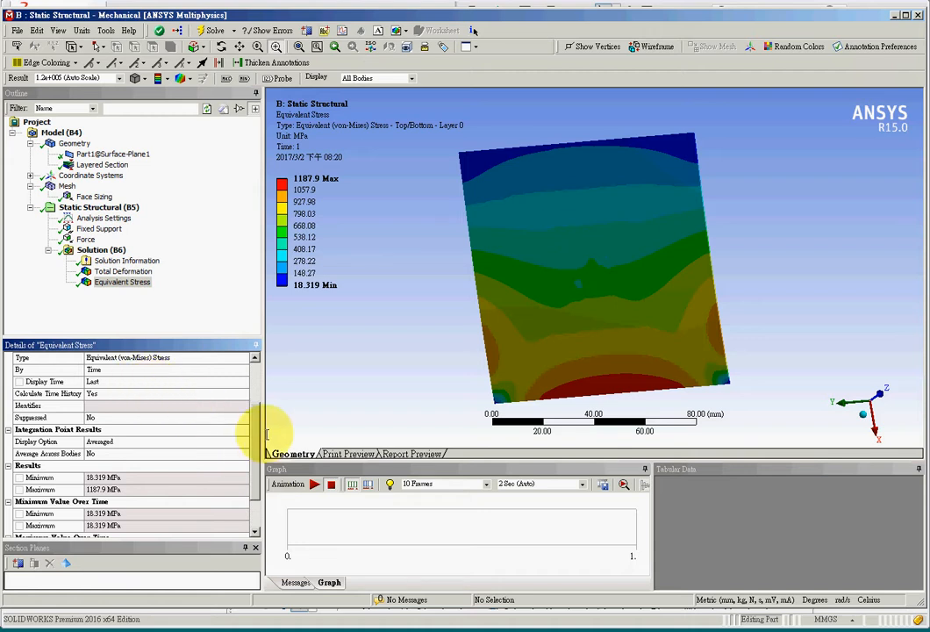
left_click_drag(256, 434, 241, 384)
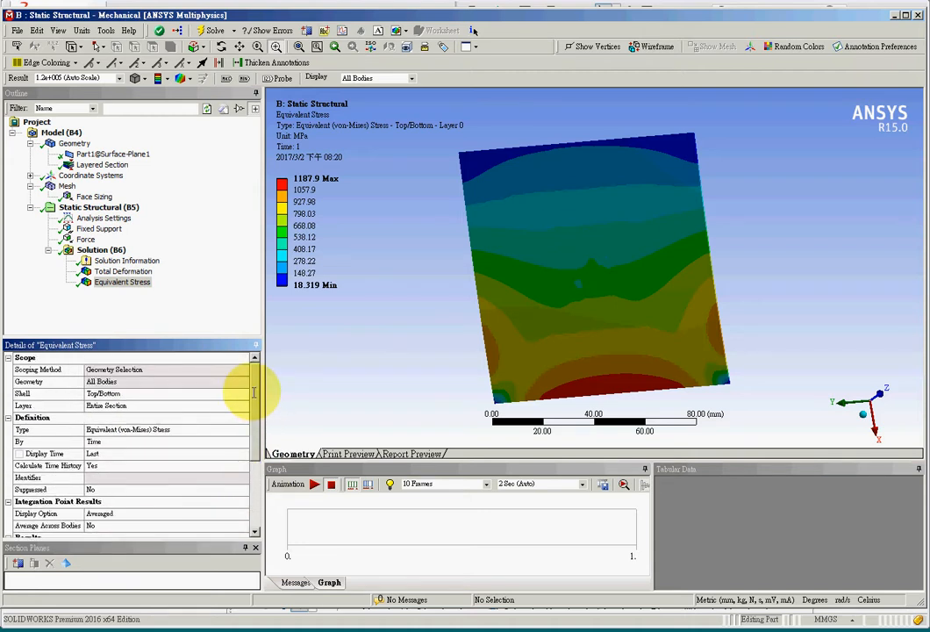
Step: Set the Equivalent Stress result's layer to 4, solve again and inspect that layer's stress contour on the deformed plate
left_click(129, 405)
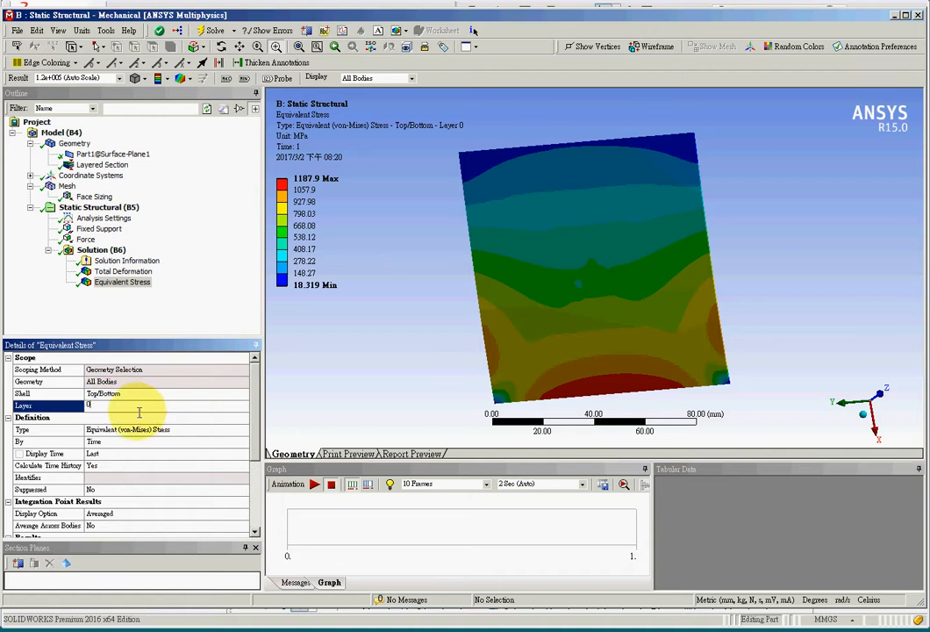
left_click_drag(125, 408, 78, 408)
type("4")
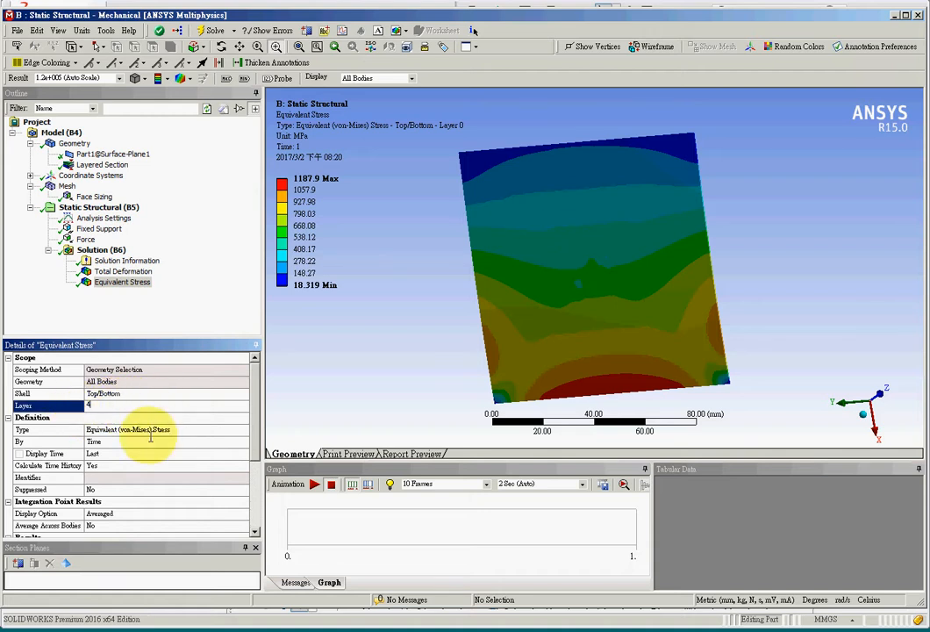
left_click(414, 398)
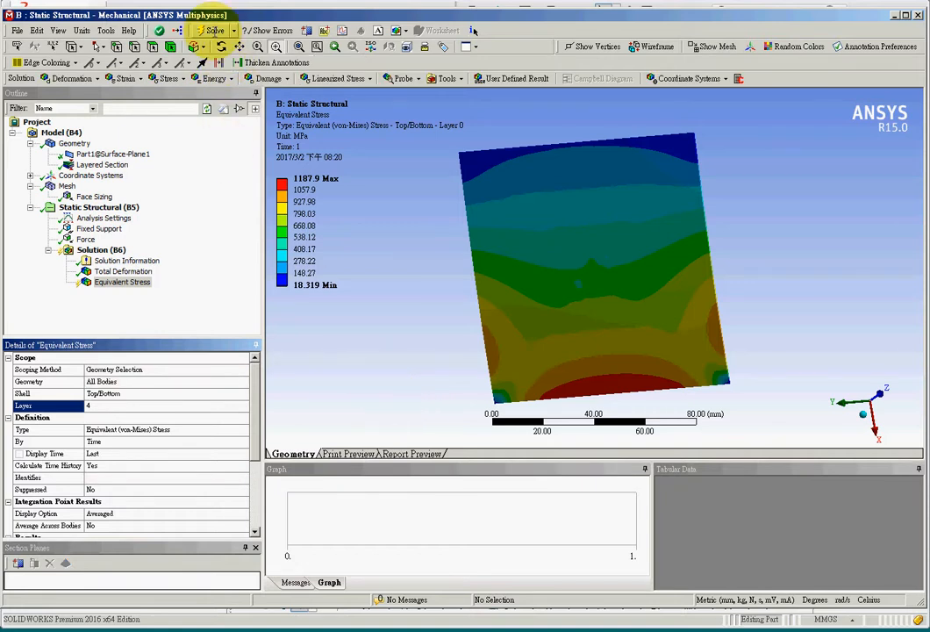
left_click(210, 30)
middle_click_drag(363, 352, 416, 309)
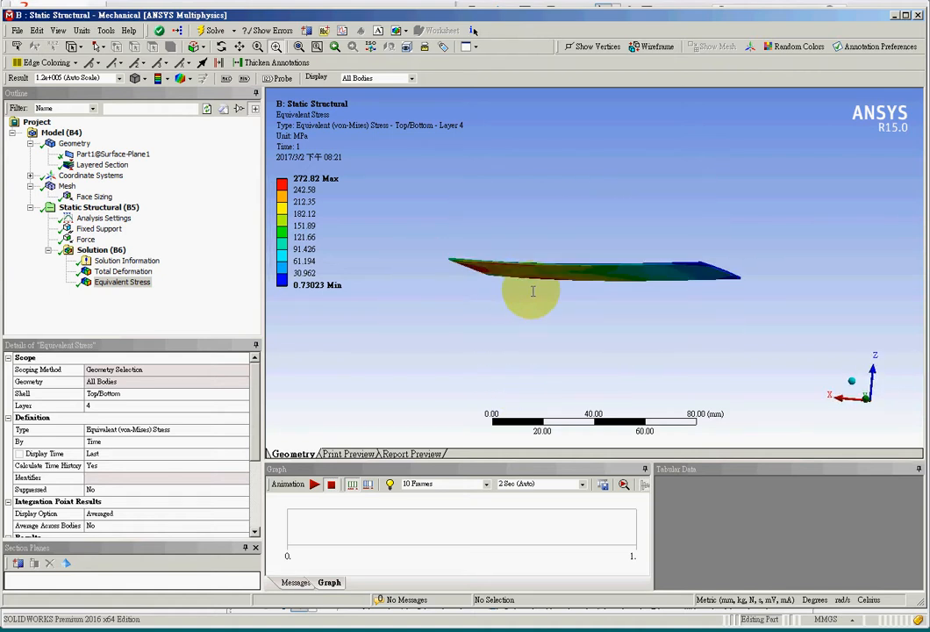